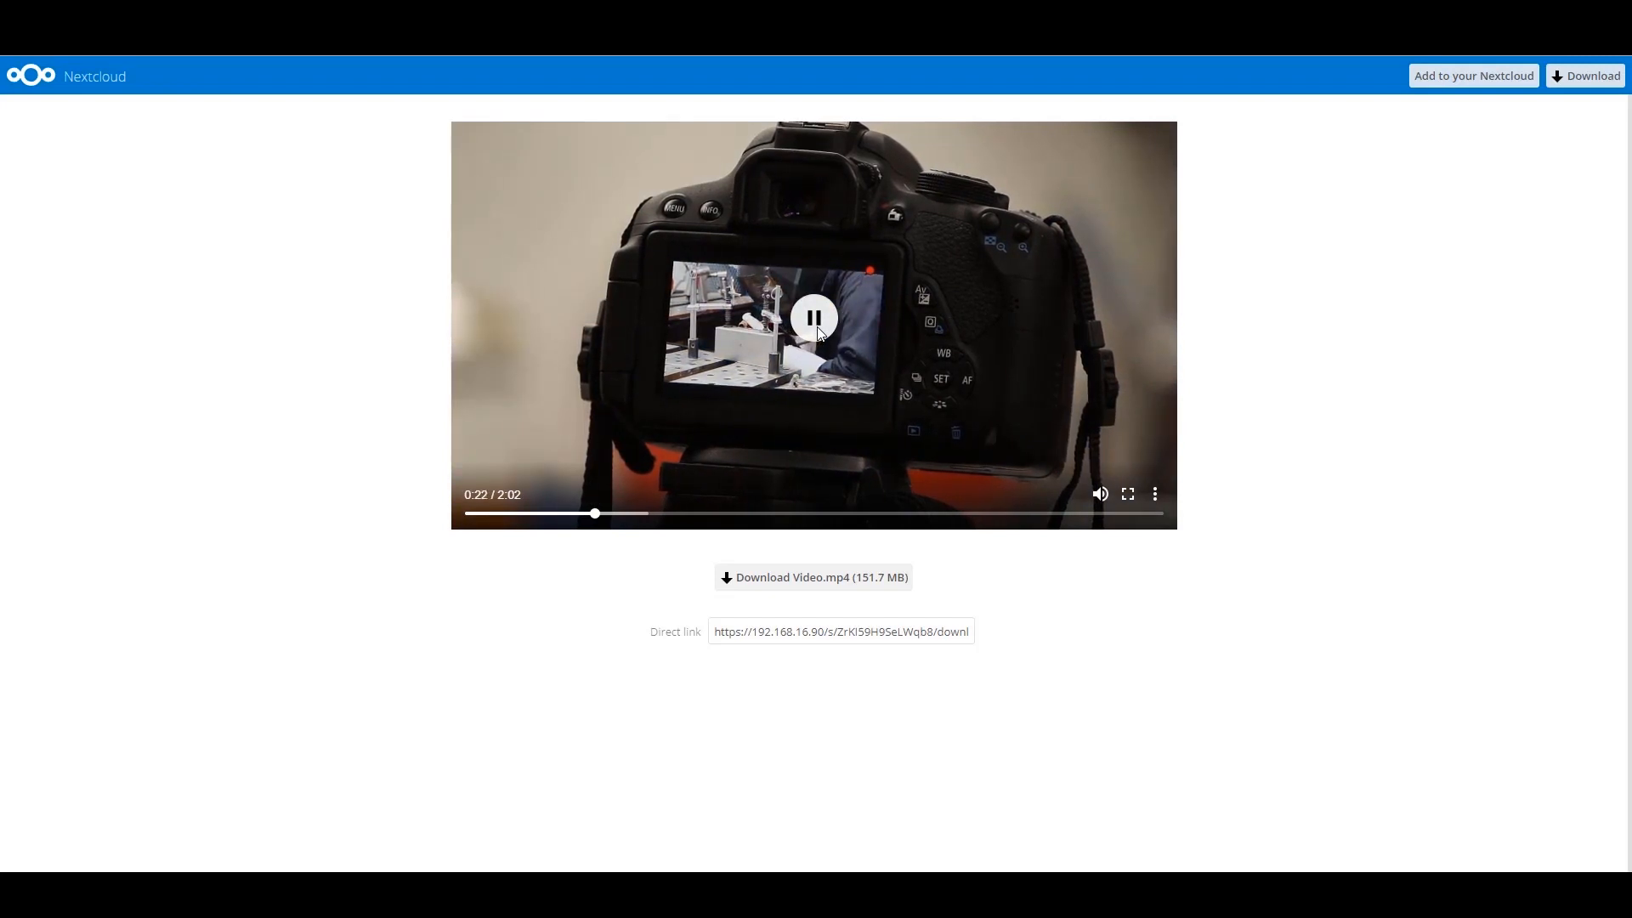
- Pause the playing Video.mp4 (151.7 MB) at 0:22 on its public share page
{"action": "left_click", "coordinate": [816, 330]}
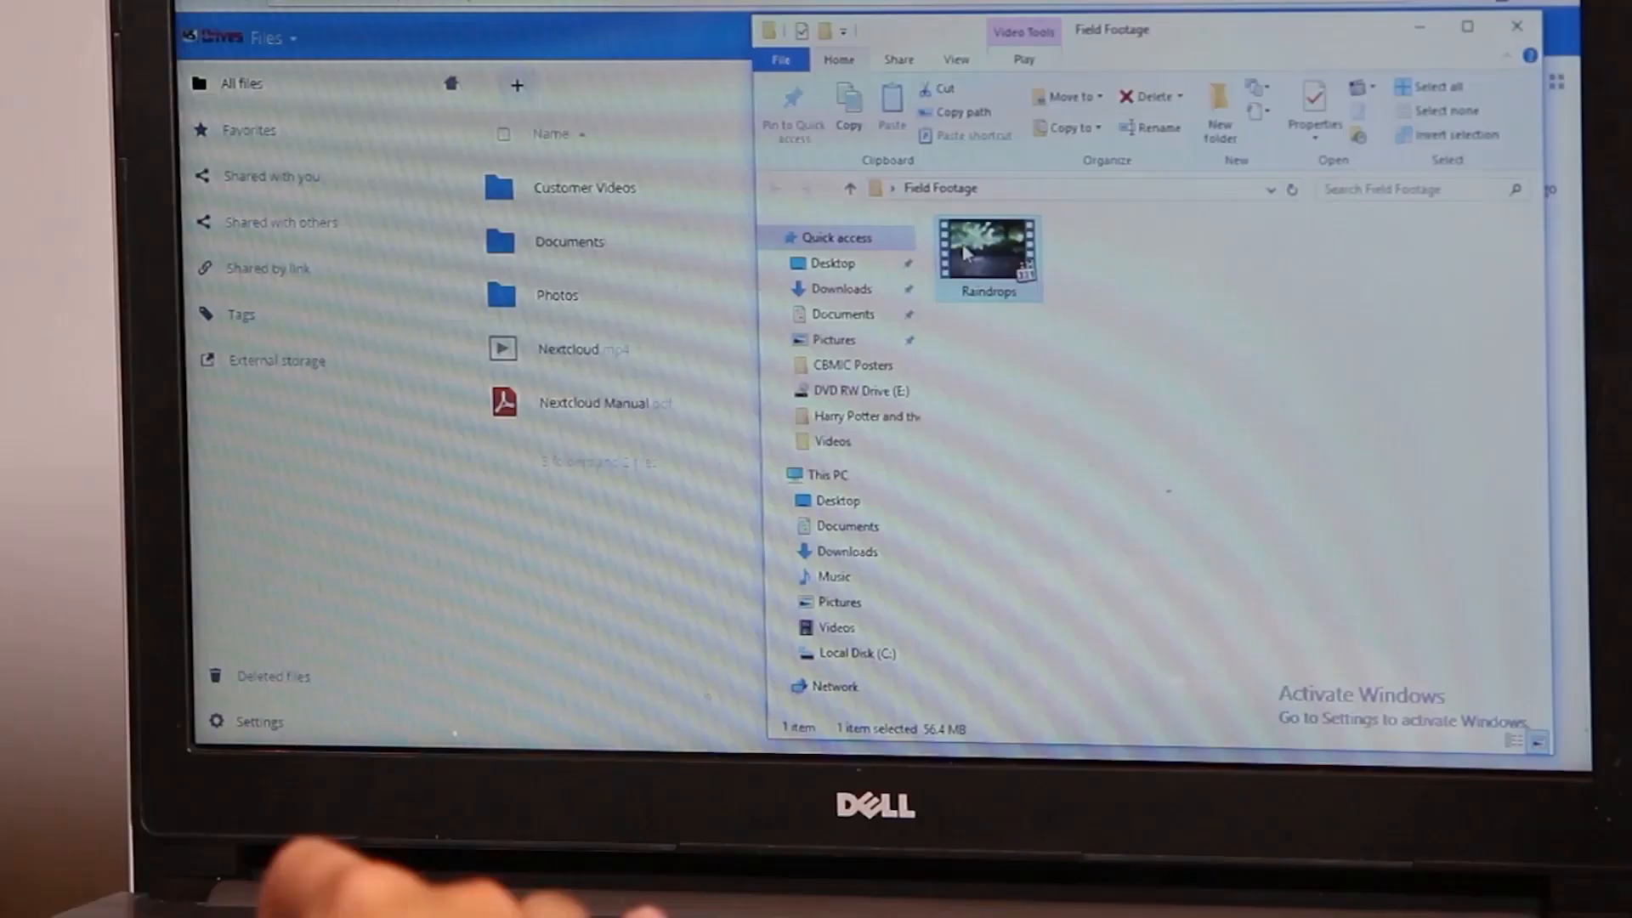
- Show the 45 Drives-branded Nextcloud sign-in page in the browser
{"action": "left_click_drag", "start_coordinate": [976, 241], "coordinate": [617, 595]}
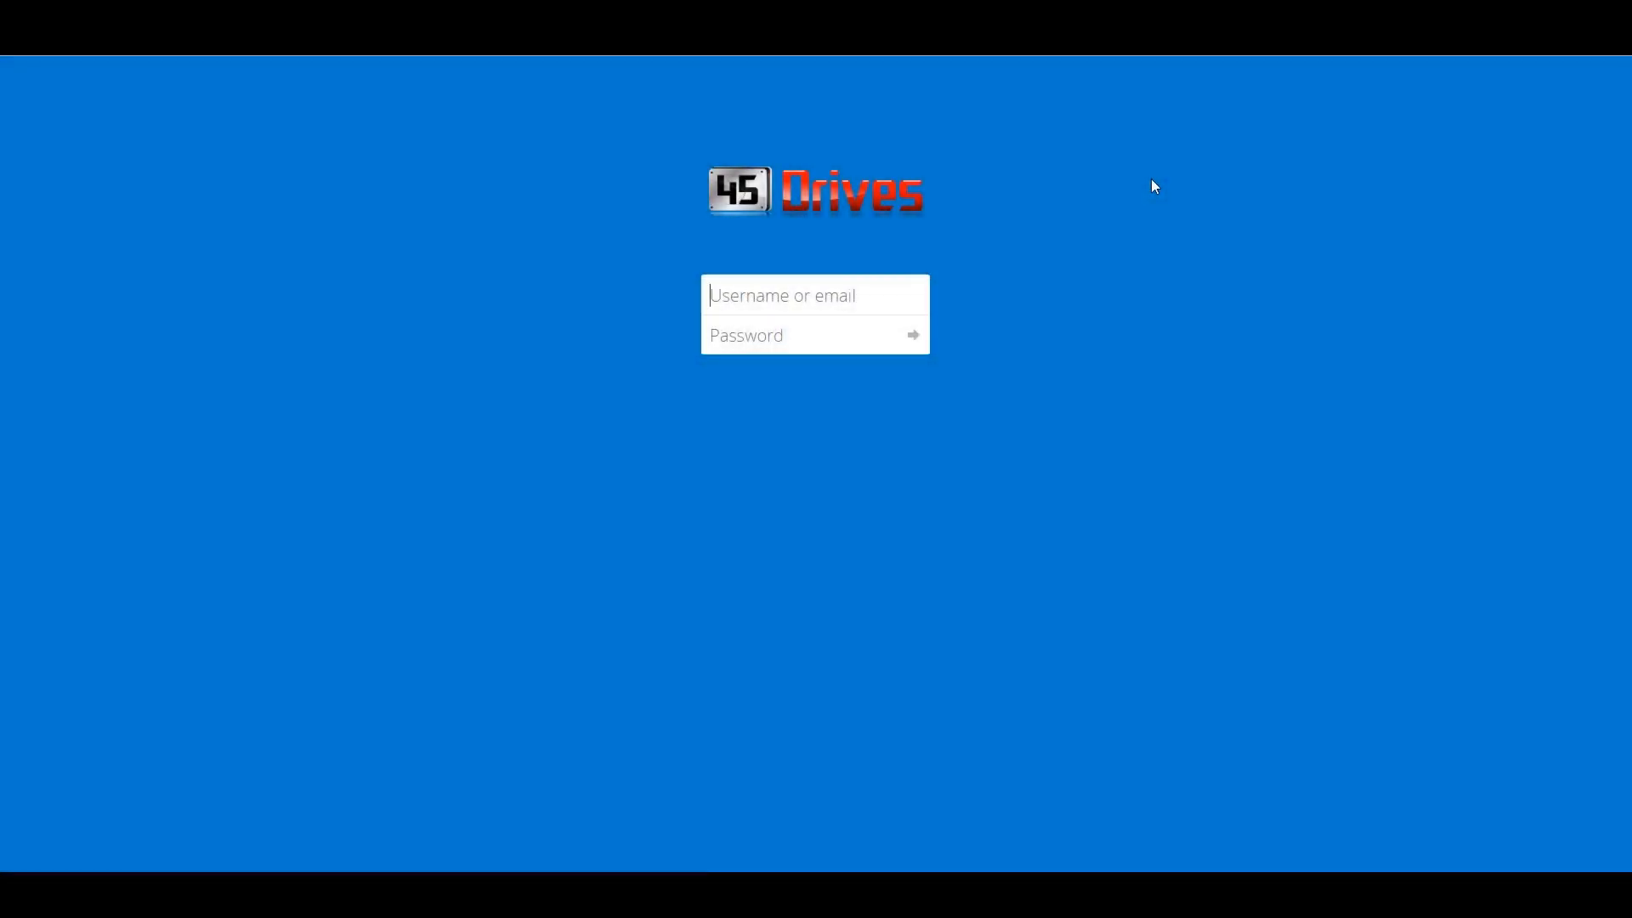
- Log in as admin with the account password to reach the All files list
{"action": "type", "text": "admin"}
{"action": "key", "text": "Tab"}
{"action": "type", "text": "•••••••••"}
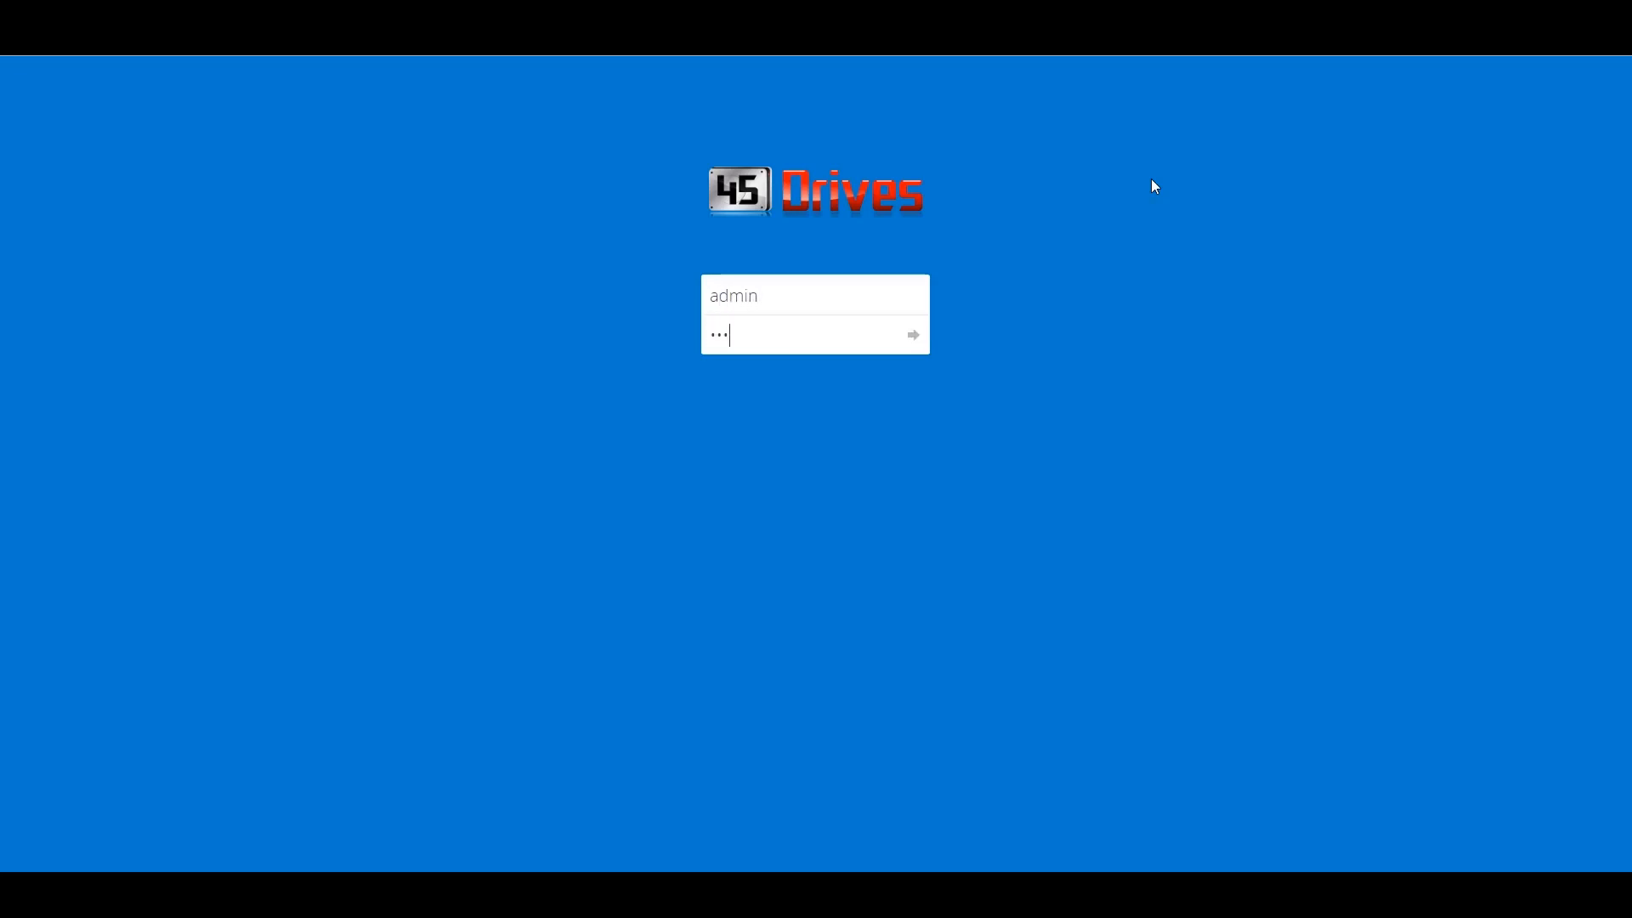
{"action": "key", "text": "Return"}
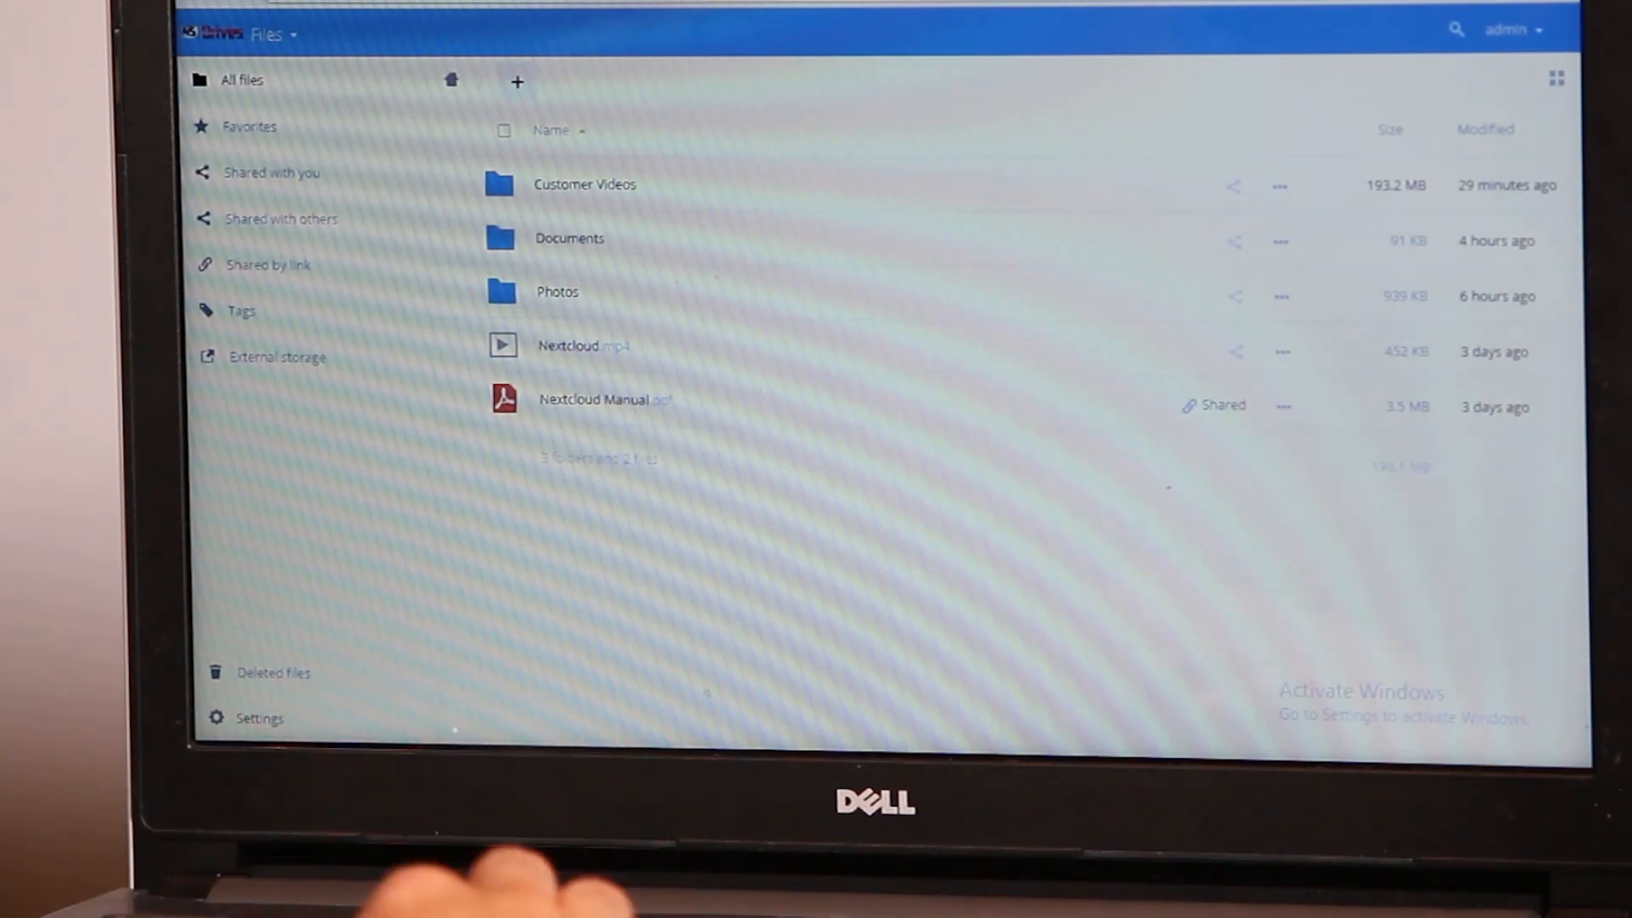
- Upload Raindrops.mp4 (56.4 MB) from File Explorer's Field Footage folder into Nextcloud's All files
{"action": "mouse_move", "coordinate": [219, 704]}
{"action": "left_click", "coordinate": [509, 725]}
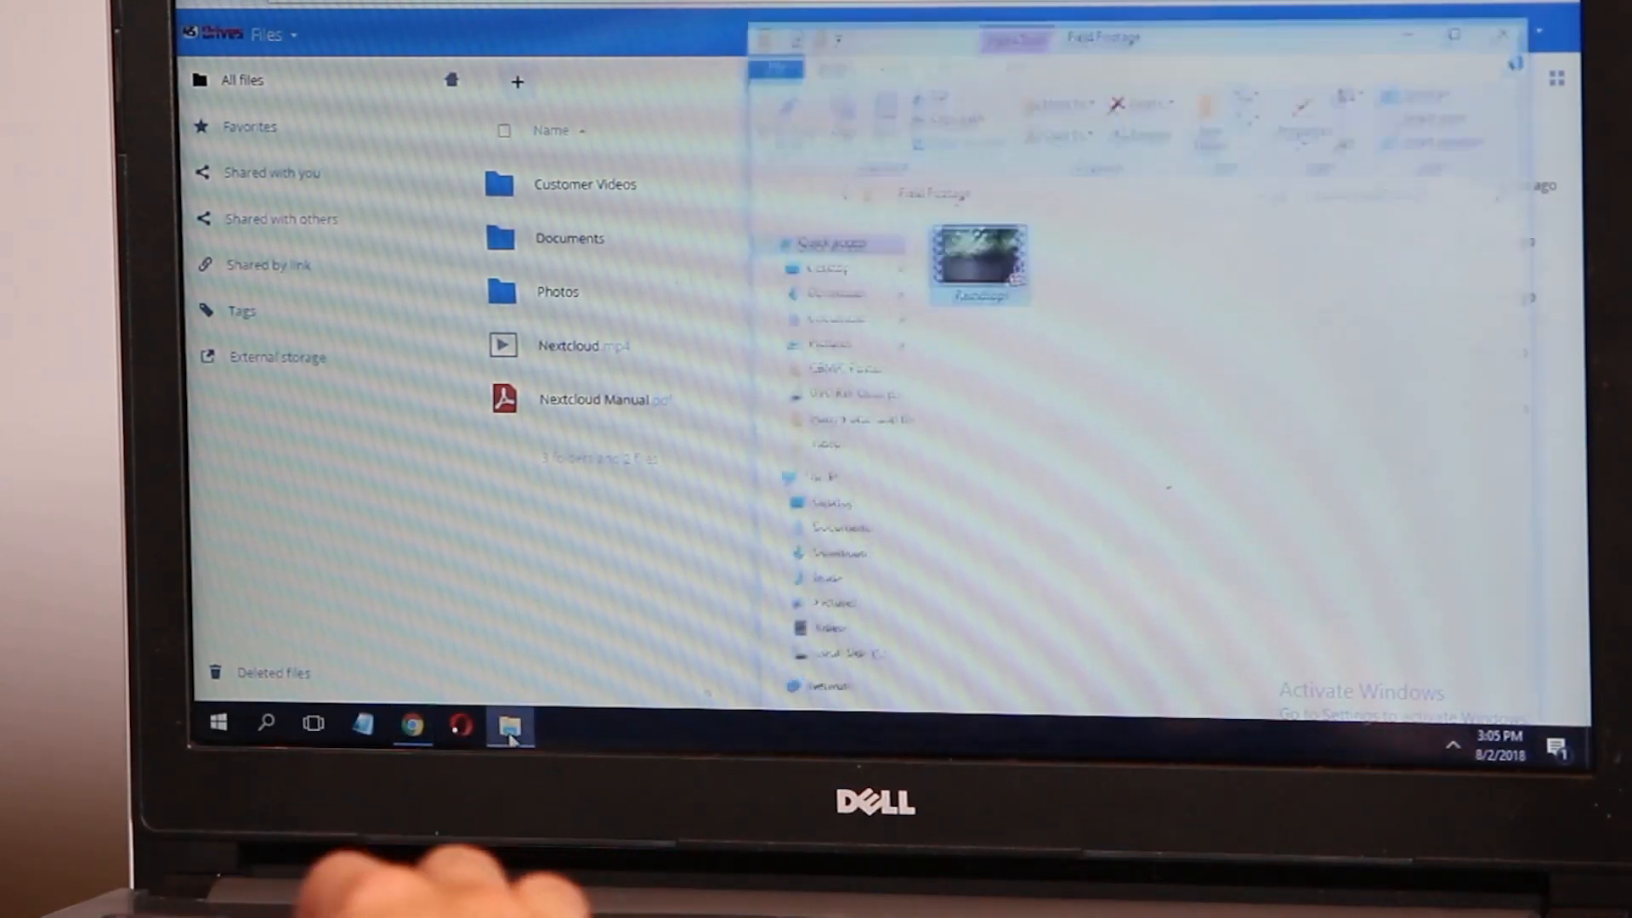
{"action": "left_click_drag", "start_coordinate": [965, 248], "coordinate": [617, 593]}
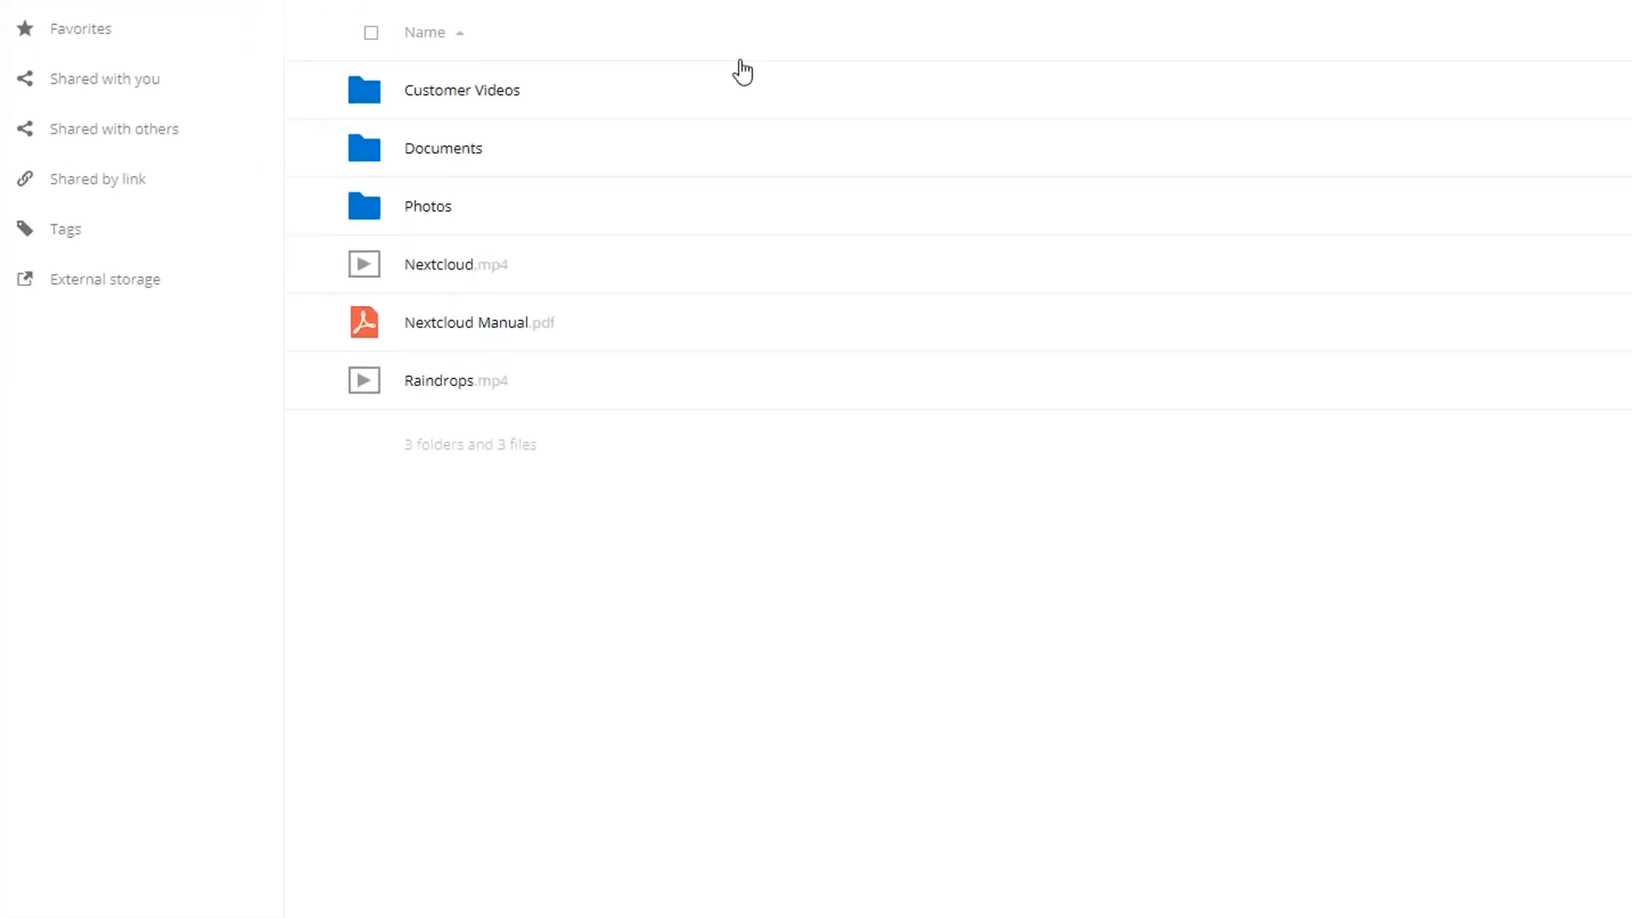
- Play Raindrops.mp4 in the viewer, then download it from its actions menu
{"action": "left_click", "coordinate": [455, 391]}
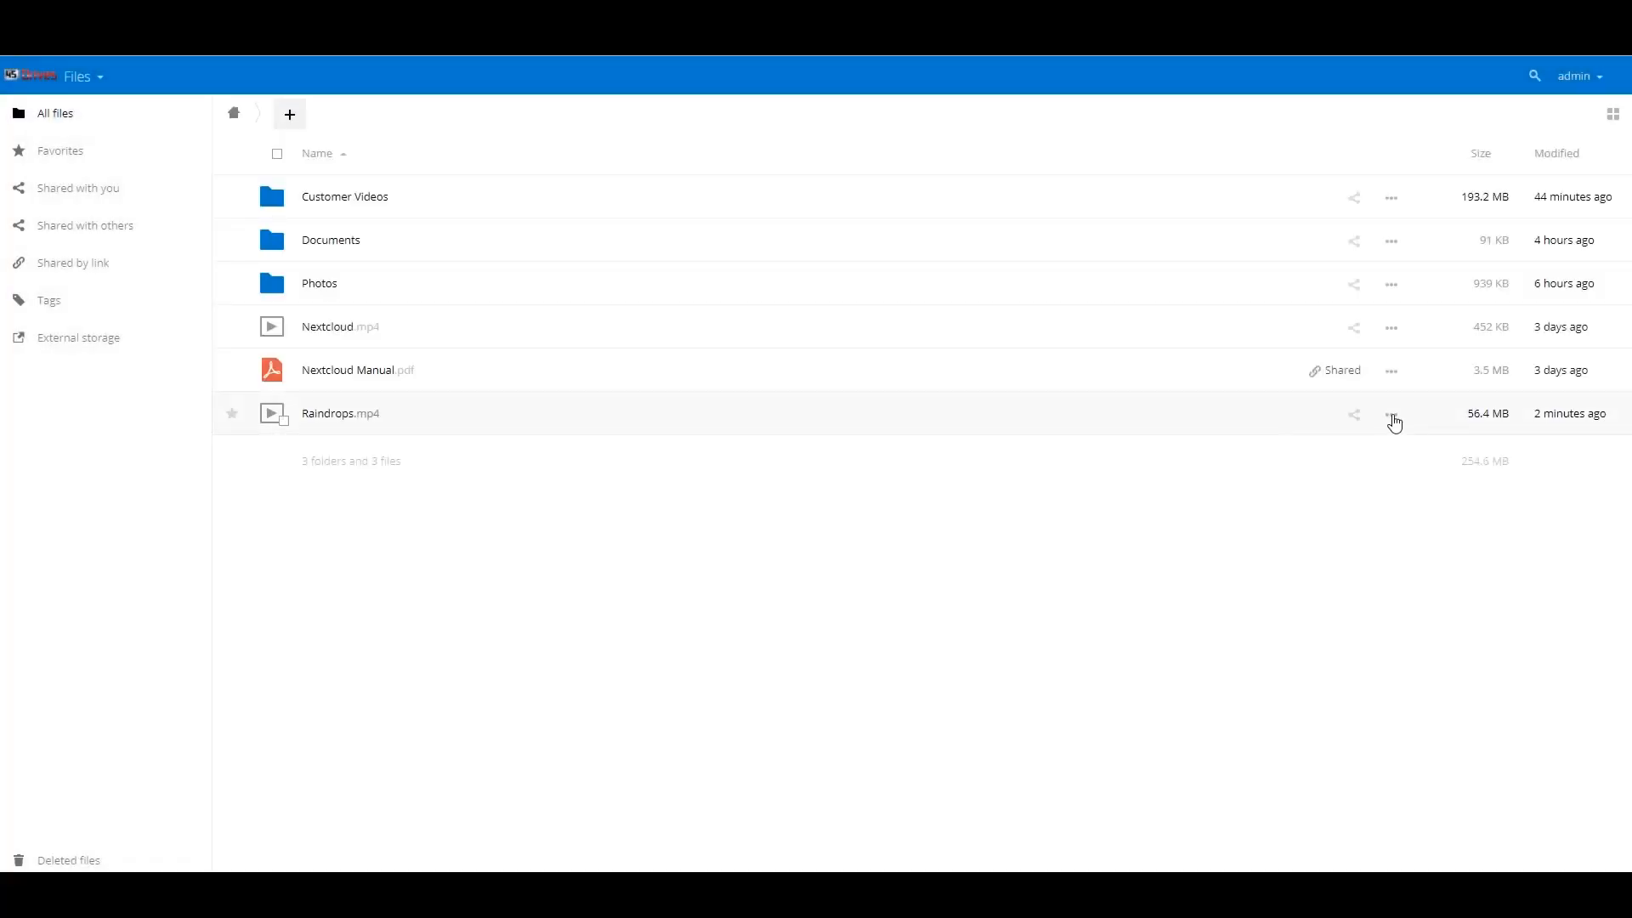
{"action": "left_click", "coordinate": [1391, 414]}
{"action": "left_click", "coordinate": [1391, 527]}
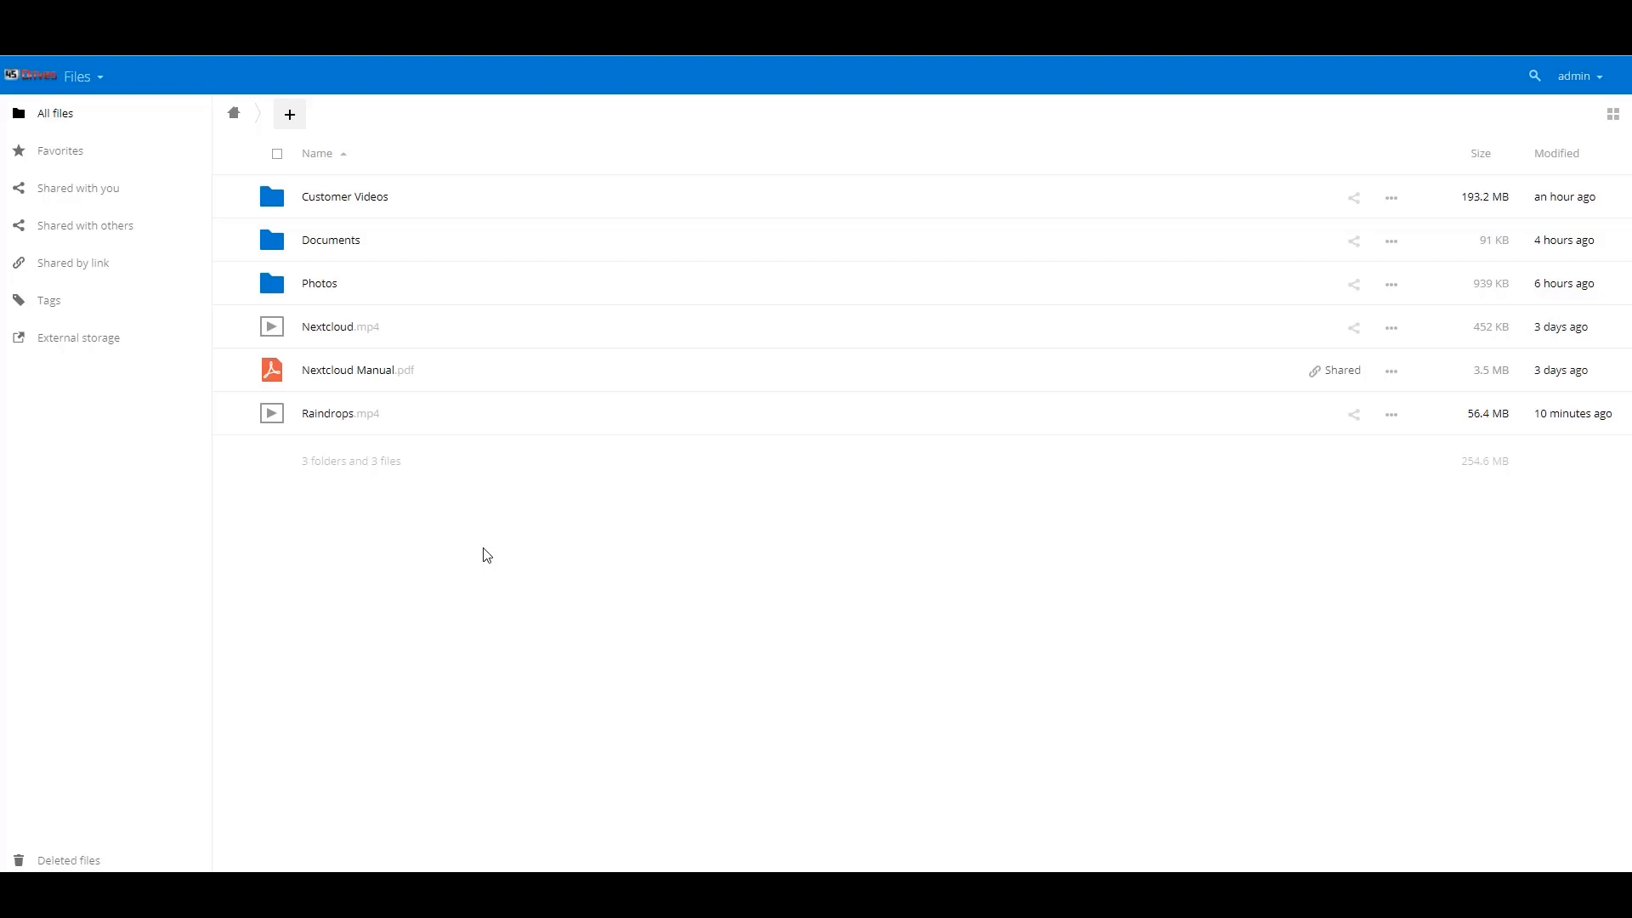
- Share the ATTO Thunderbolt video in Customer Videos with the Customers group
{"action": "left_click", "coordinate": [355, 216]}
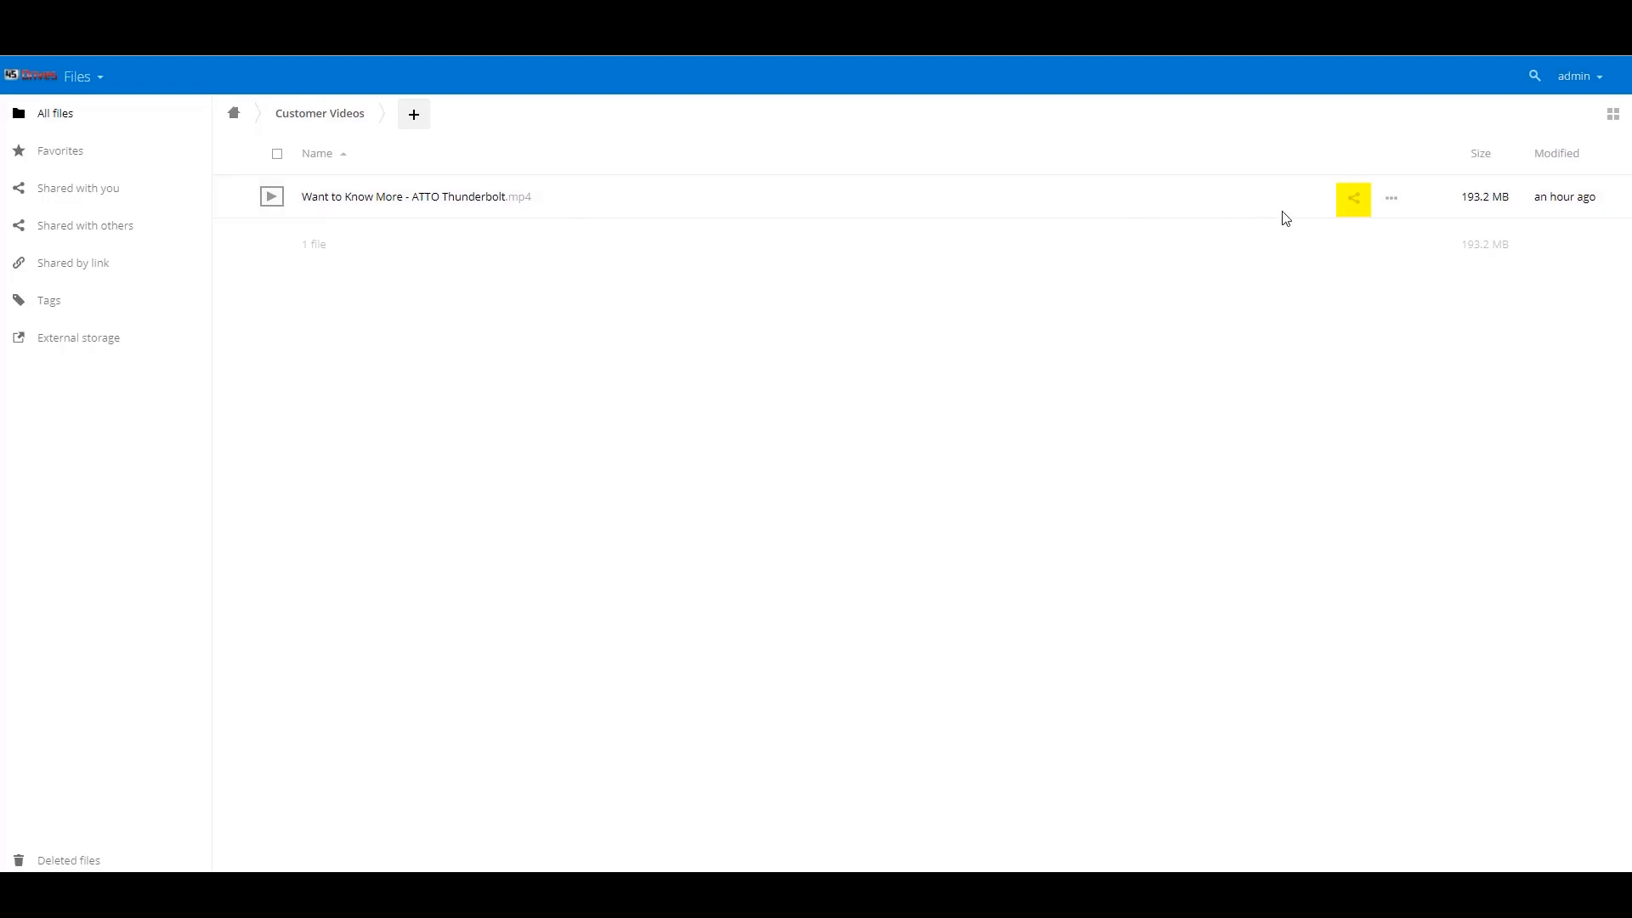
{"action": "left_click", "coordinate": [1353, 197]}
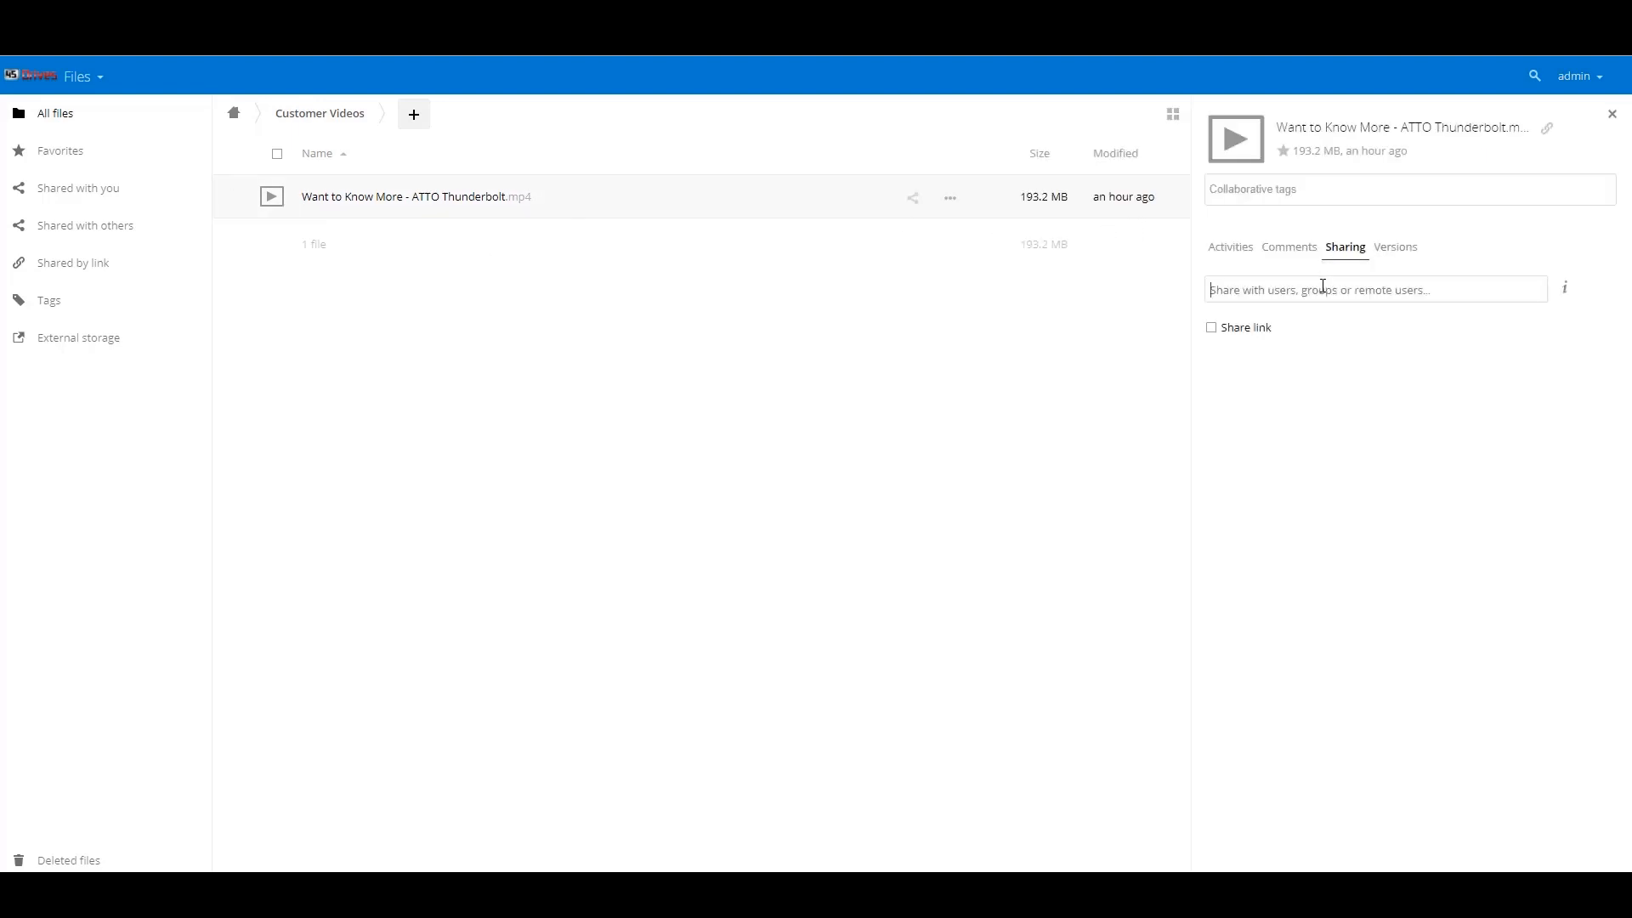
{"action": "type", "text": "c"}
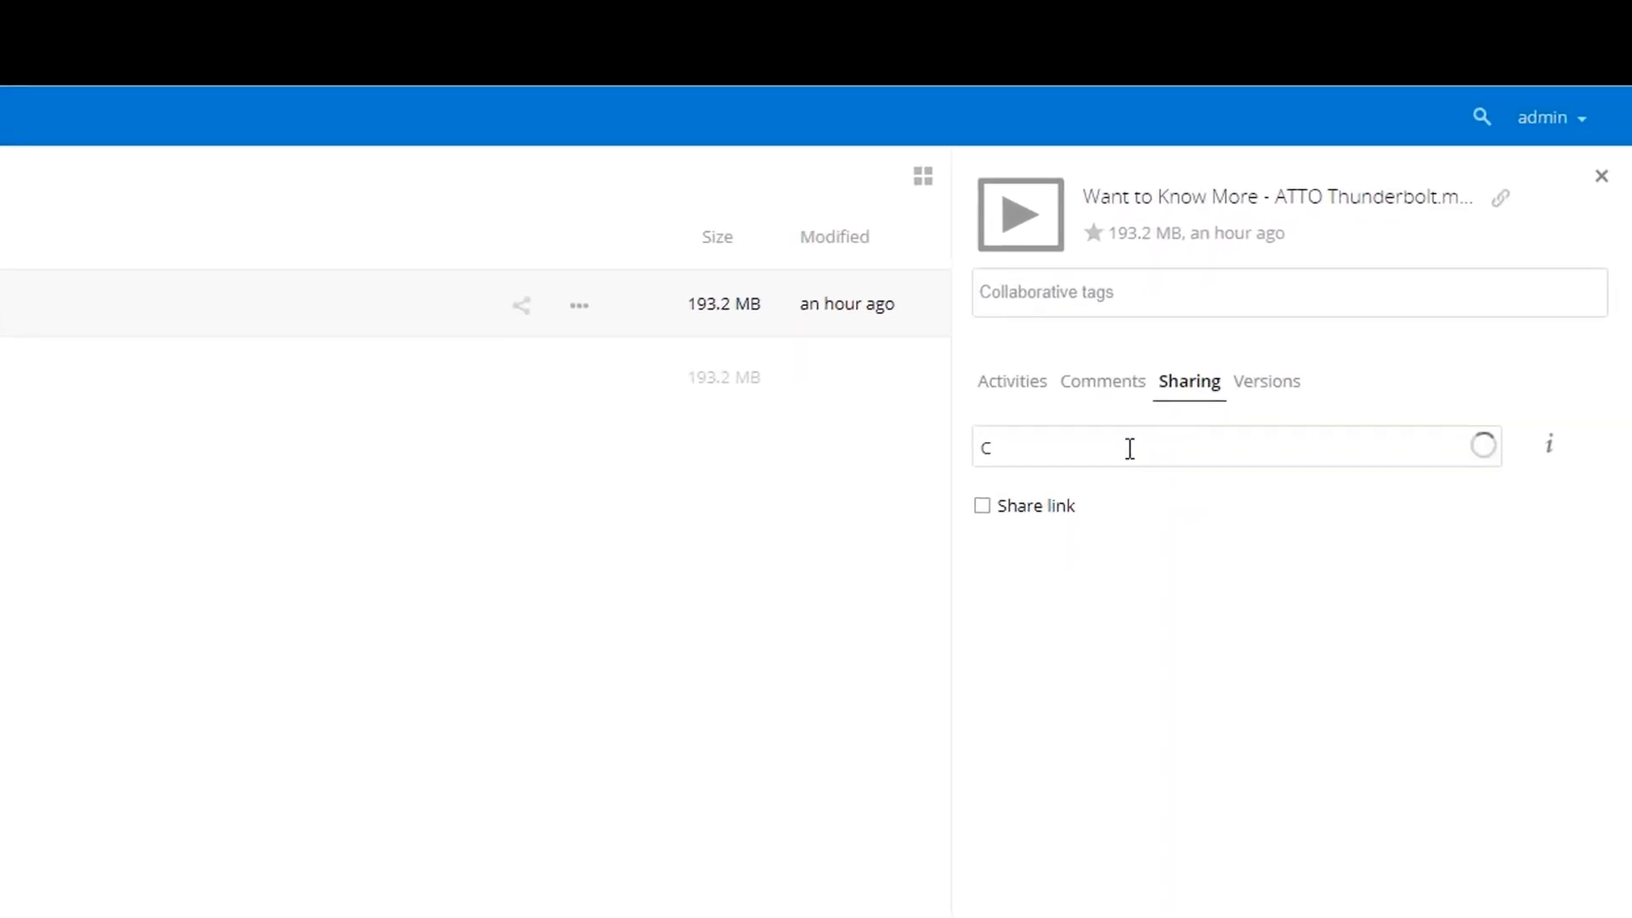
{"action": "left_click", "coordinate": [1098, 491]}
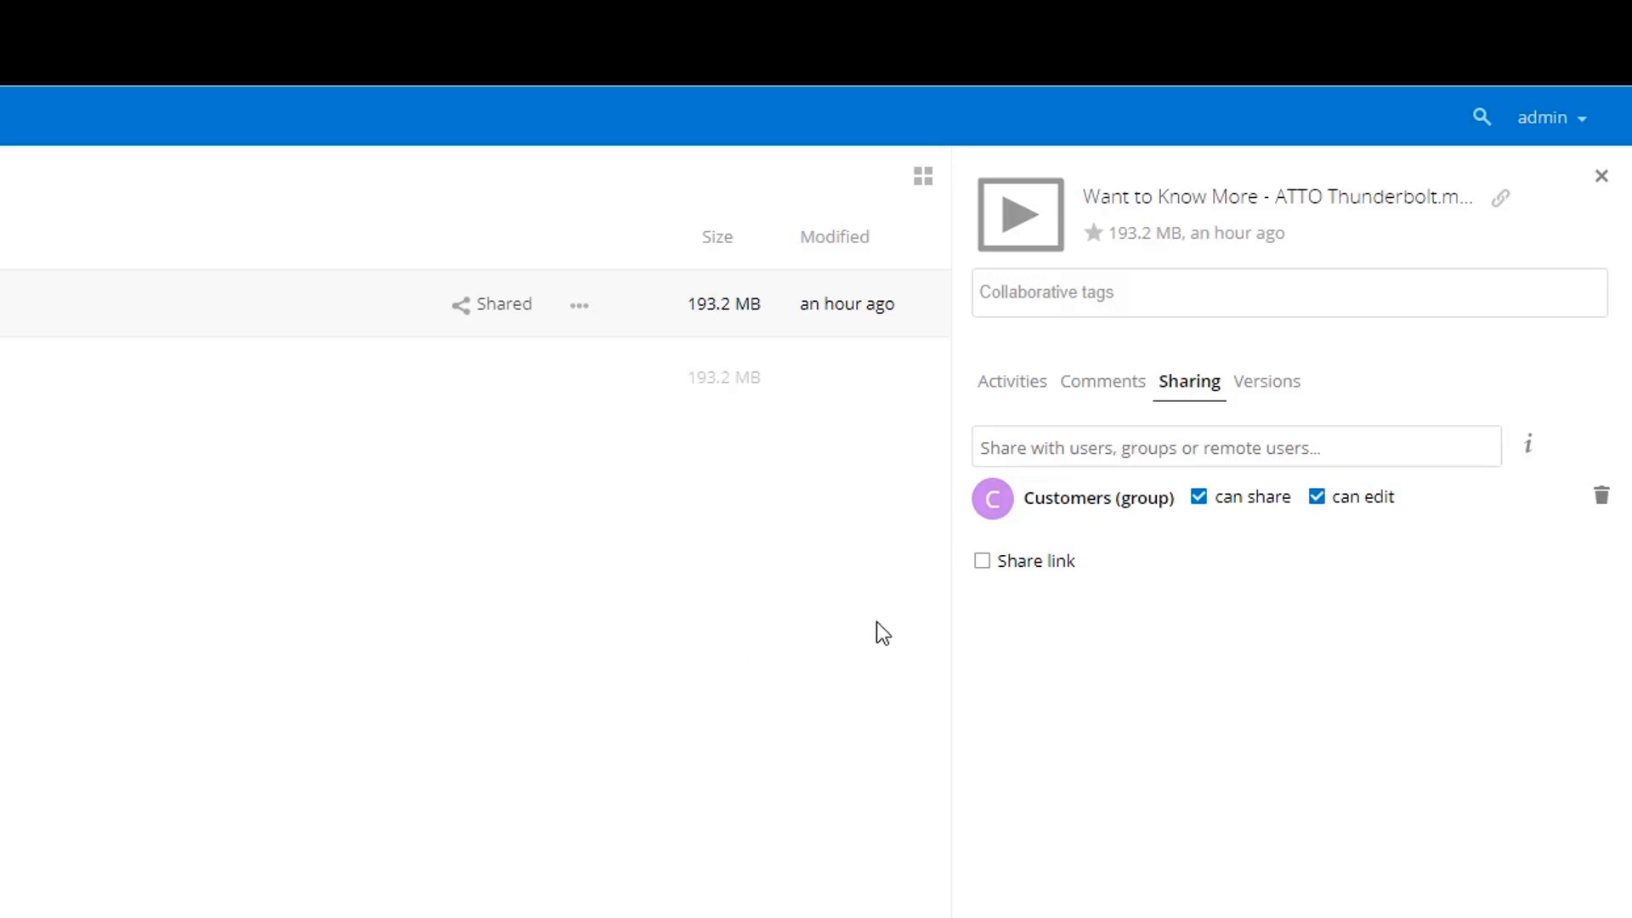
- Create a public share link for the video and copy it to the clipboard
{"action": "left_click", "coordinate": [983, 565]}
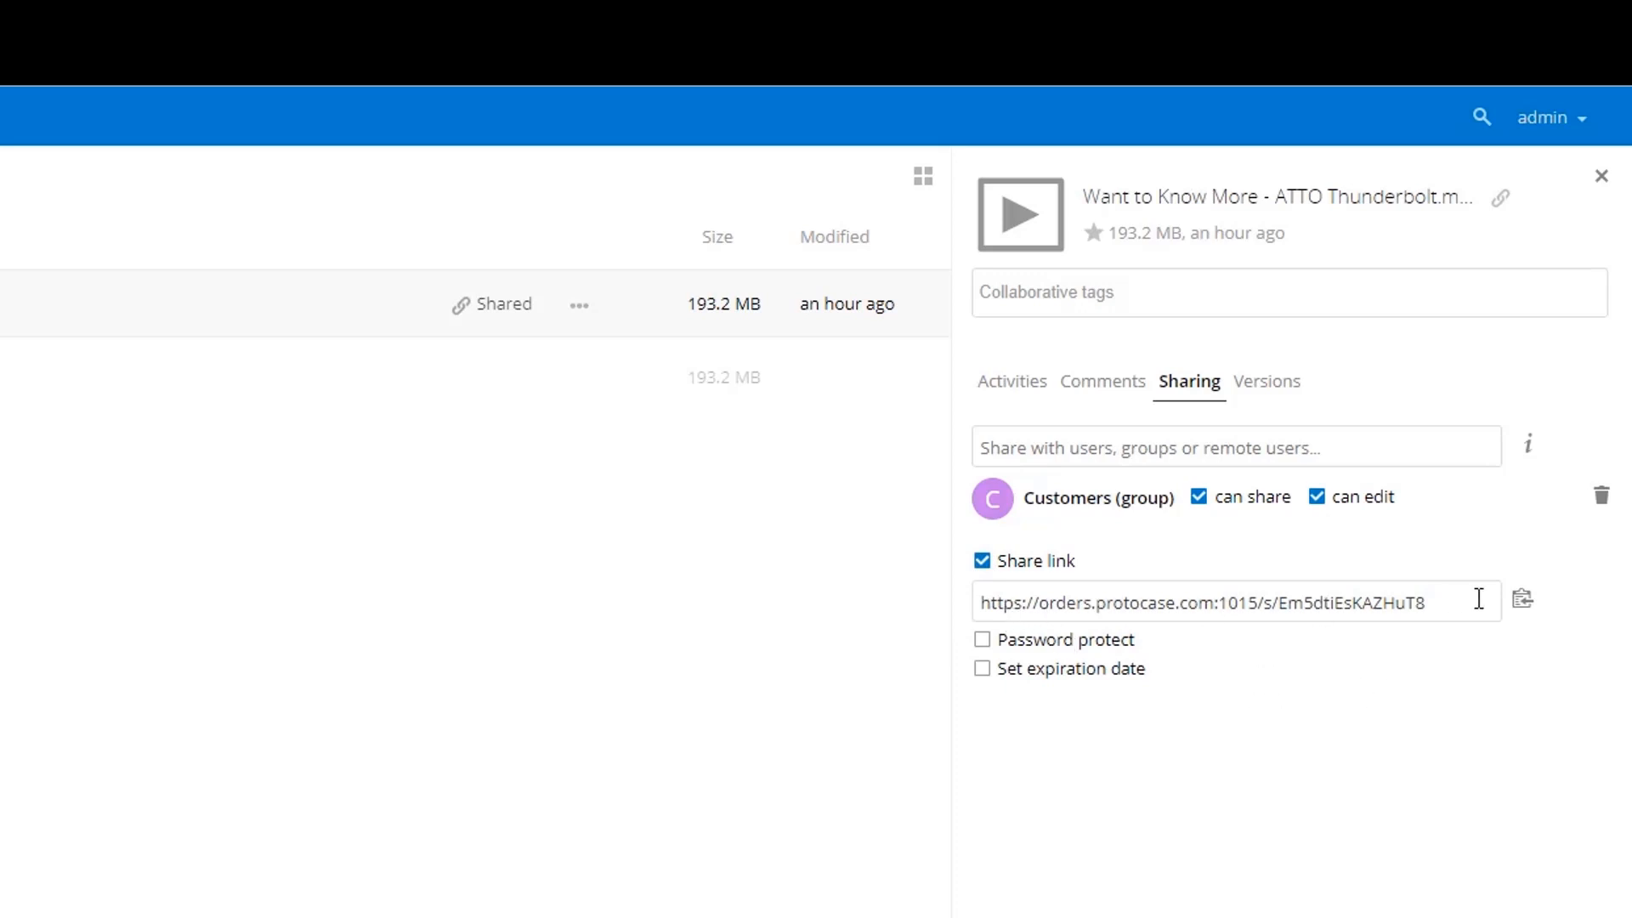
{"action": "left_click", "coordinate": [1521, 599]}
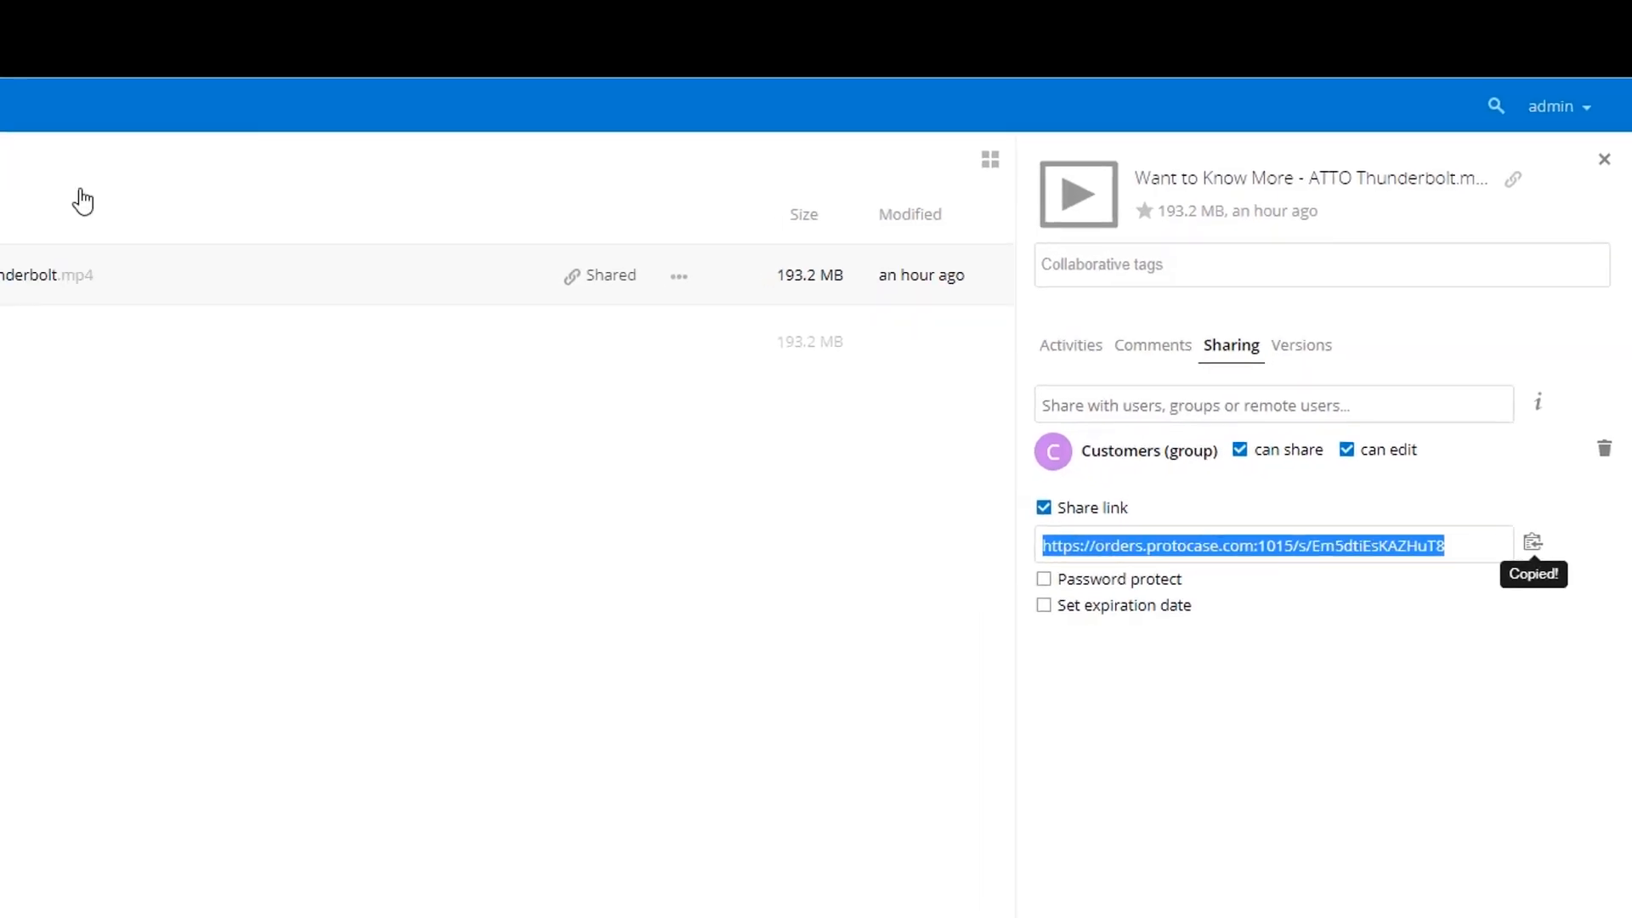
{"action": "key", "text": "ctrl+t"}
- Paste the copied share link into the new tab, then play and pause the video
{"action": "right_click", "coordinate": [521, 44]}
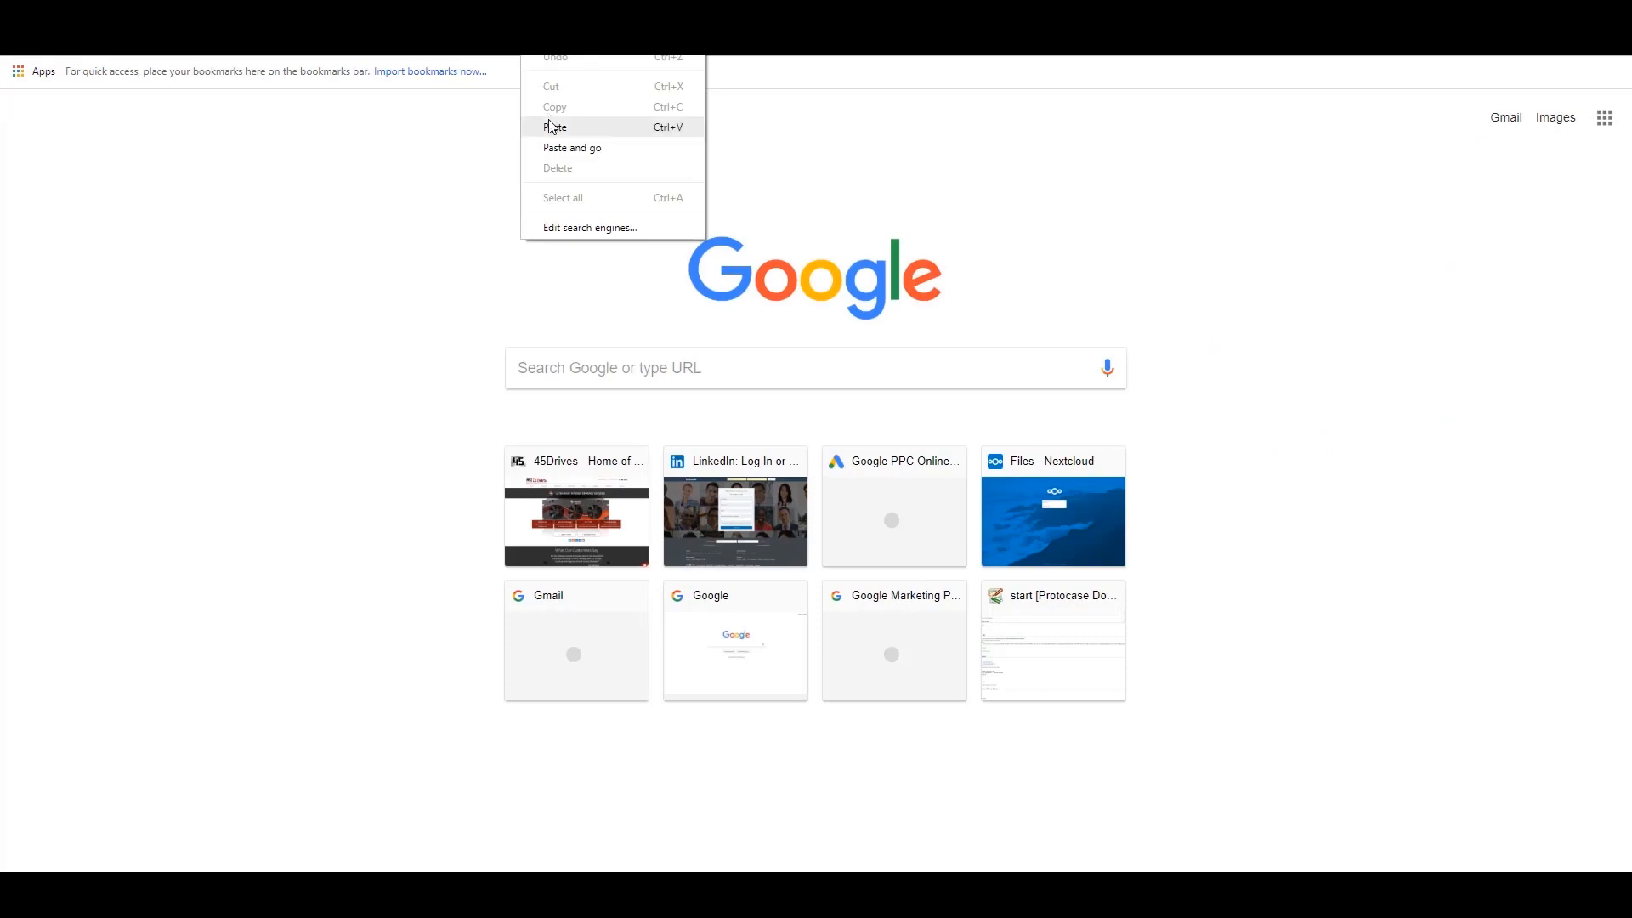
{"action": "left_click", "coordinate": [550, 127]}
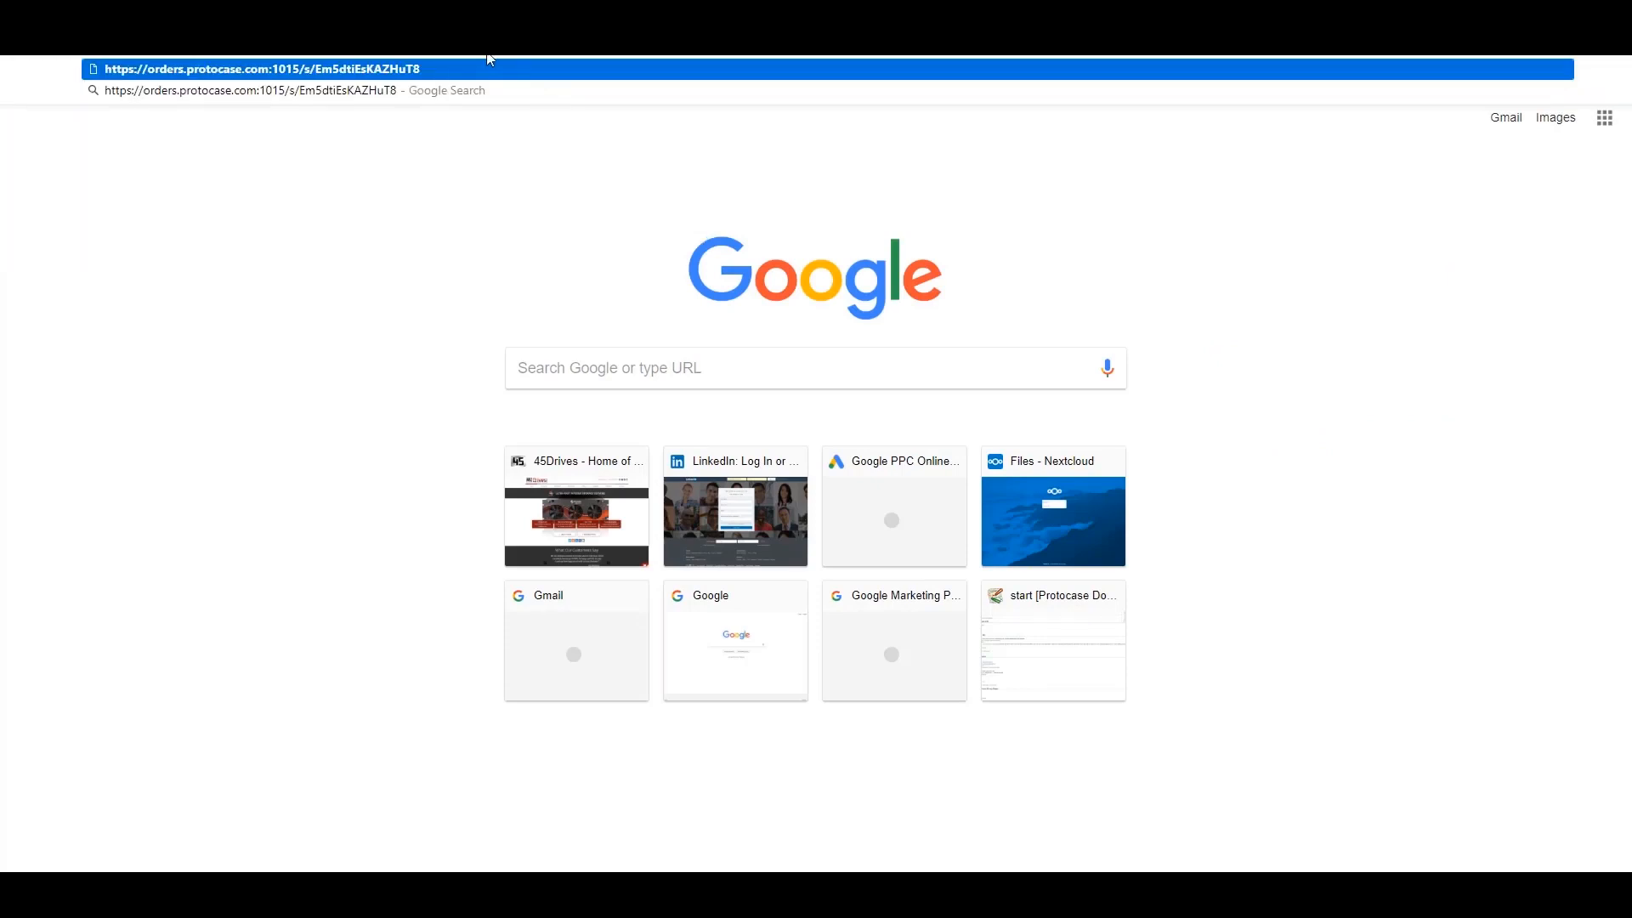
{"action": "key", "text": "Return"}
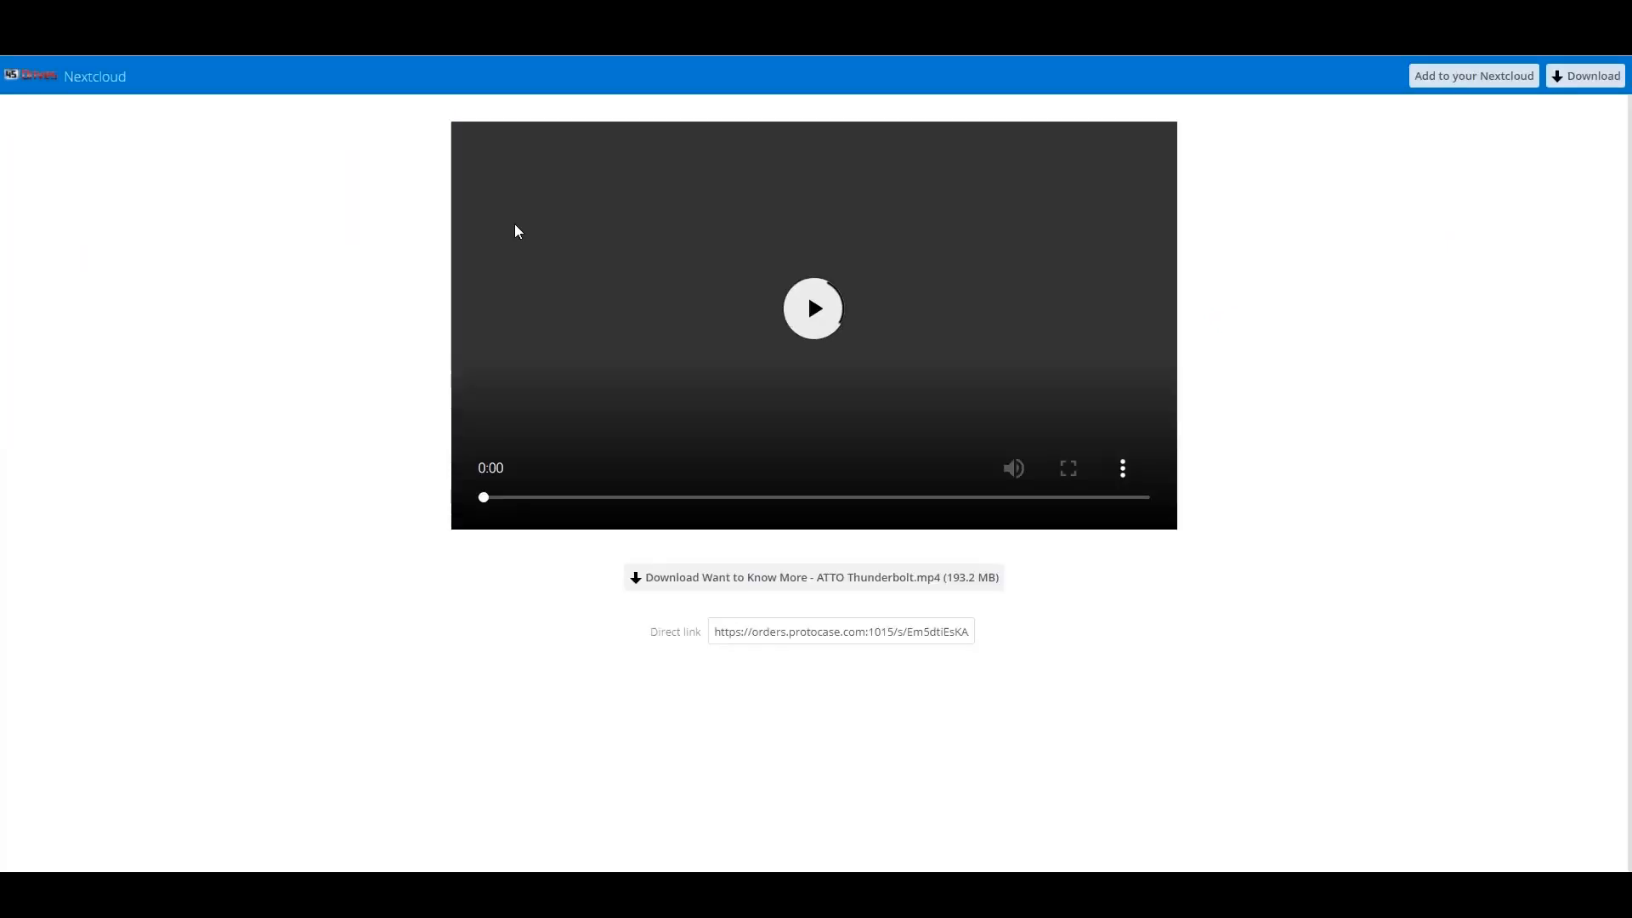
{"action": "left_click", "coordinate": [810, 308]}
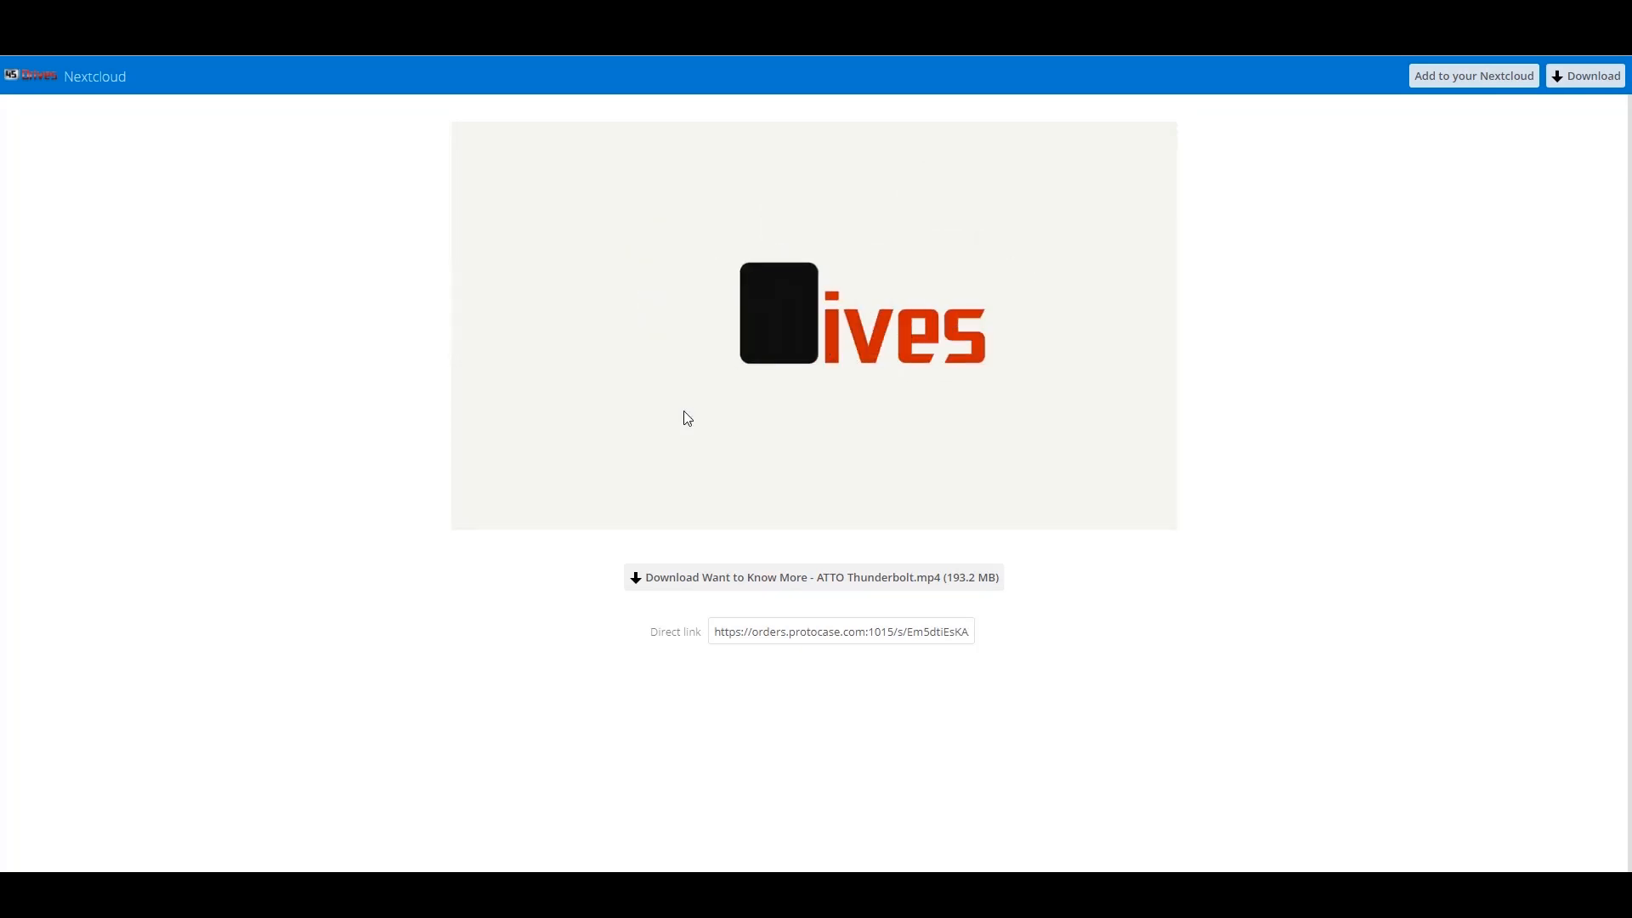
{"action": "left_click", "coordinate": [801, 305]}
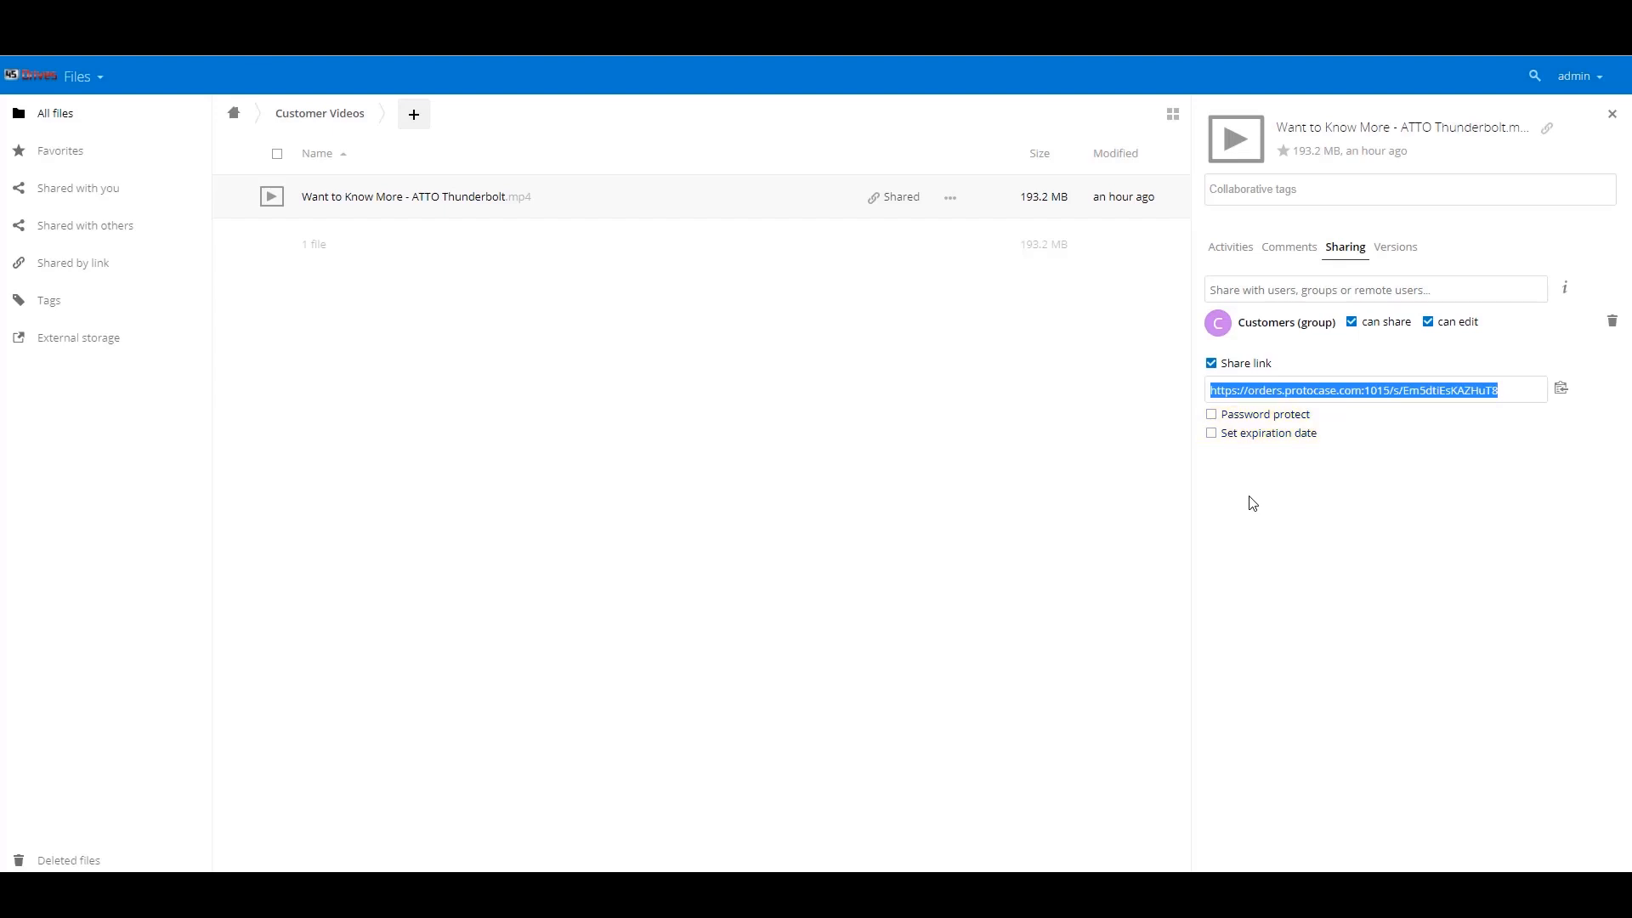
- Turn on Password protect and Set expiration date for the video's public link
{"action": "left_click", "coordinate": [1212, 415]}
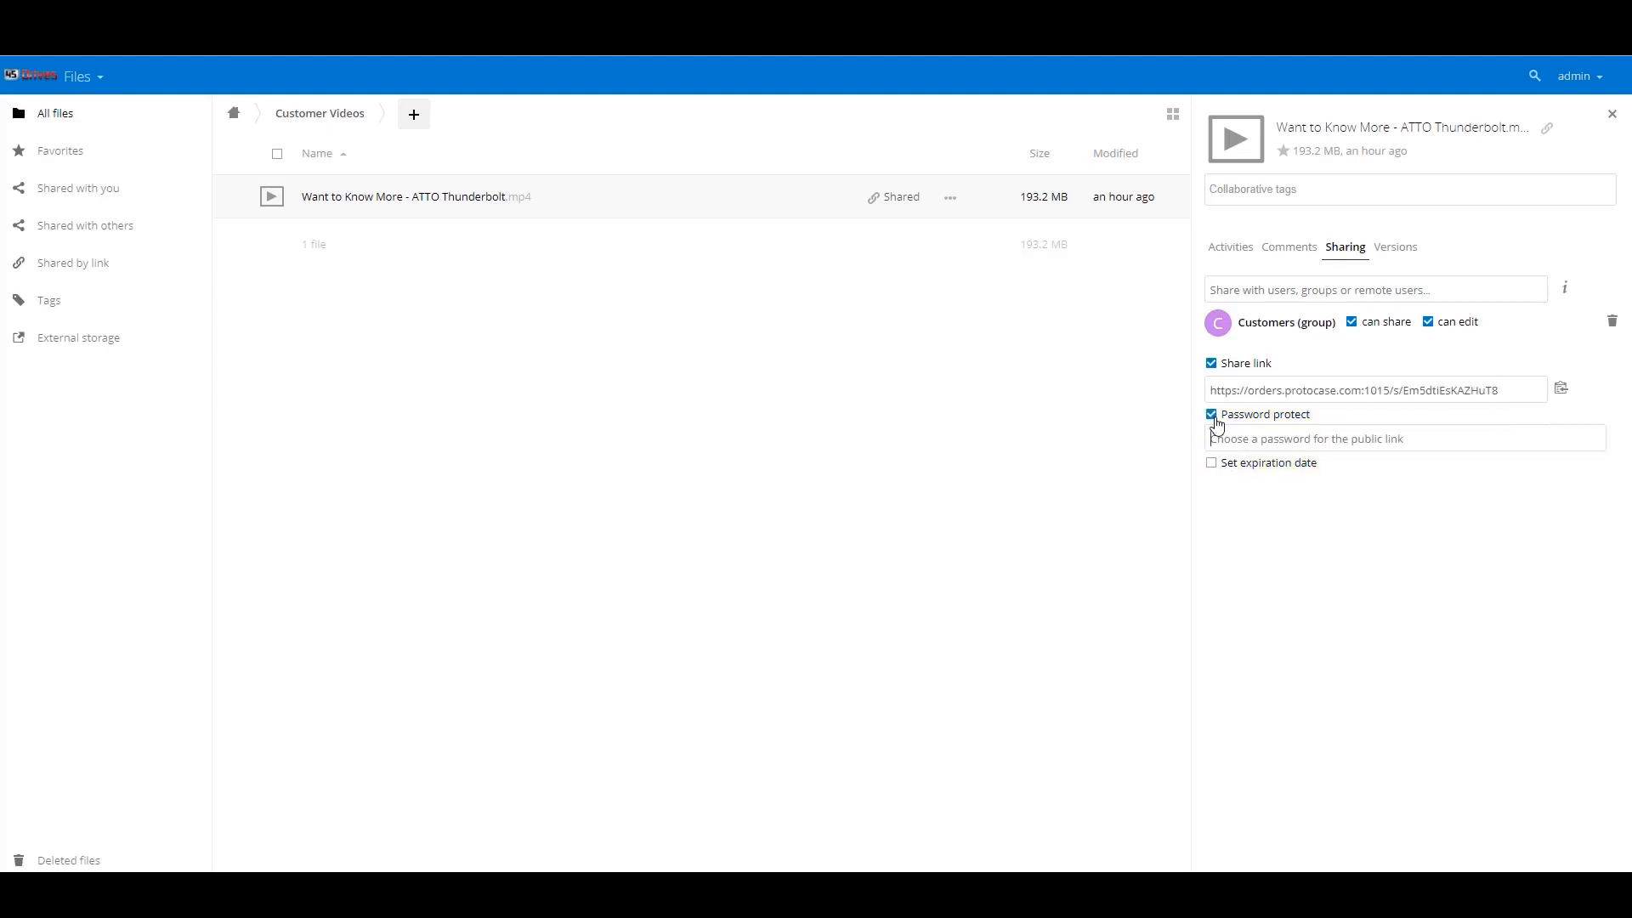
{"action": "left_click", "coordinate": [1221, 481]}
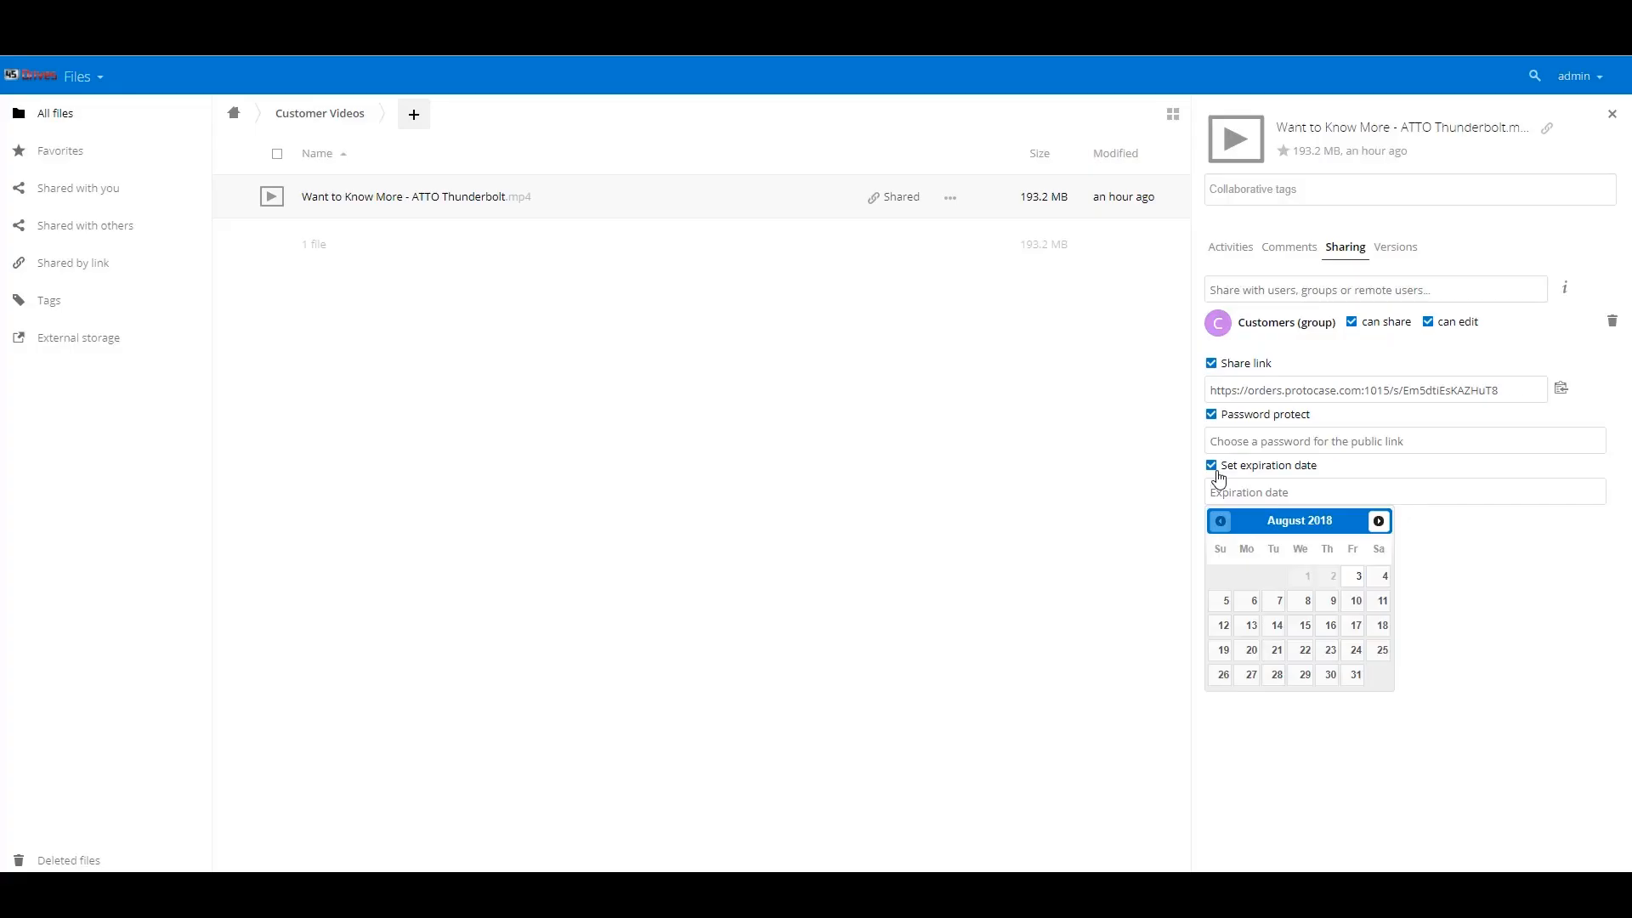
{"action": "left_click", "coordinate": [1580, 85]}
- On the Users page, check the customer user's groups and change their quota to 5 GB
{"action": "left_click", "coordinate": [1573, 146]}
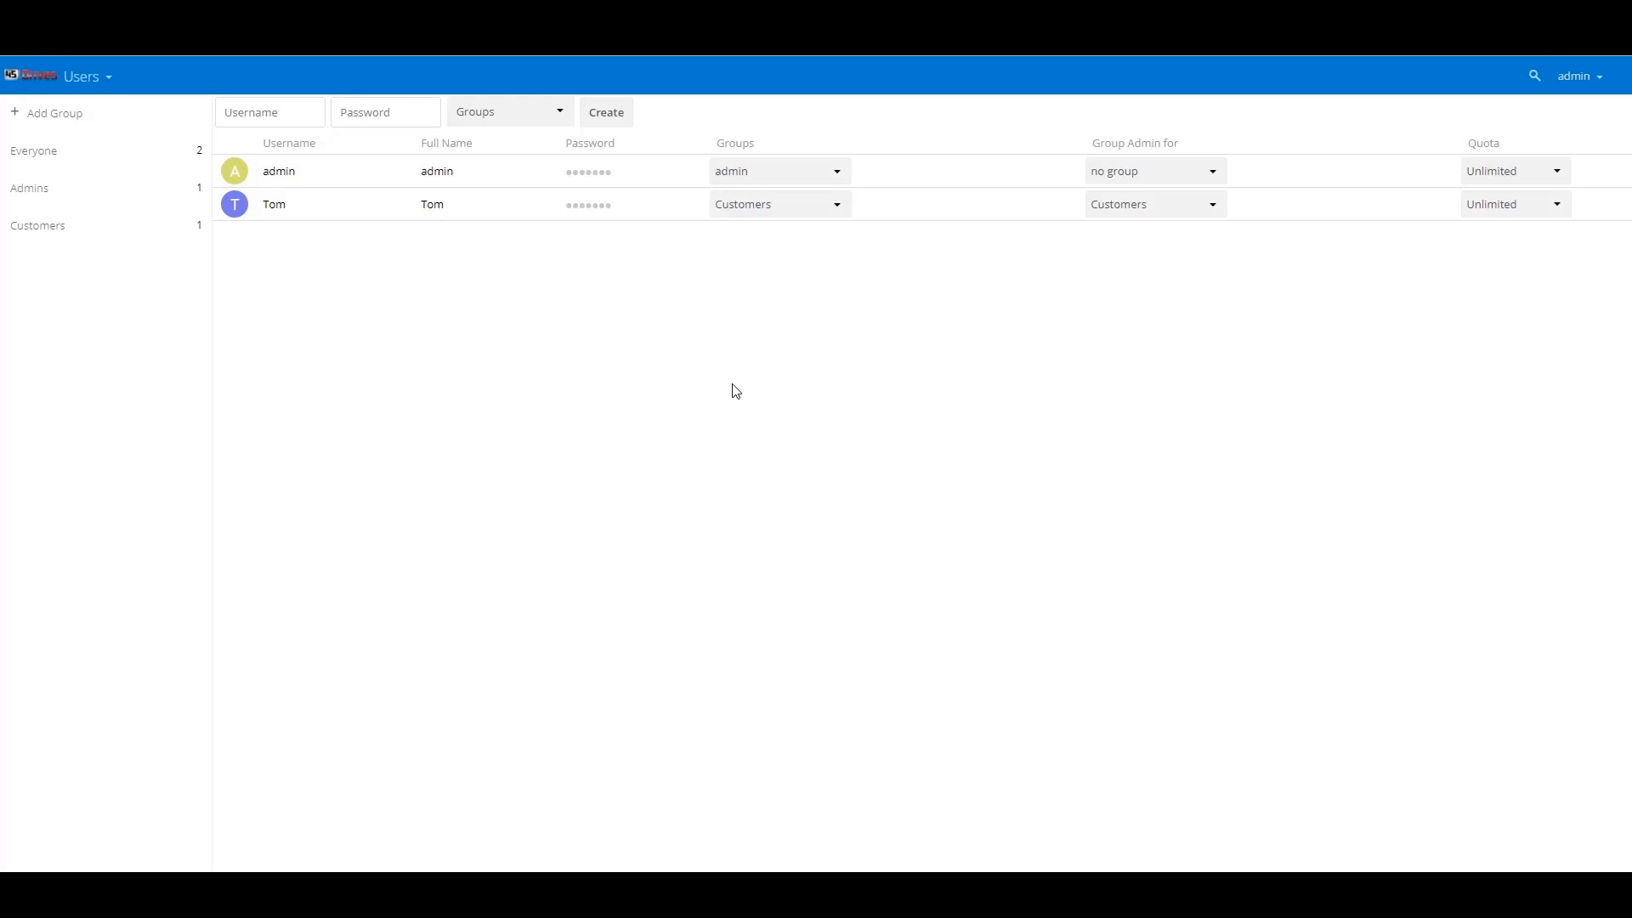
{"action": "left_click", "coordinate": [749, 206]}
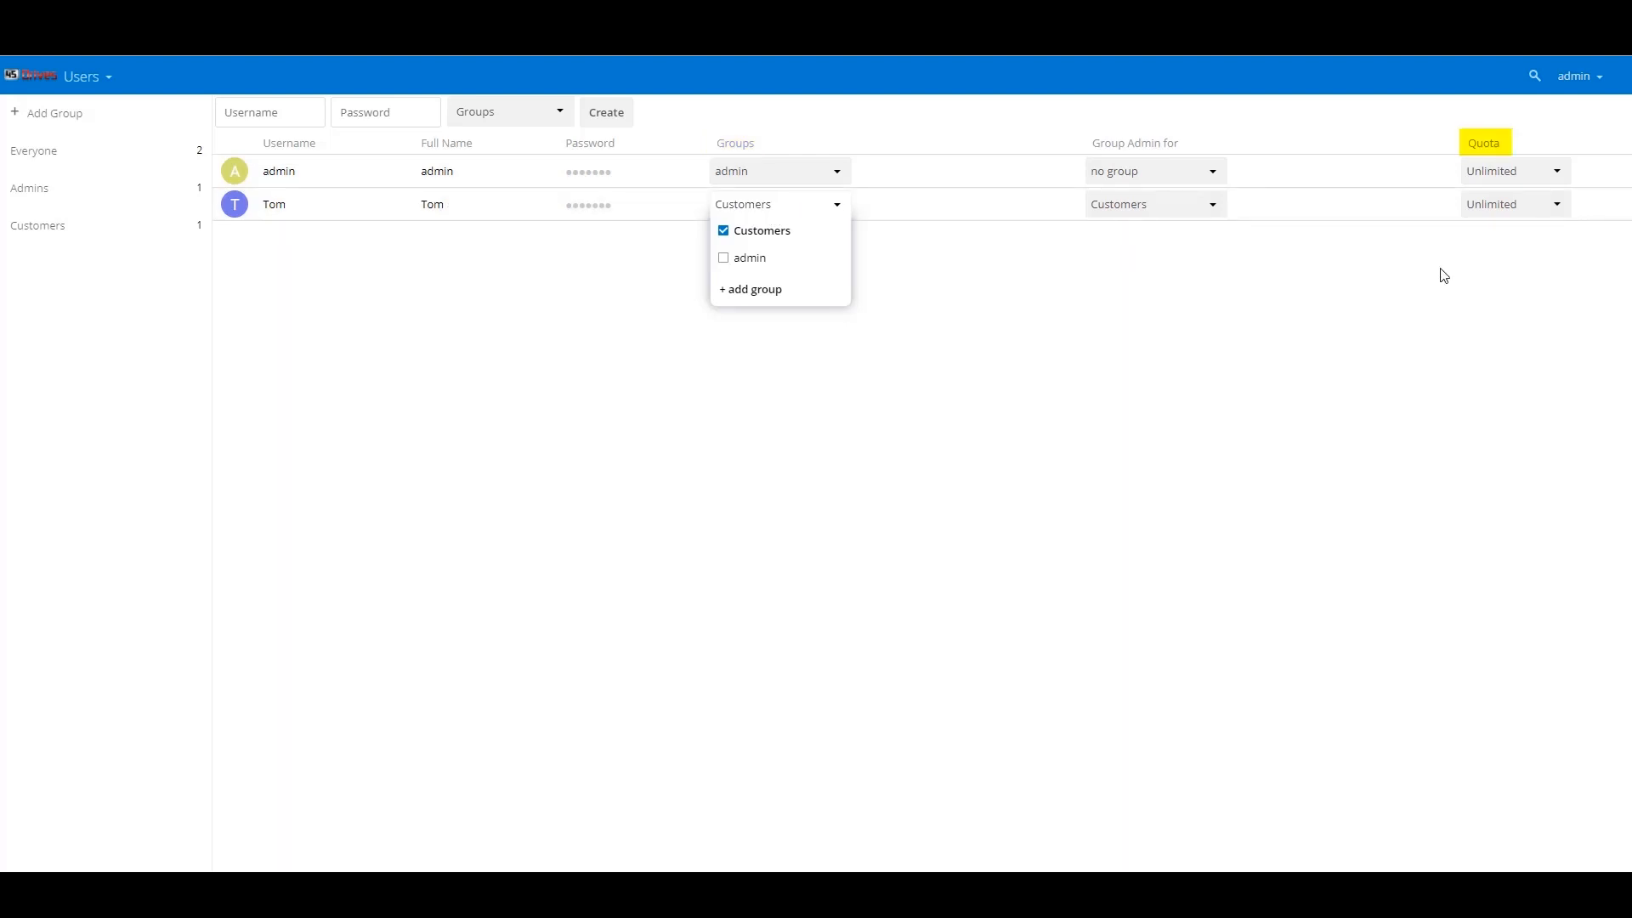
{"action": "left_click", "coordinate": [1489, 209]}
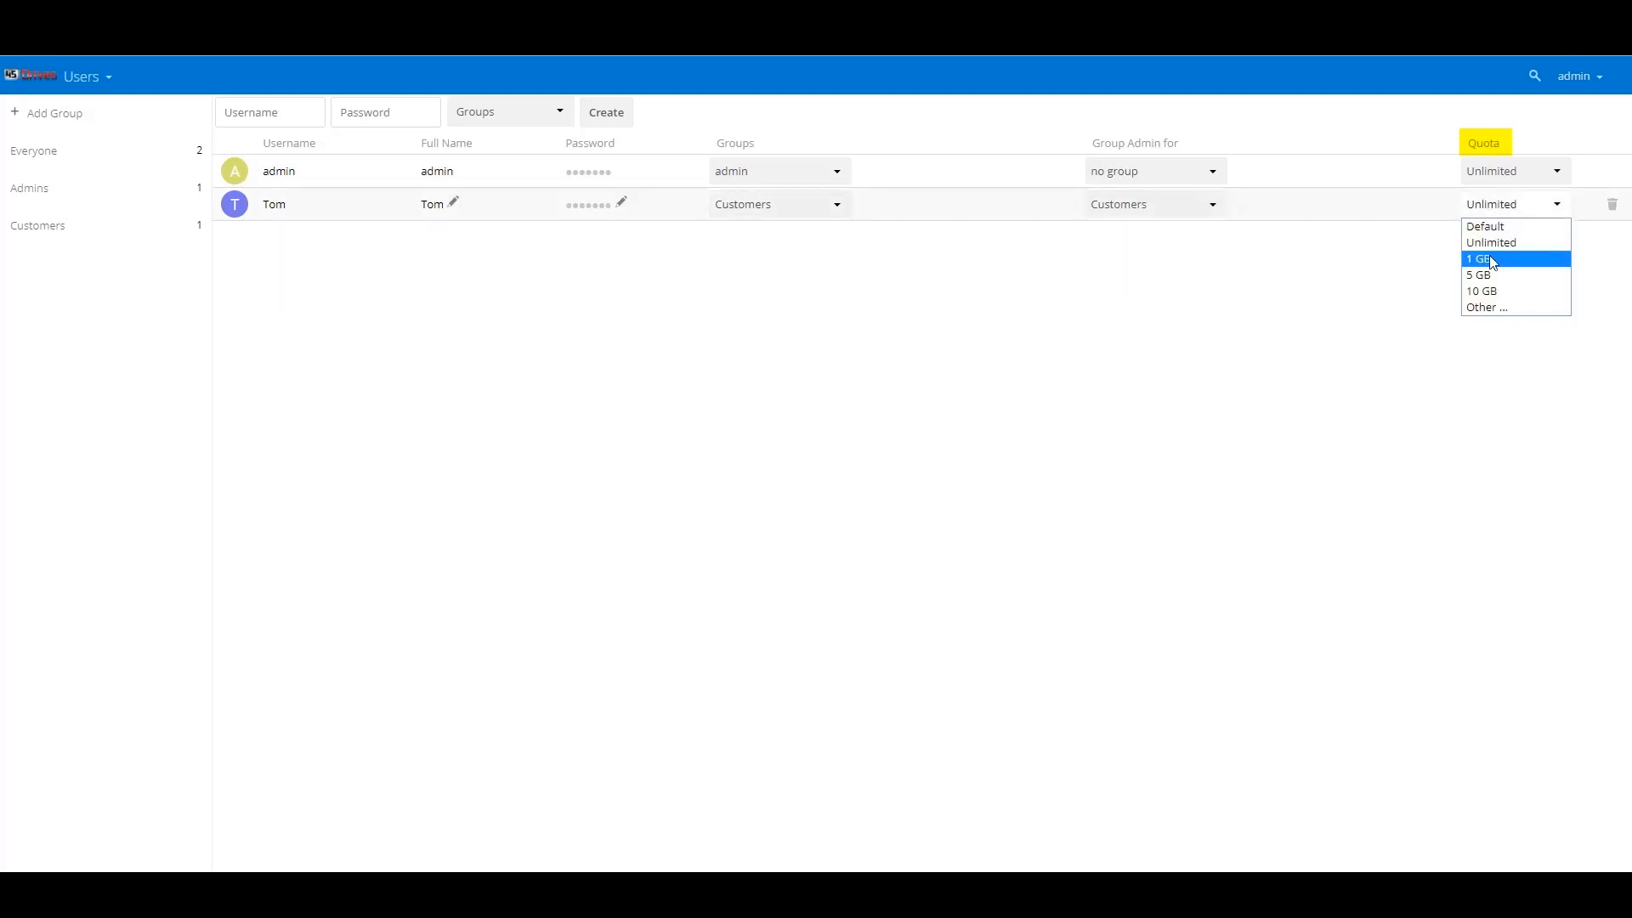
{"action": "left_click", "coordinate": [1489, 273]}
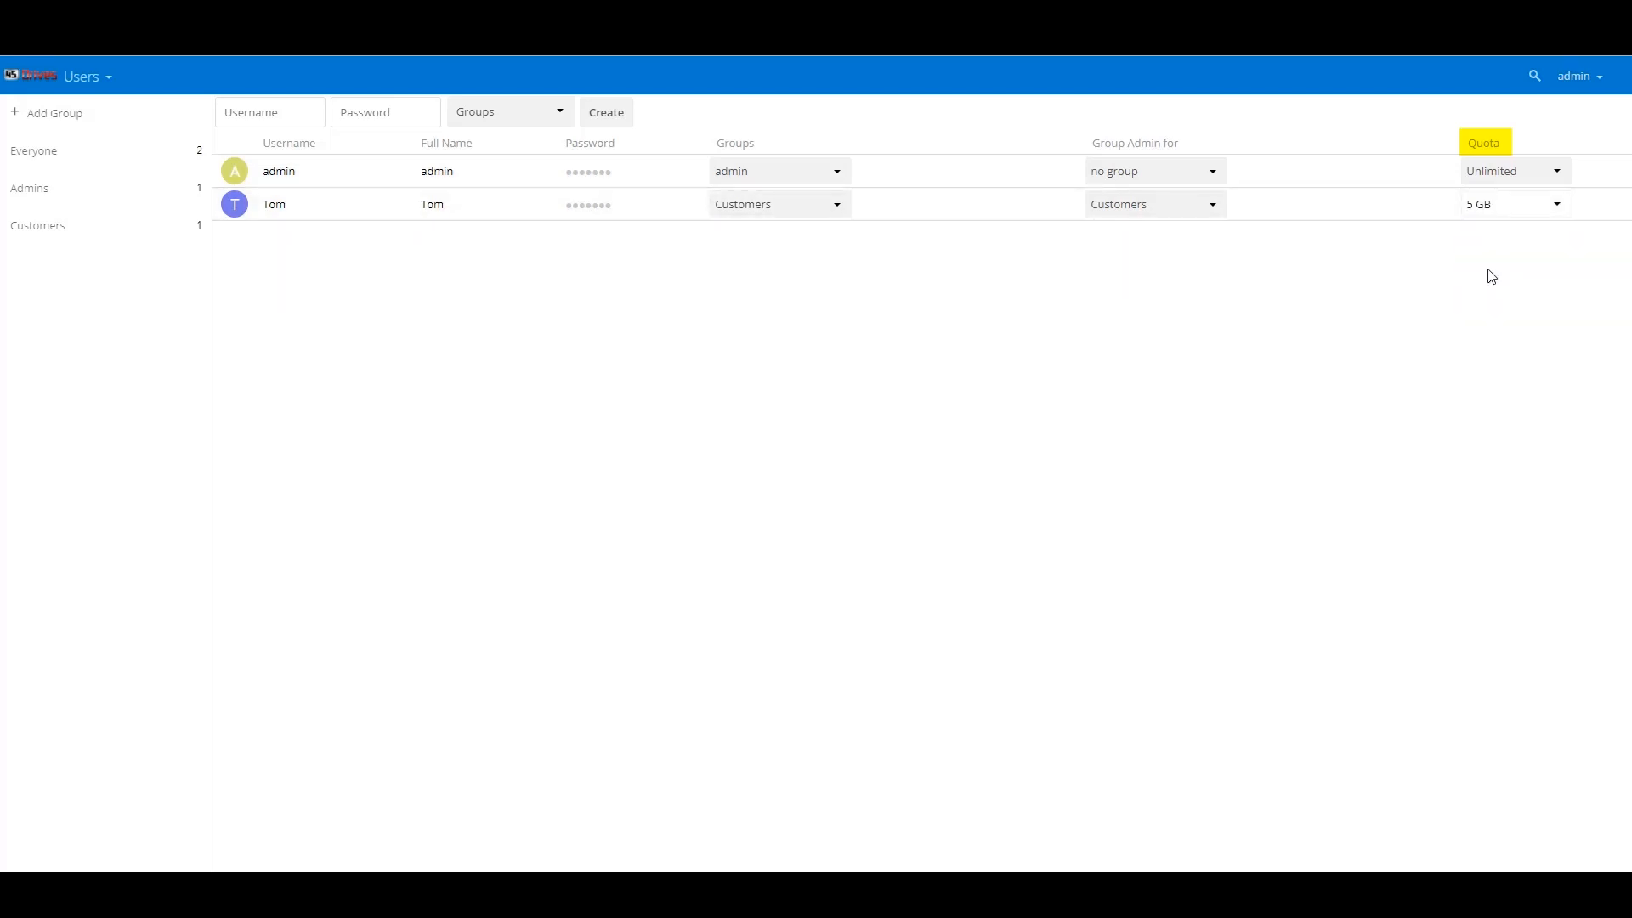
- Create a new user with a username and password
{"action": "left_click", "coordinate": [239, 112]}
{"action": "type", "text": "Bob"}
{"action": "type", "text": "•••"}
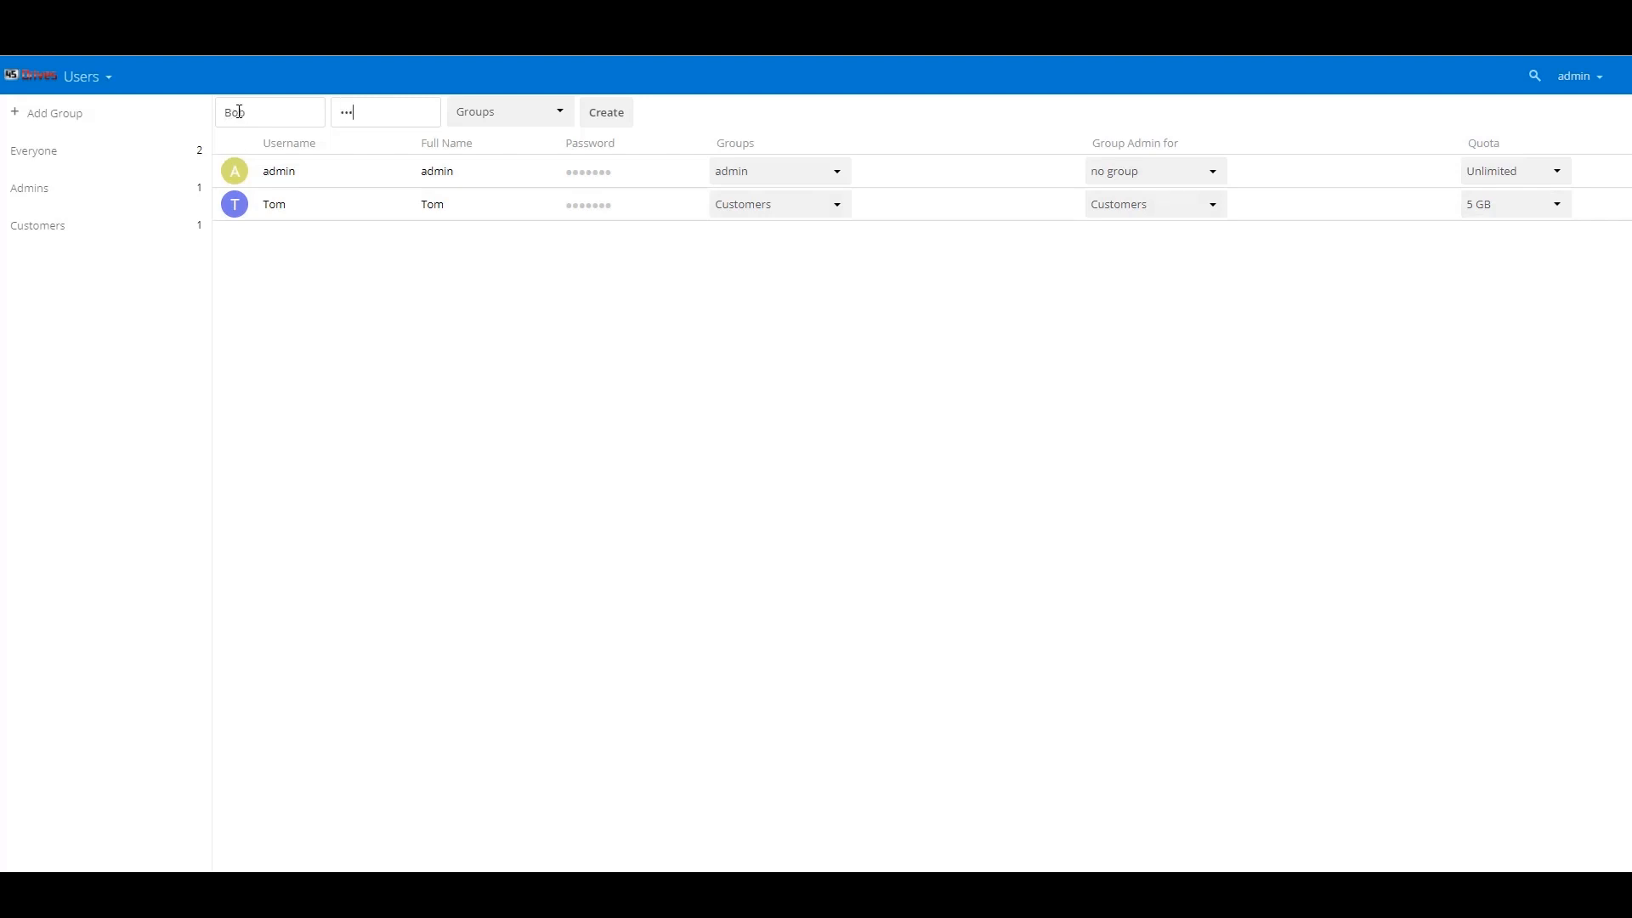
{"action": "key", "text": "Return"}
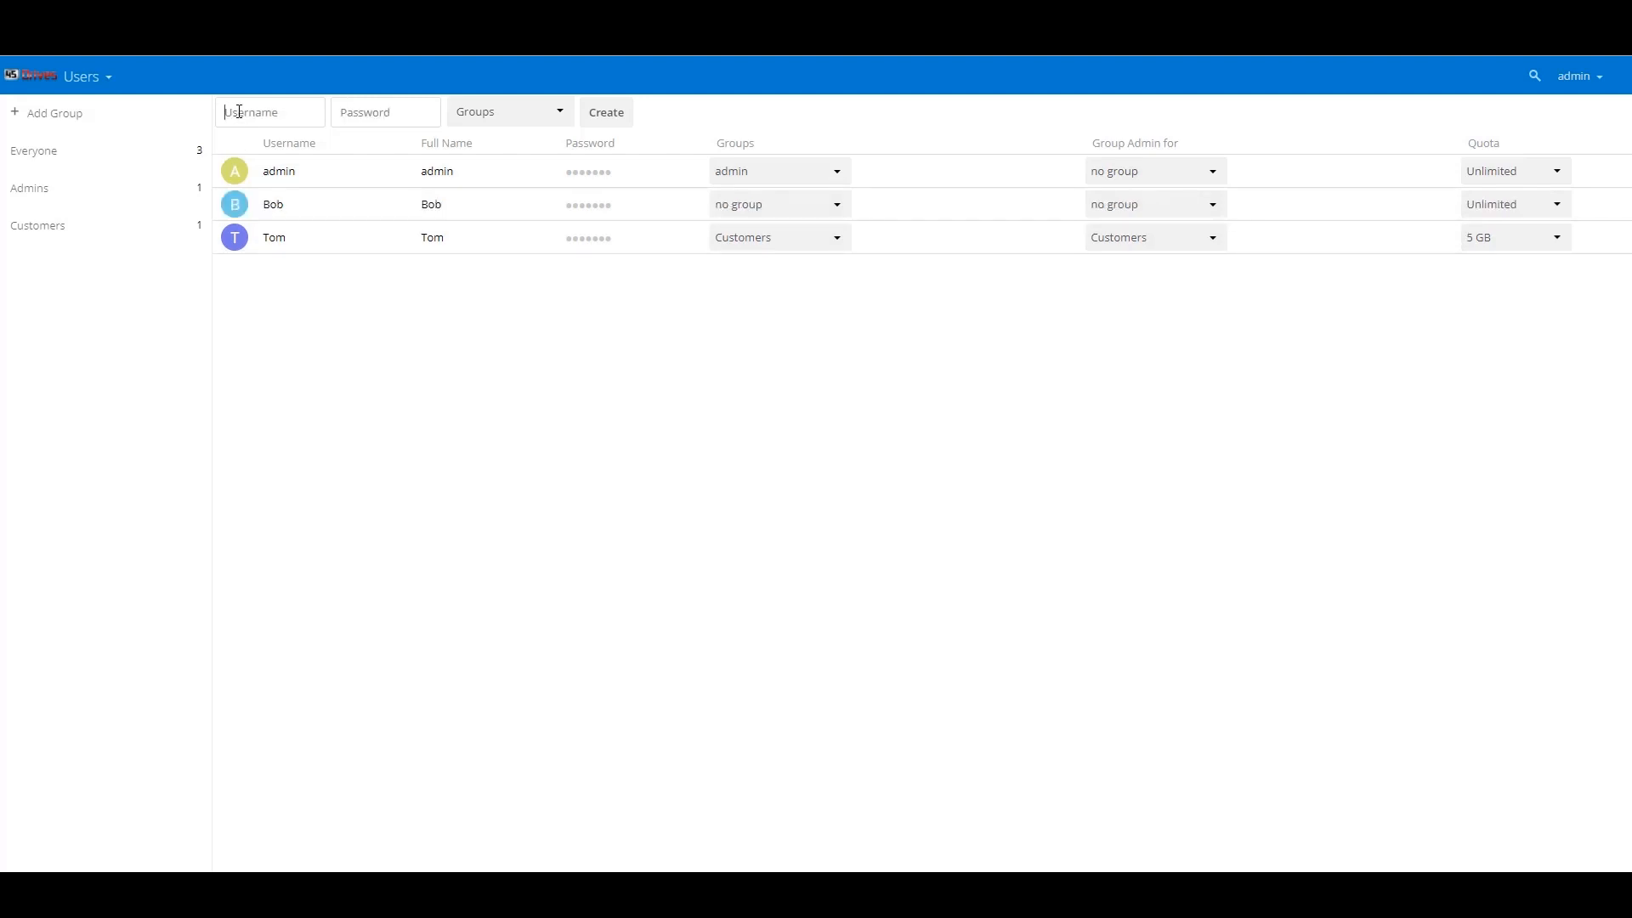
- Add the new user to a new 'Remote Editors' group and set their quota to 10 GB
{"action": "left_click", "coordinate": [722, 216]}
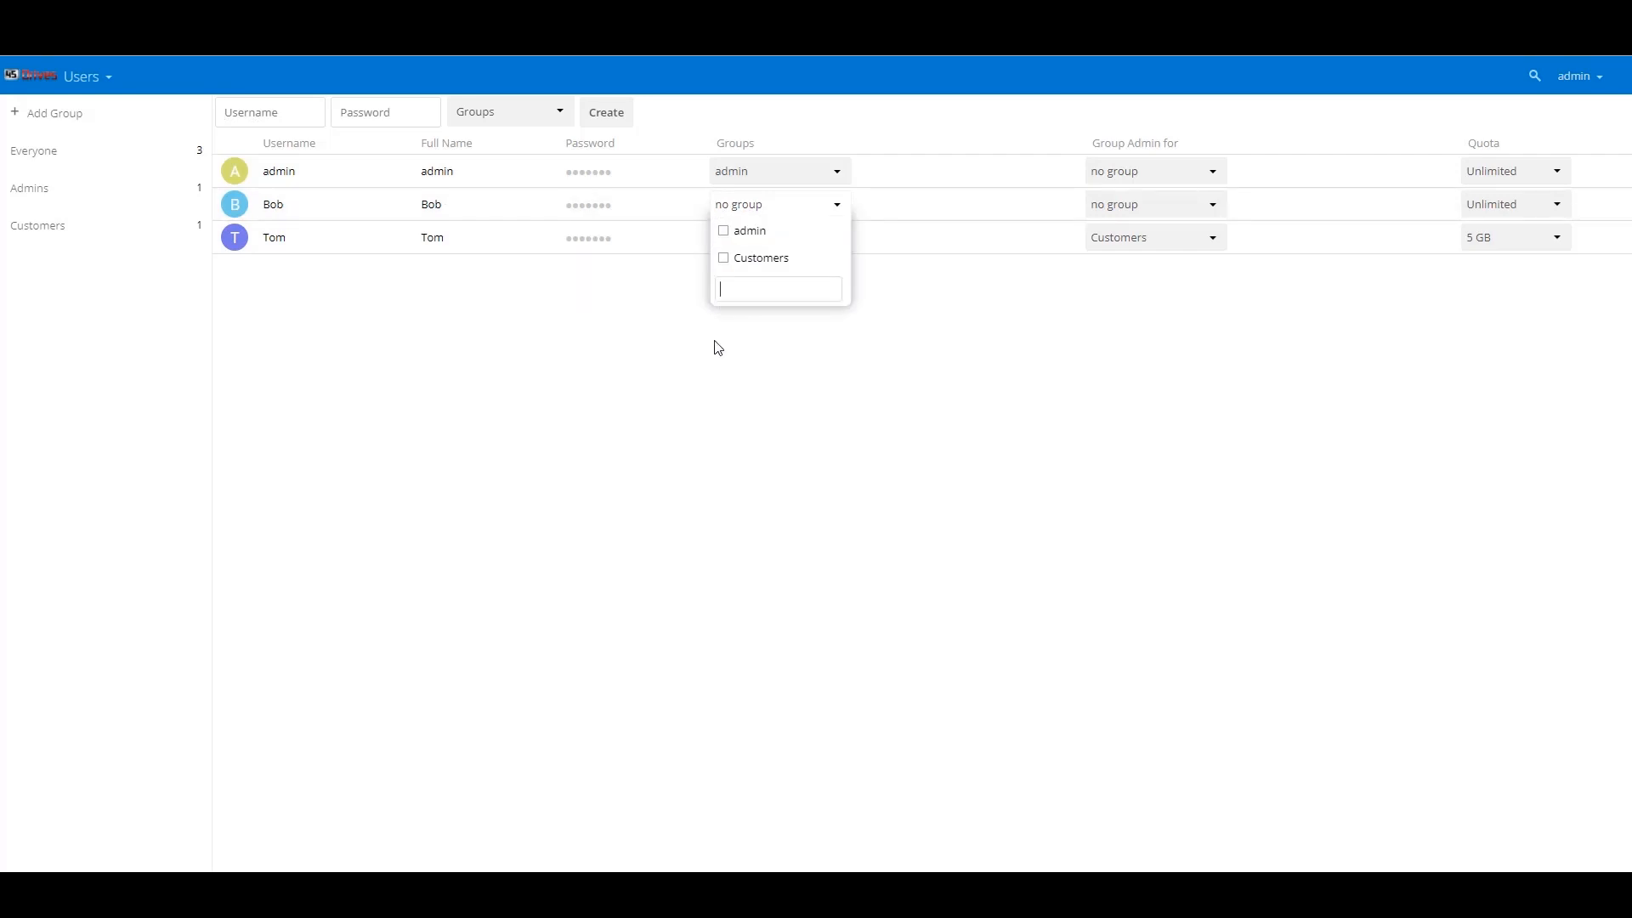
{"action": "type", "text": "Remote Eidtore"}
{"action": "key", "text": "BackSpace"}
{"action": "key", "text": "BackSpace"}
{"action": "key", "text": "BackSpace"}
{"action": "key", "text": "BackSpace"}
{"action": "key", "text": "BackSpace"}
{"action": "type", "text": "ditors"}
{"action": "key", "text": "Return"}
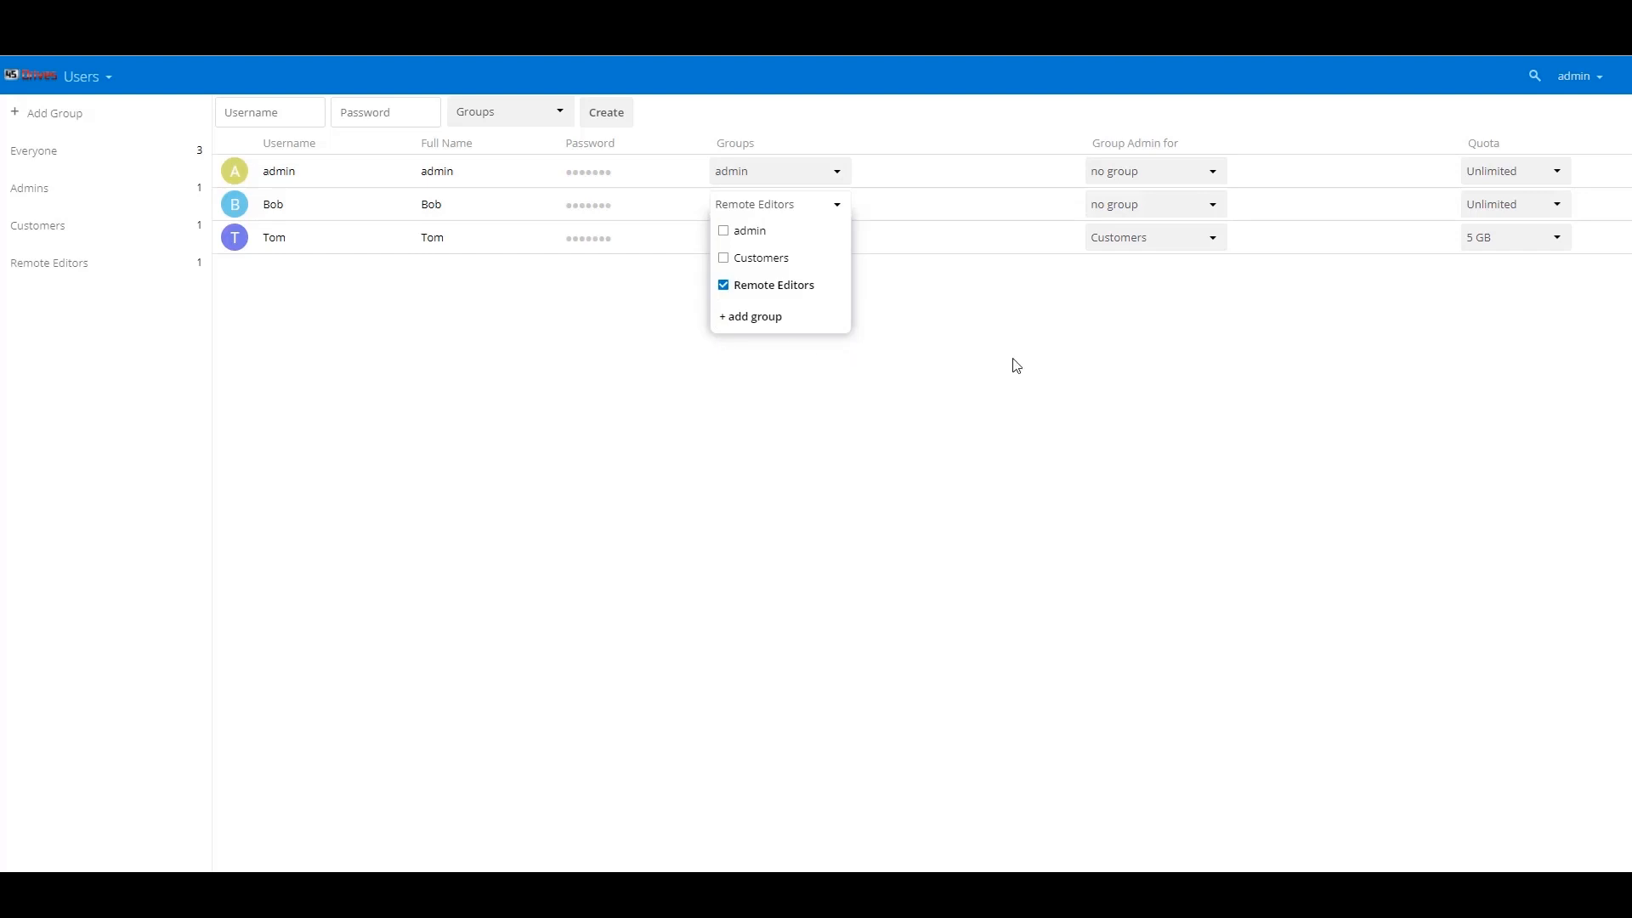
{"action": "left_click", "coordinate": [1013, 364]}
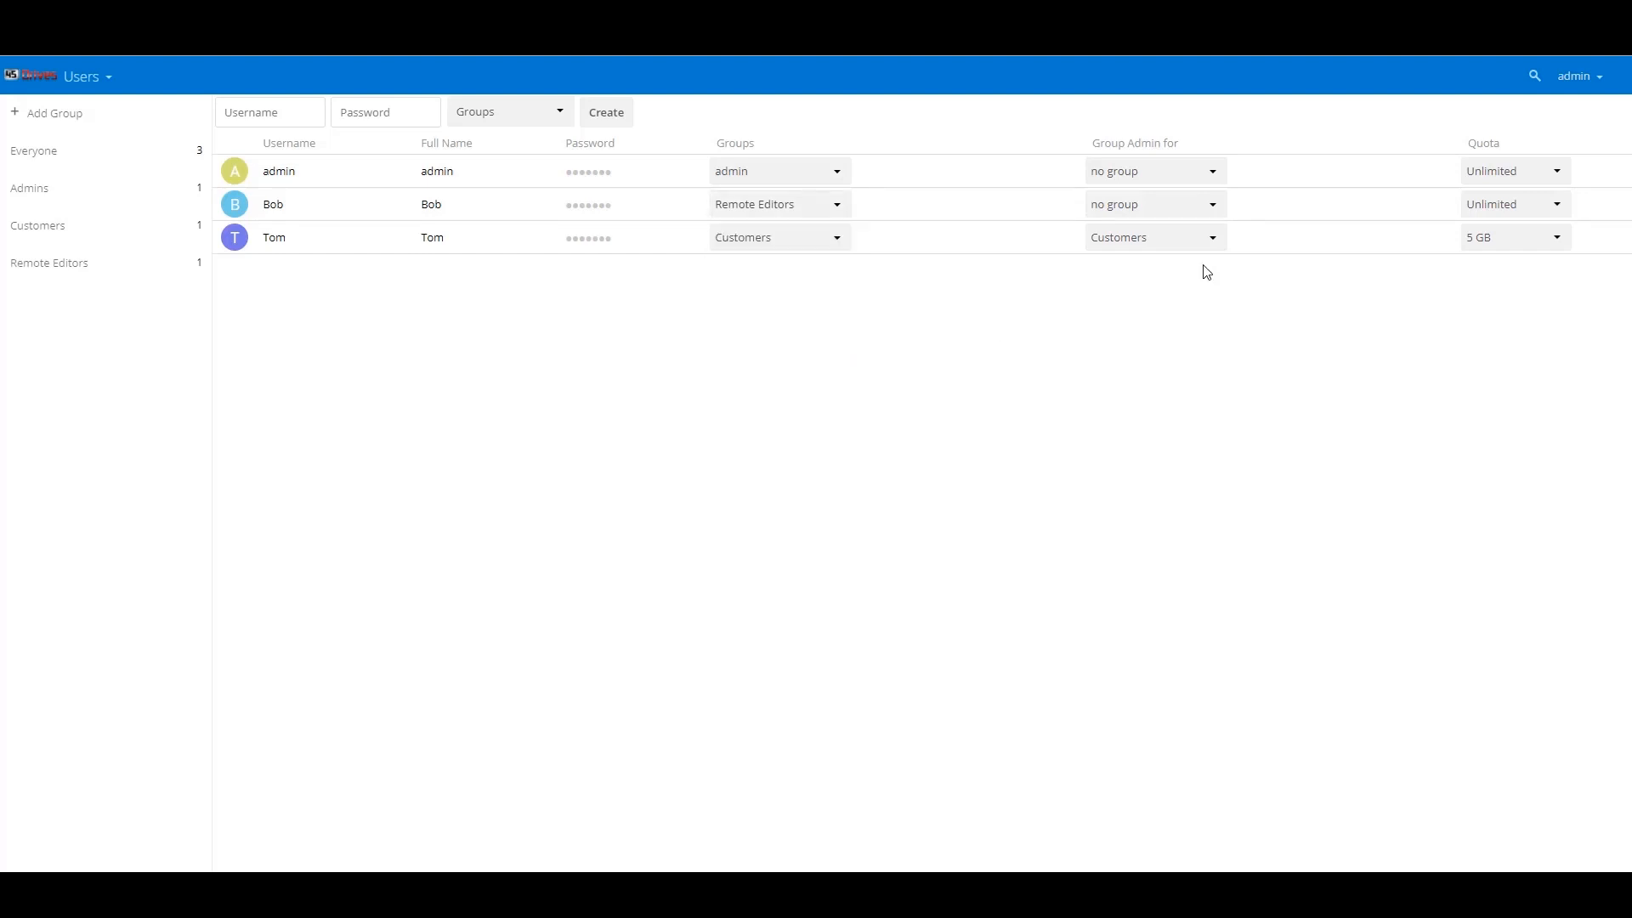
{"action": "left_click", "coordinate": [1463, 207]}
{"action": "left_click", "coordinate": [1487, 292]}
- Switch from Users to the Activity app and scroll through recent shares and downloads
{"action": "left_click", "coordinate": [75, 76]}
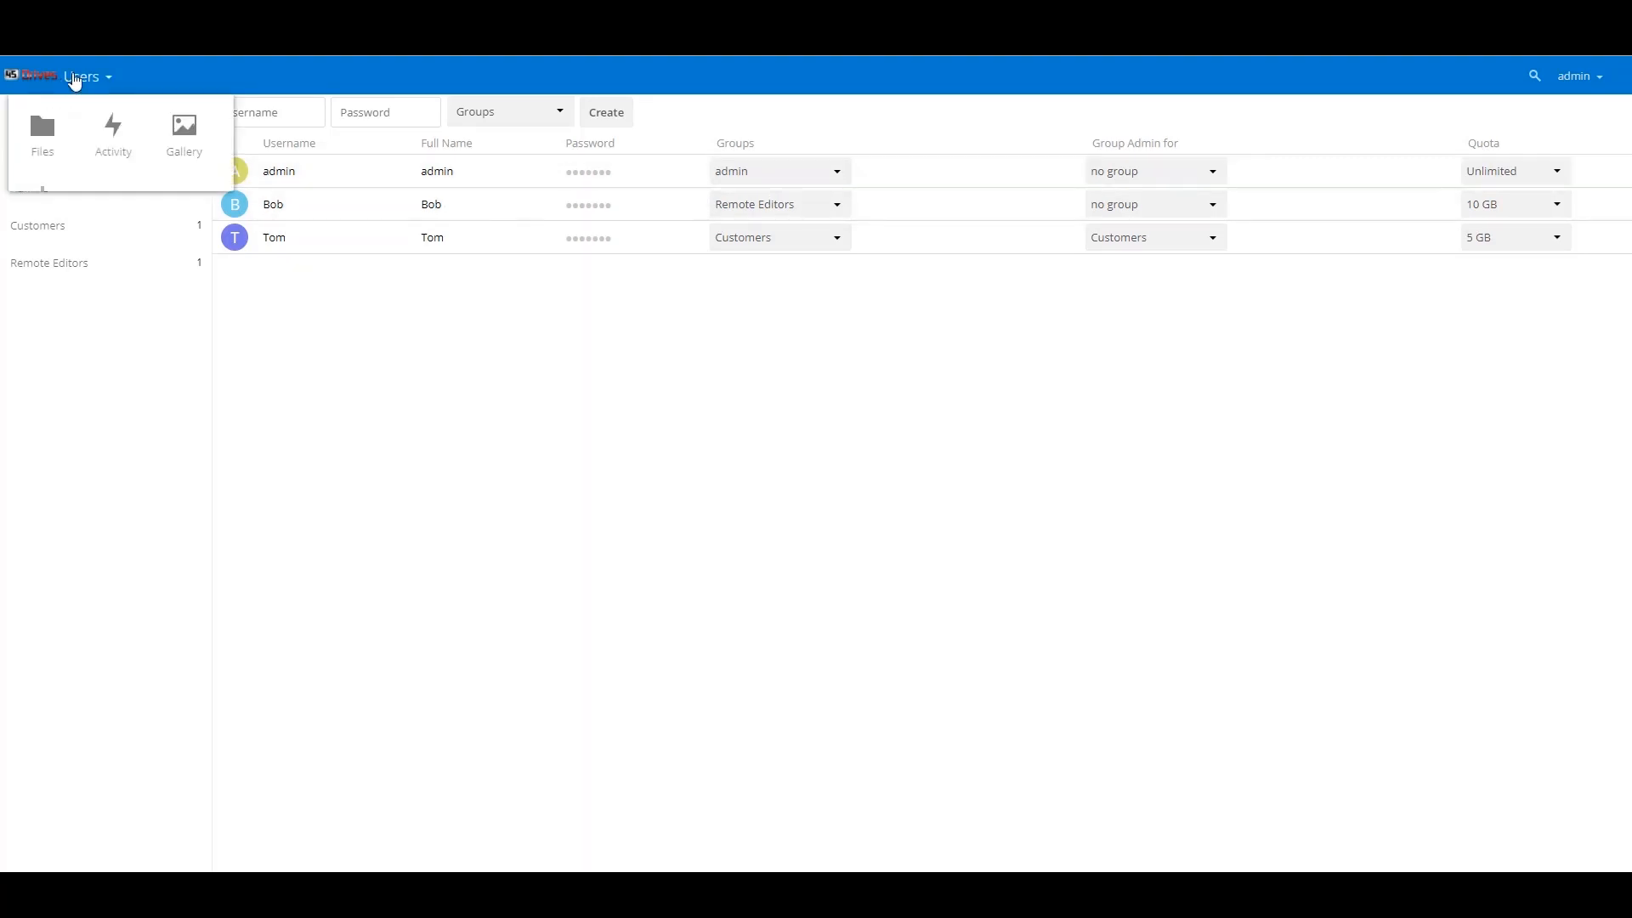
{"action": "left_click", "coordinate": [110, 158]}
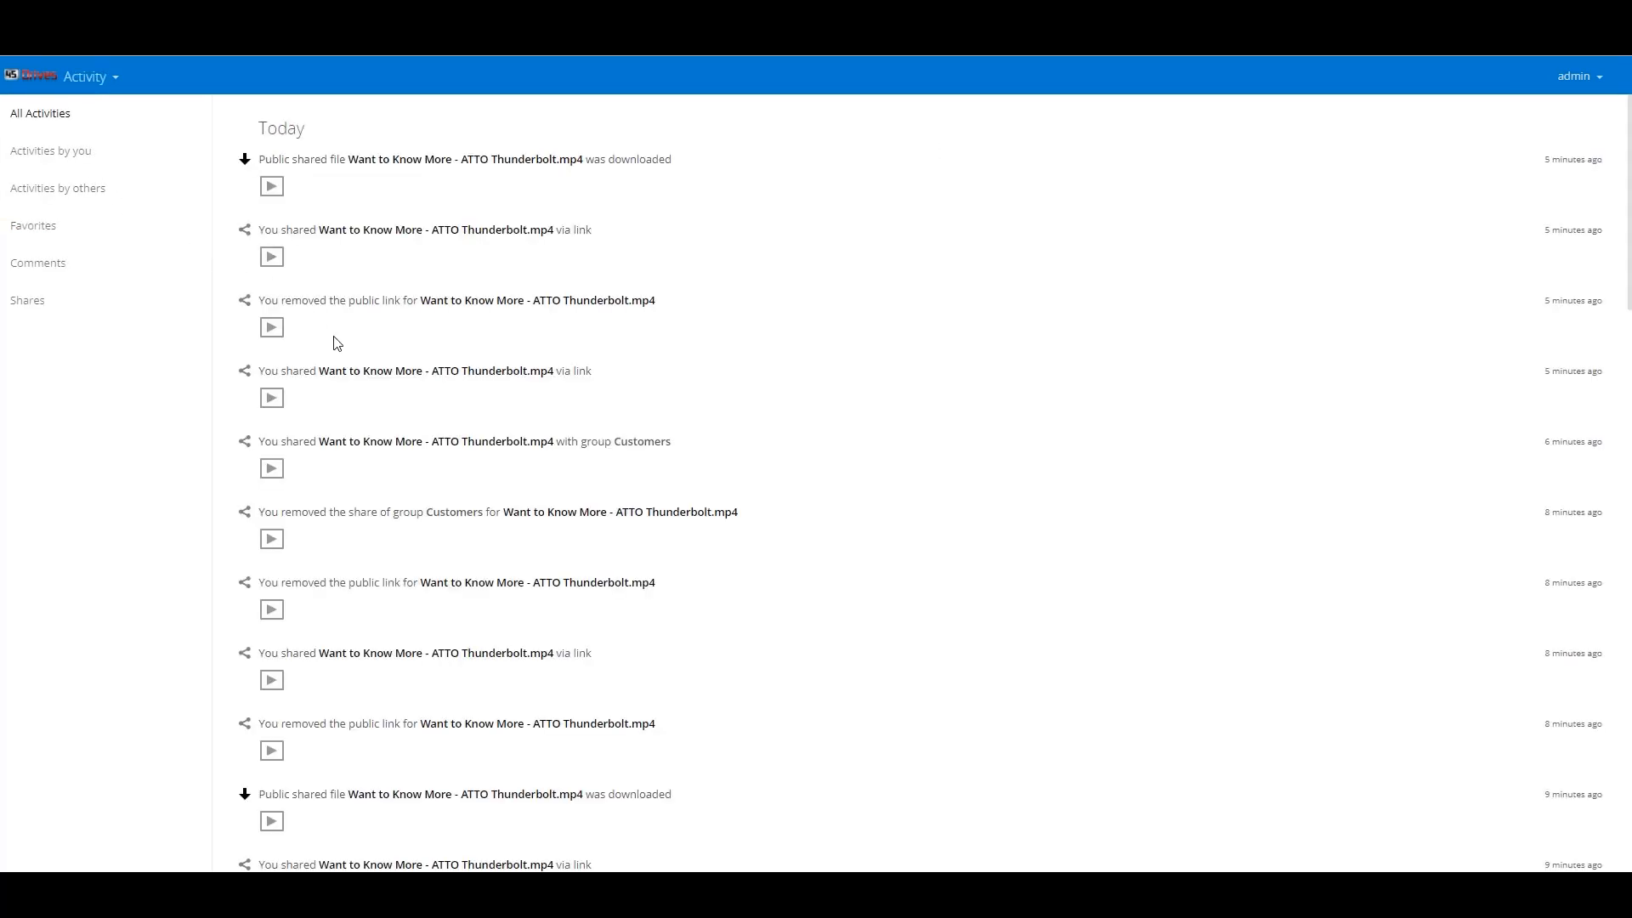
{"action": "scroll", "coordinate": [331, 340], "scroll_direction": "down", "scroll_amount": 10}
{"action": "scroll", "coordinate": [337, 342], "scroll_direction": "down", "scroll_amount": 10}
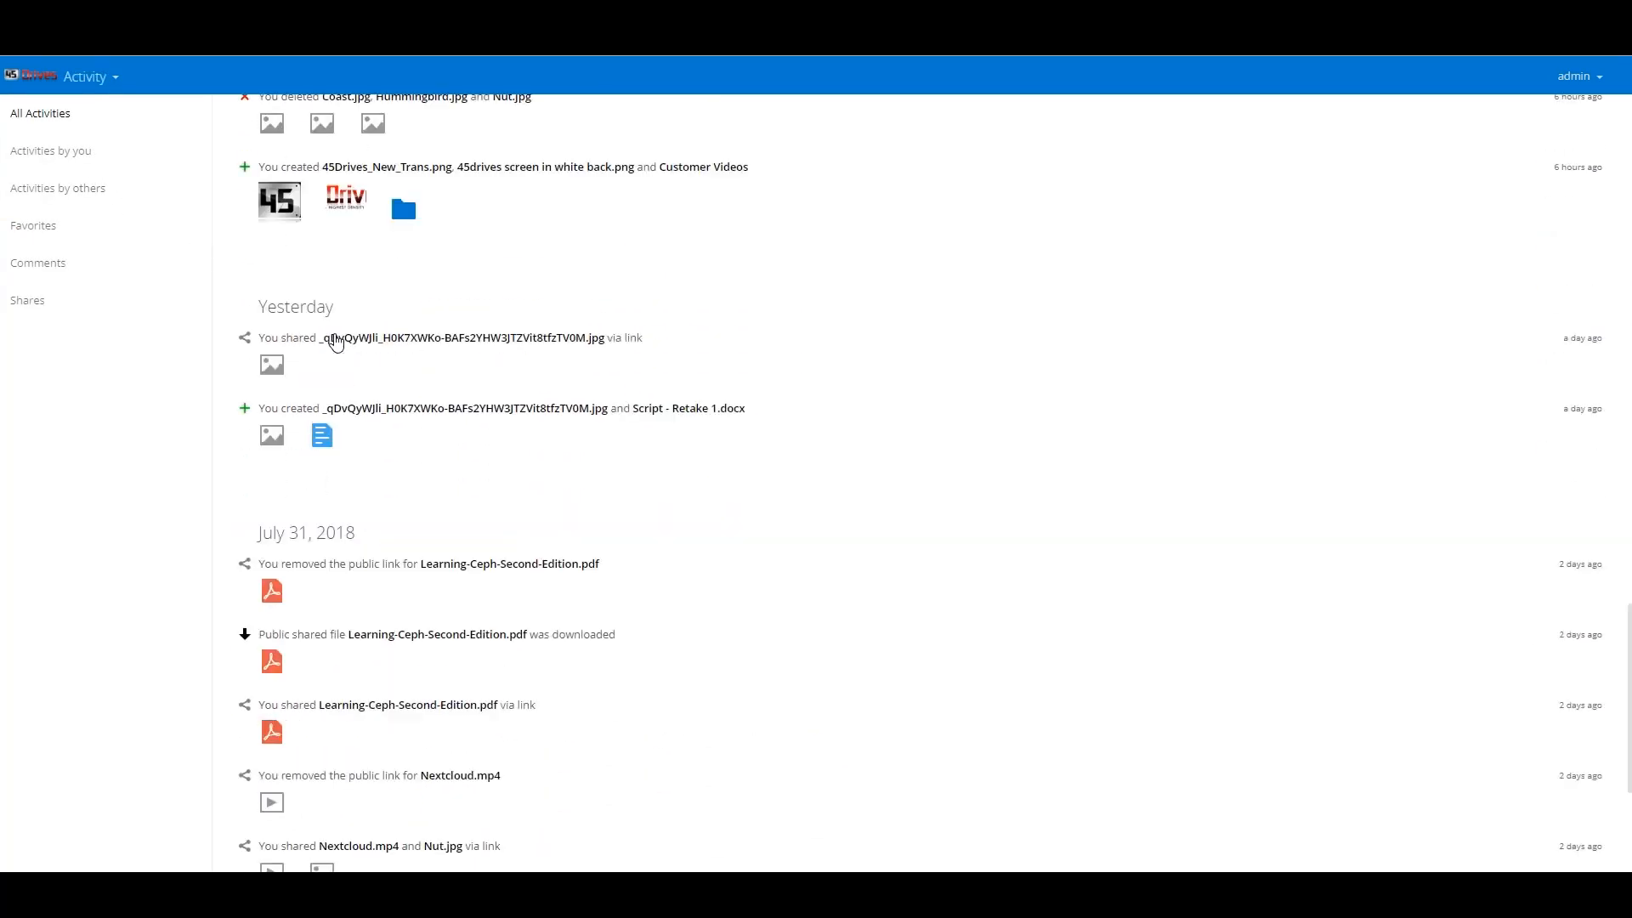
{"action": "scroll", "coordinate": [336, 342], "scroll_direction": "down", "scroll_amount": 6}
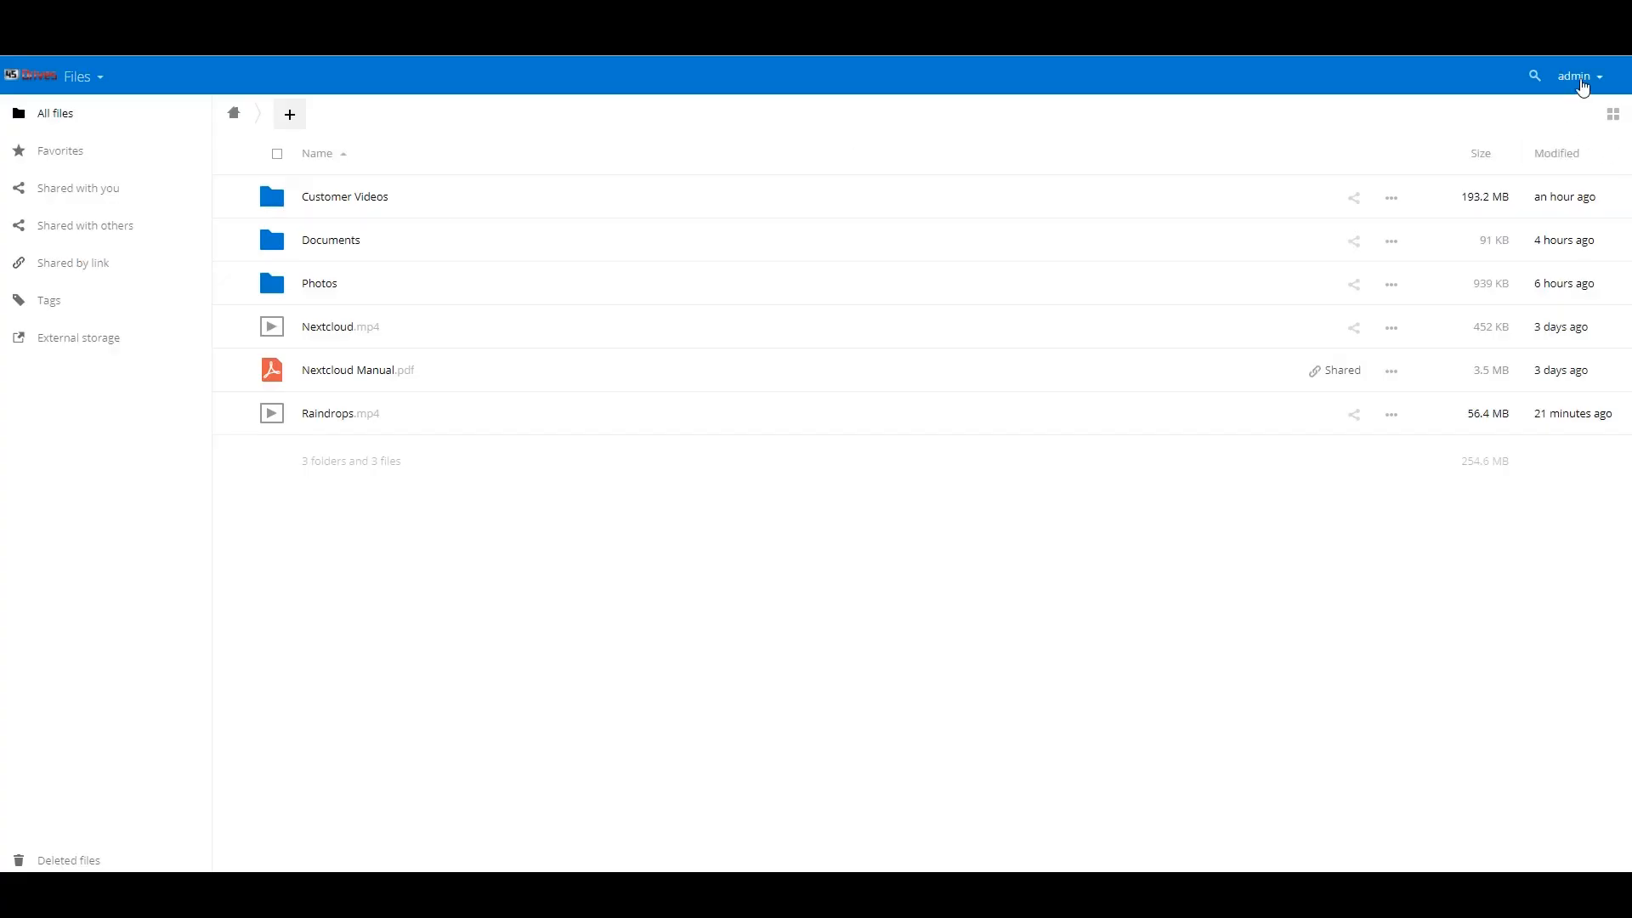
- Go to Admin settings, open Server info, and scroll through load, users, storage and PHP details
{"action": "left_click", "coordinate": [1581, 80]}
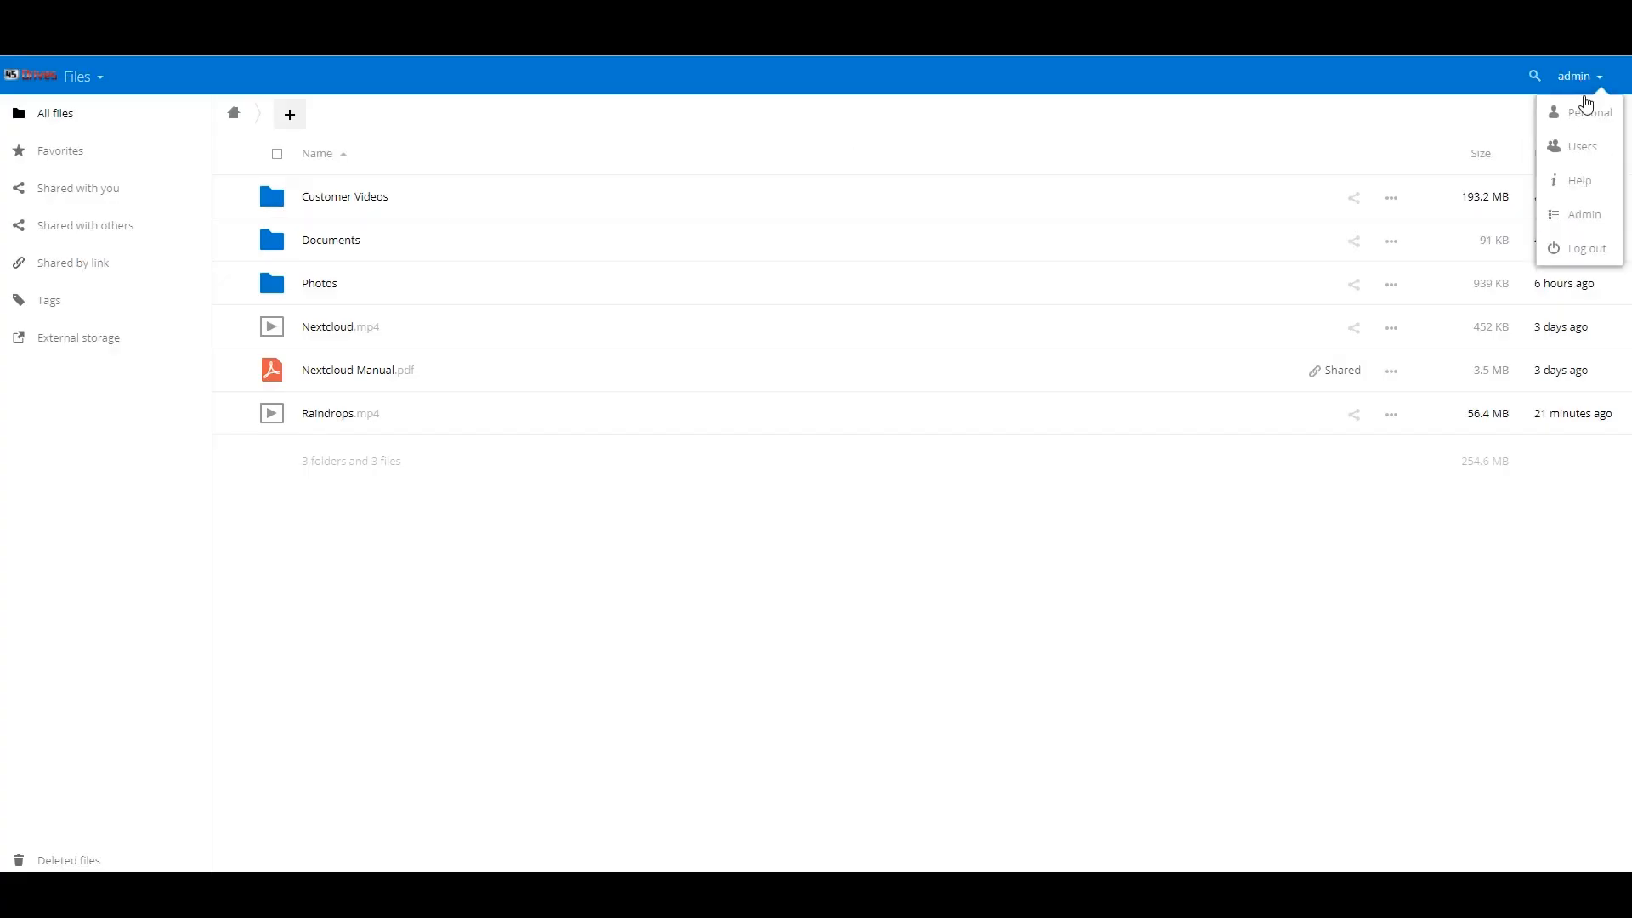
{"action": "left_click", "coordinate": [1586, 216]}
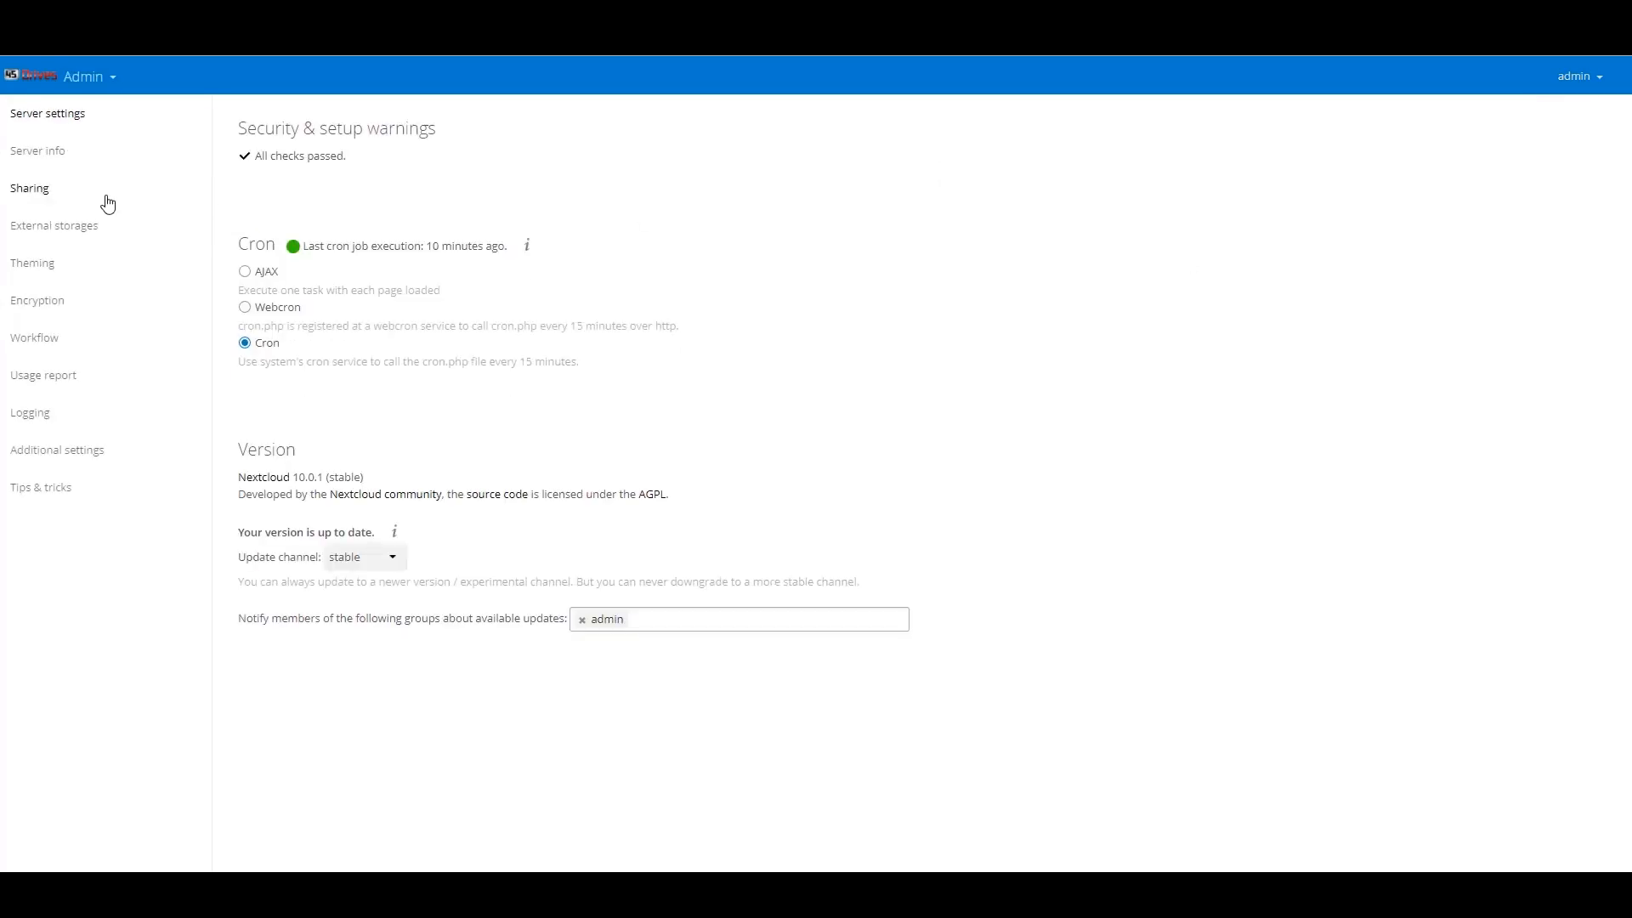
{"action": "left_click", "coordinate": [60, 166]}
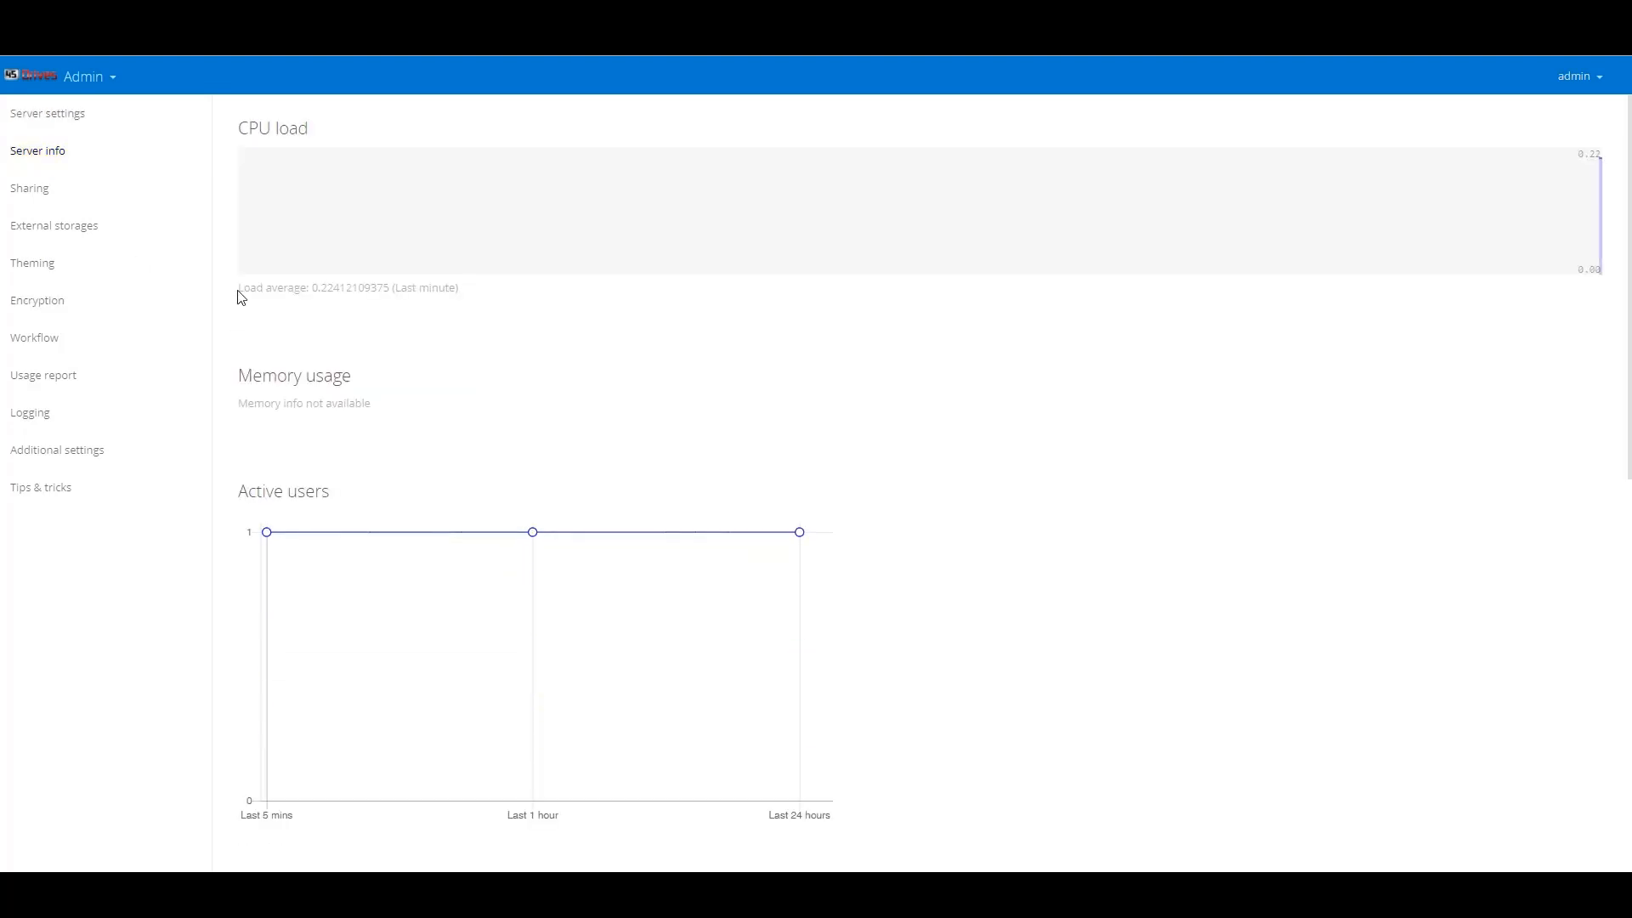
{"action": "scroll", "coordinate": [240, 295], "scroll_direction": "down", "scroll_amount": 2}
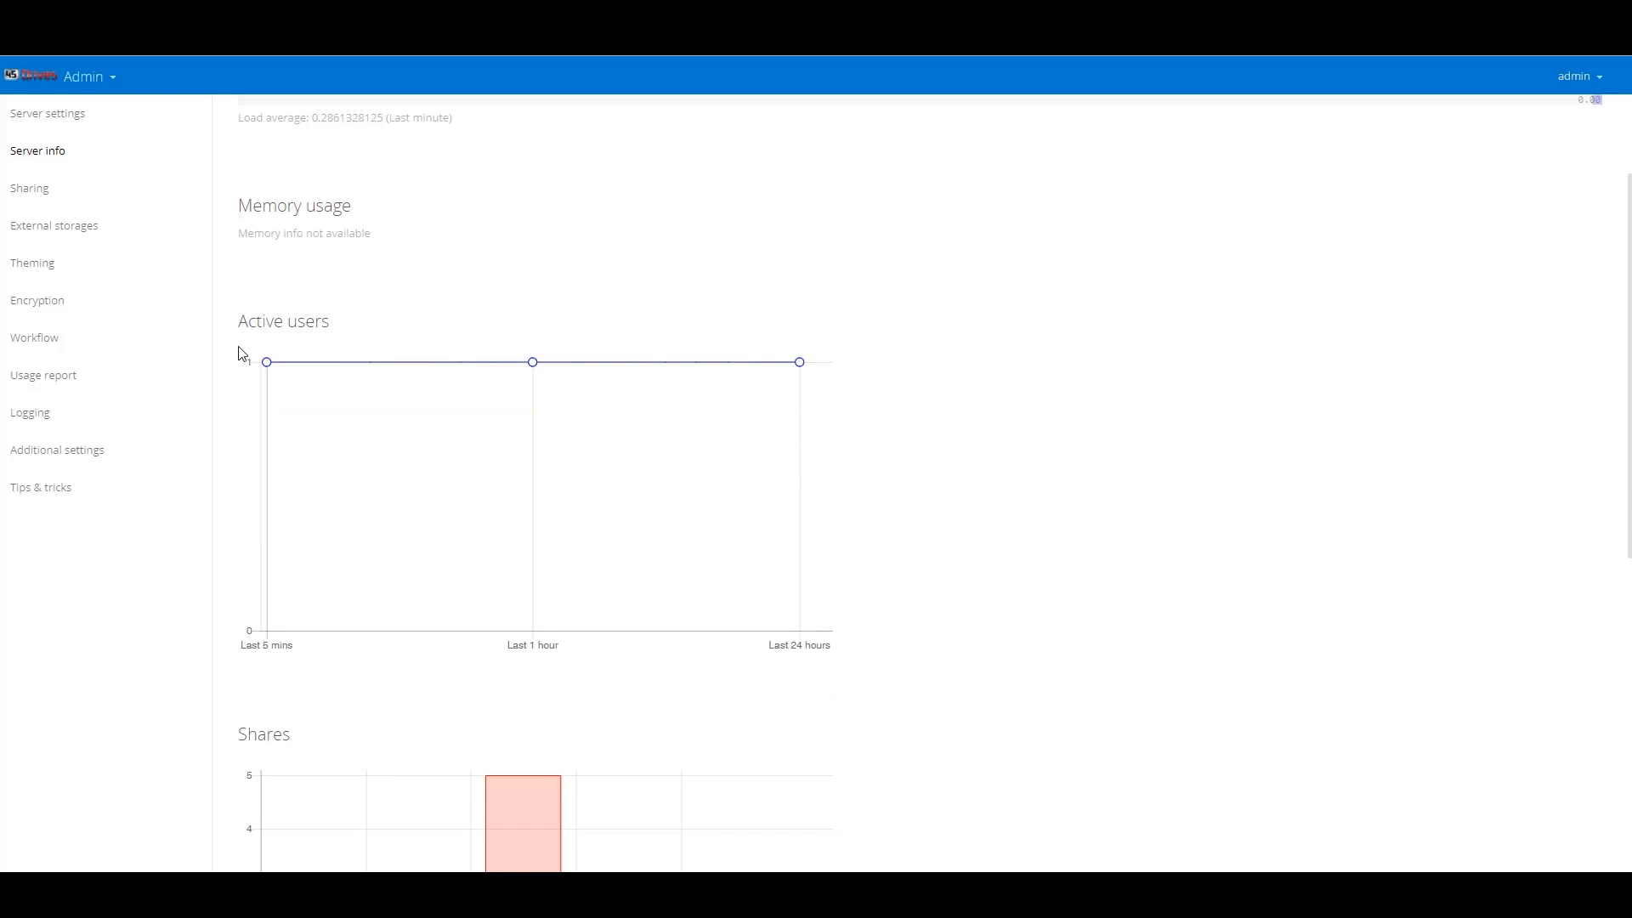
{"action": "scroll", "coordinate": [241, 352], "scroll_direction": "down", "scroll_amount": 8}
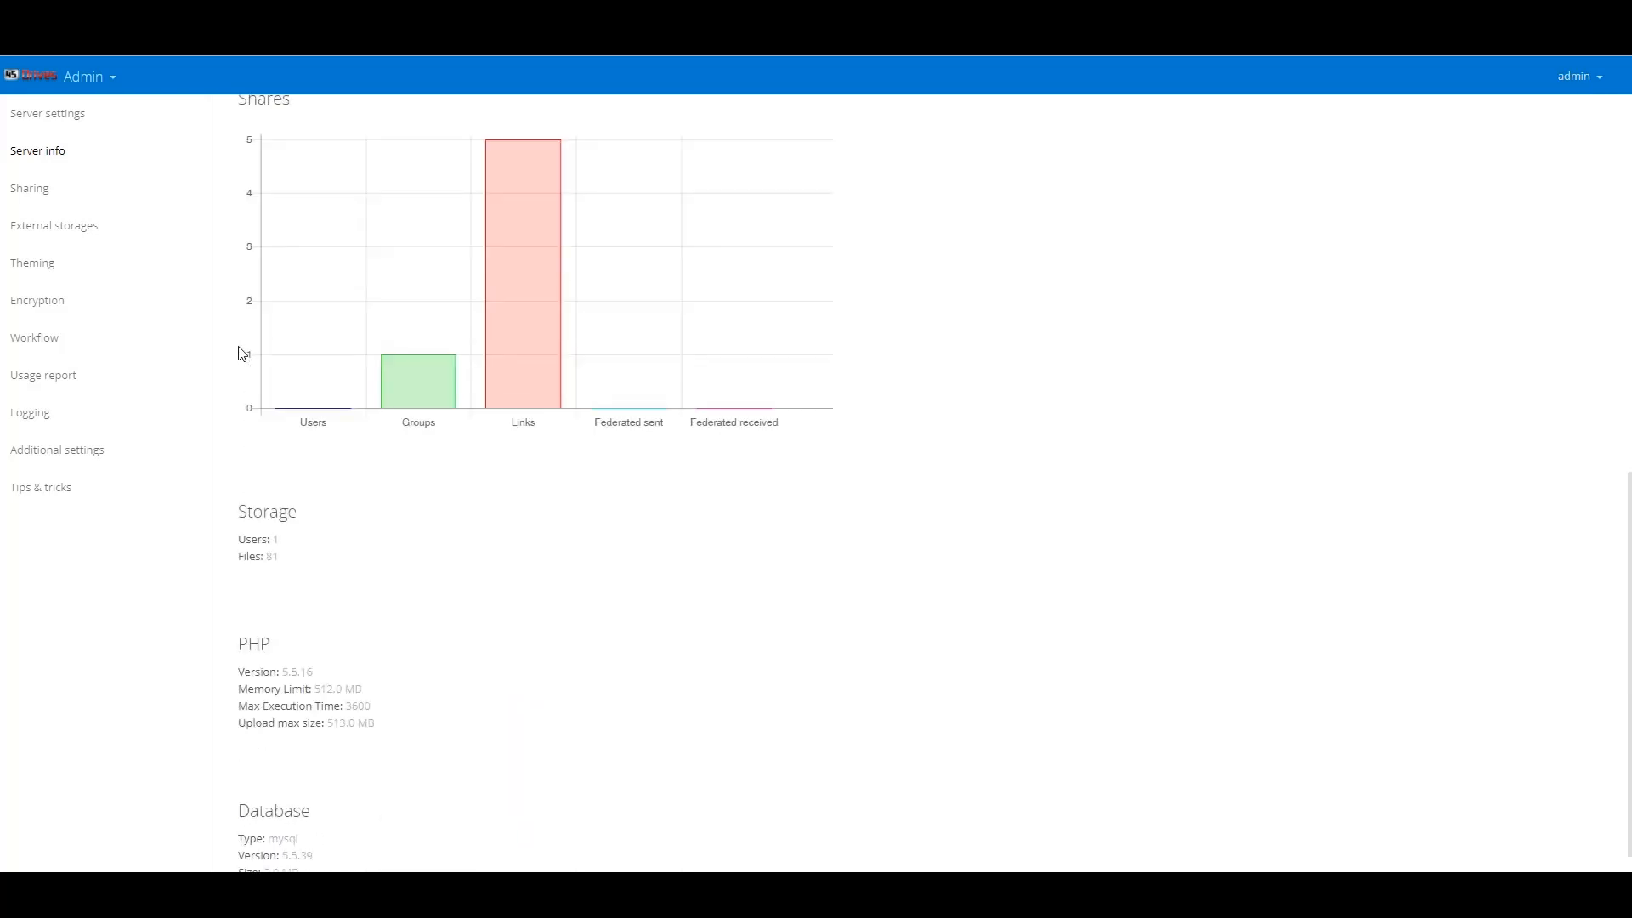
{"action": "scroll", "coordinate": [241, 353], "scroll_direction": "down", "scroll_amount": 1}
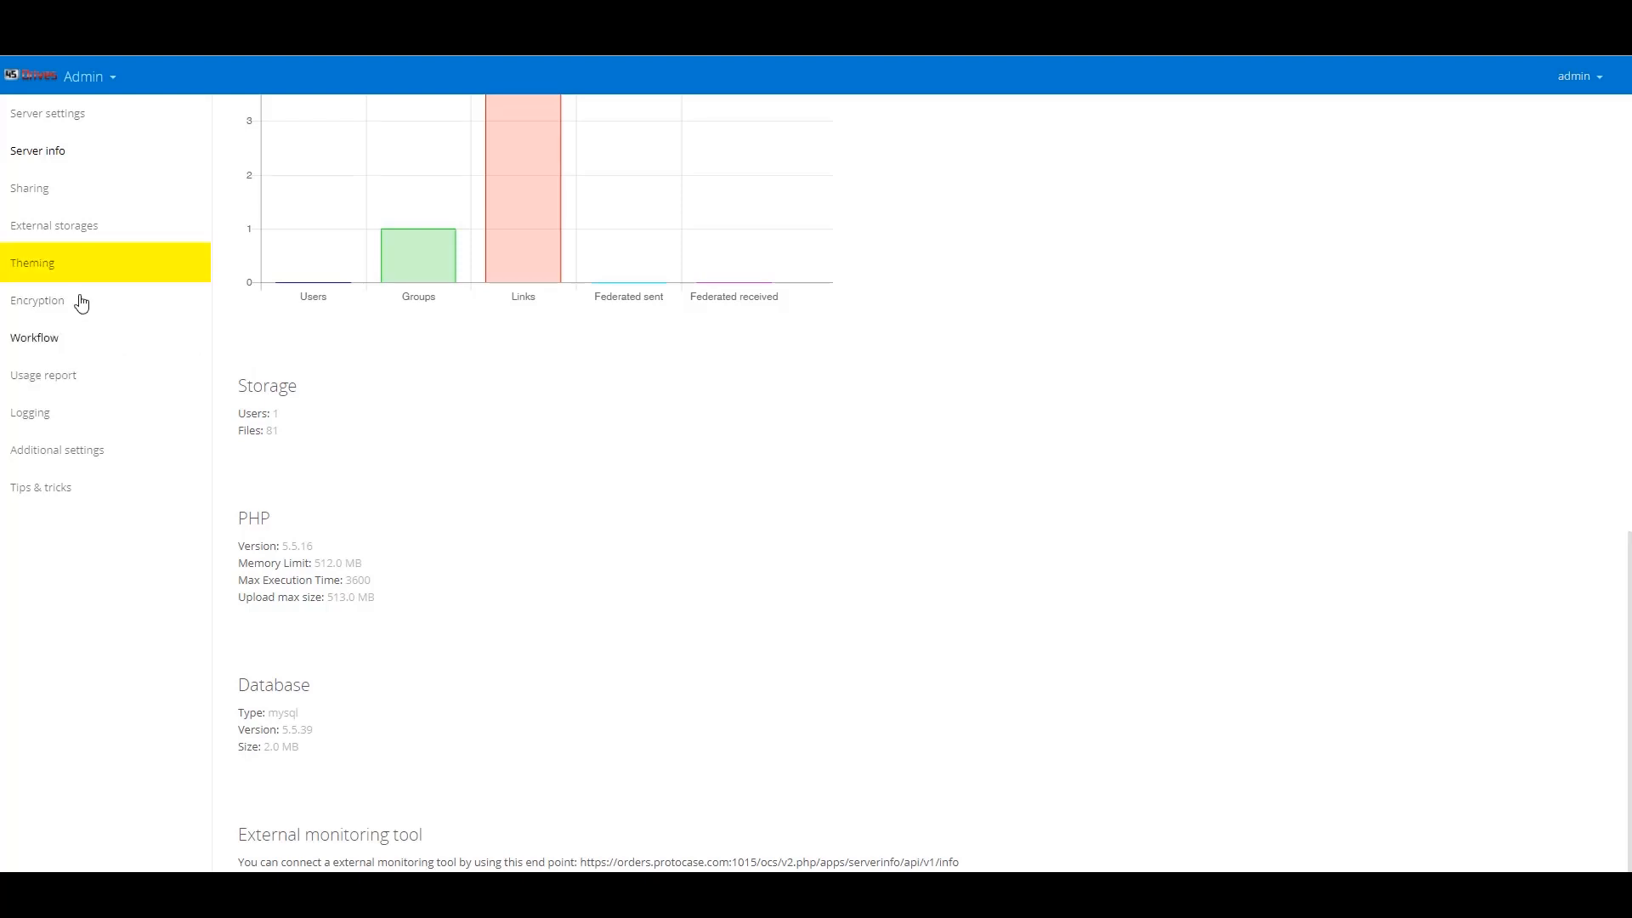
- In Theming settings, set the theme colour to red C92044
{"action": "left_click", "coordinate": [49, 282]}
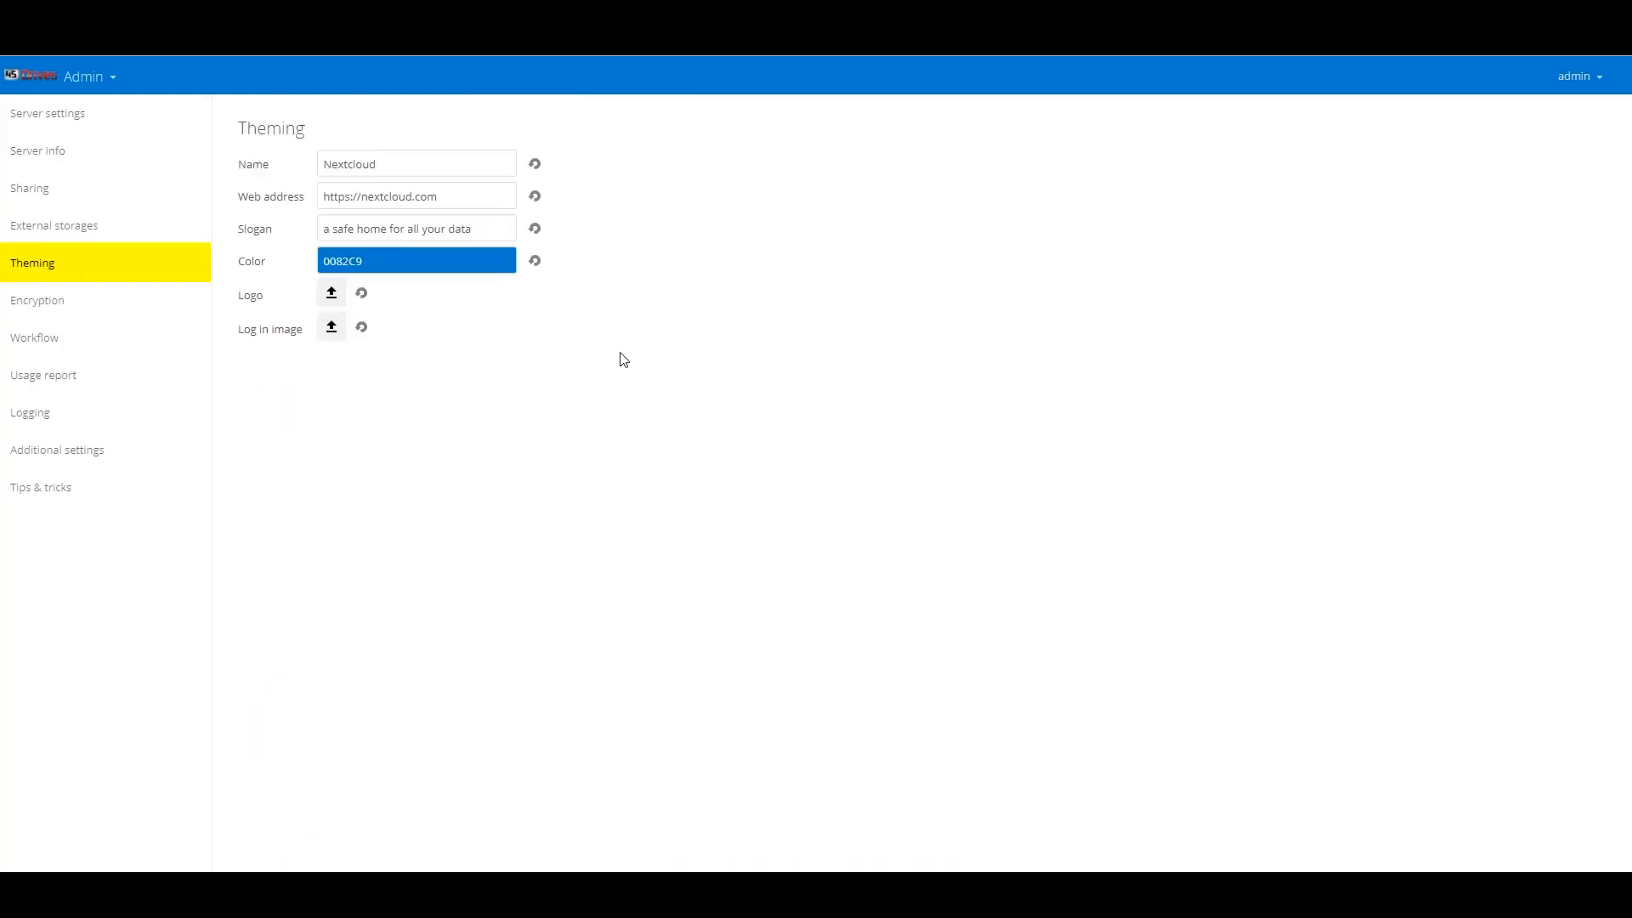
{"action": "left_click", "coordinate": [453, 264]}
{"action": "left_click", "coordinate": [483, 300]}
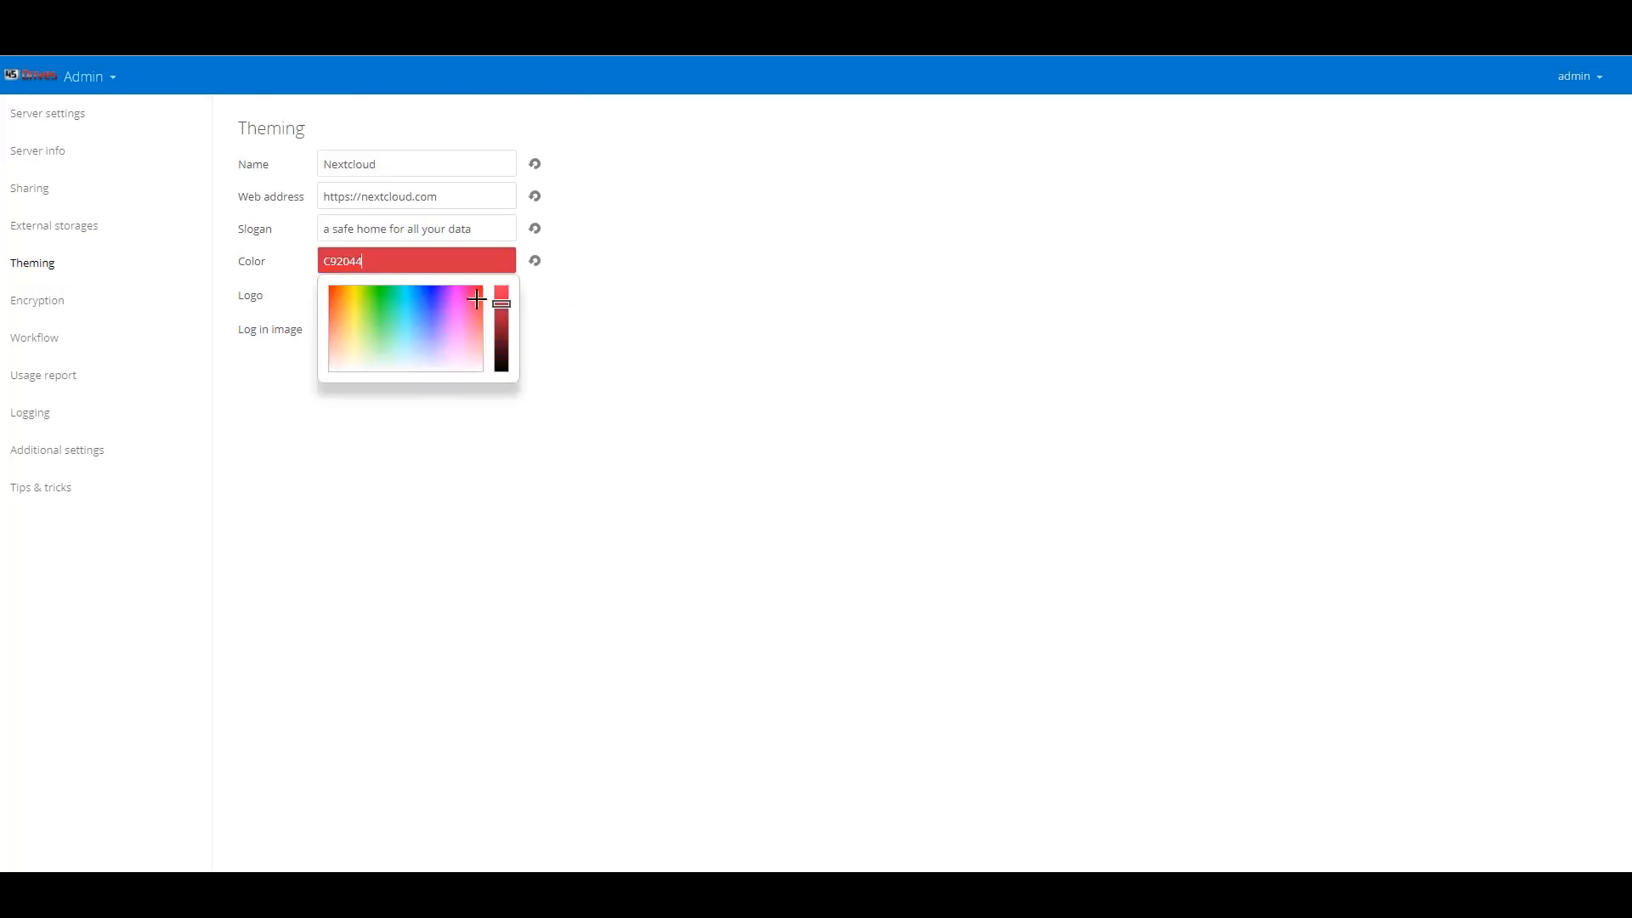
{"action": "left_click", "coordinate": [641, 311]}
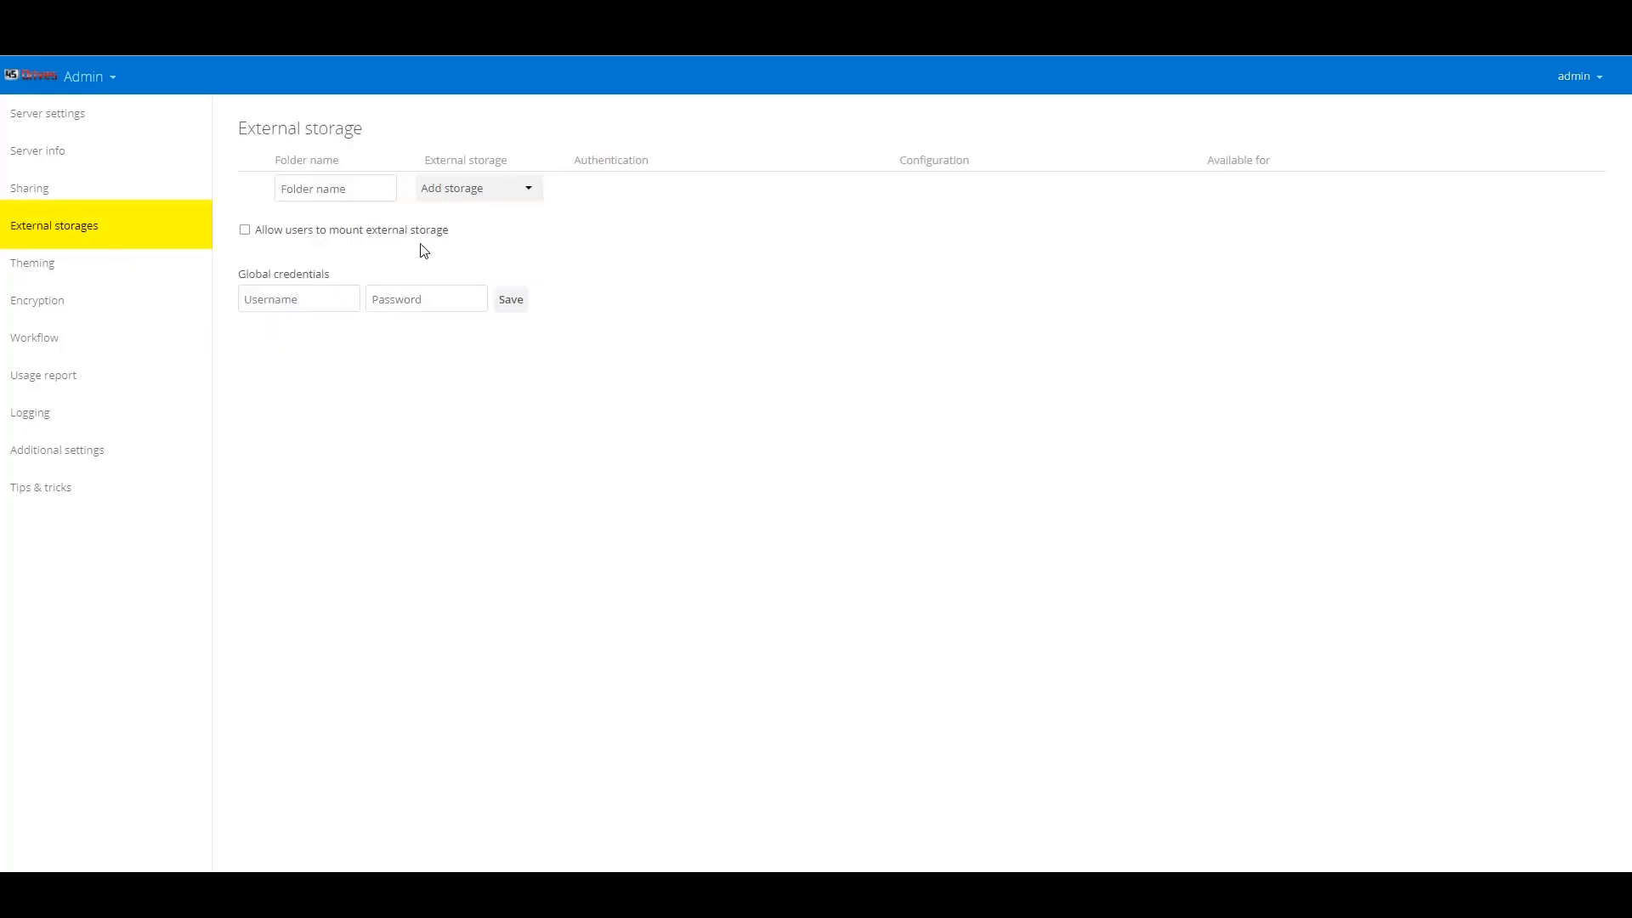
- Open the Add storage dropdown in External storages to list the available storage types
{"action": "left_click", "coordinate": [461, 193]}
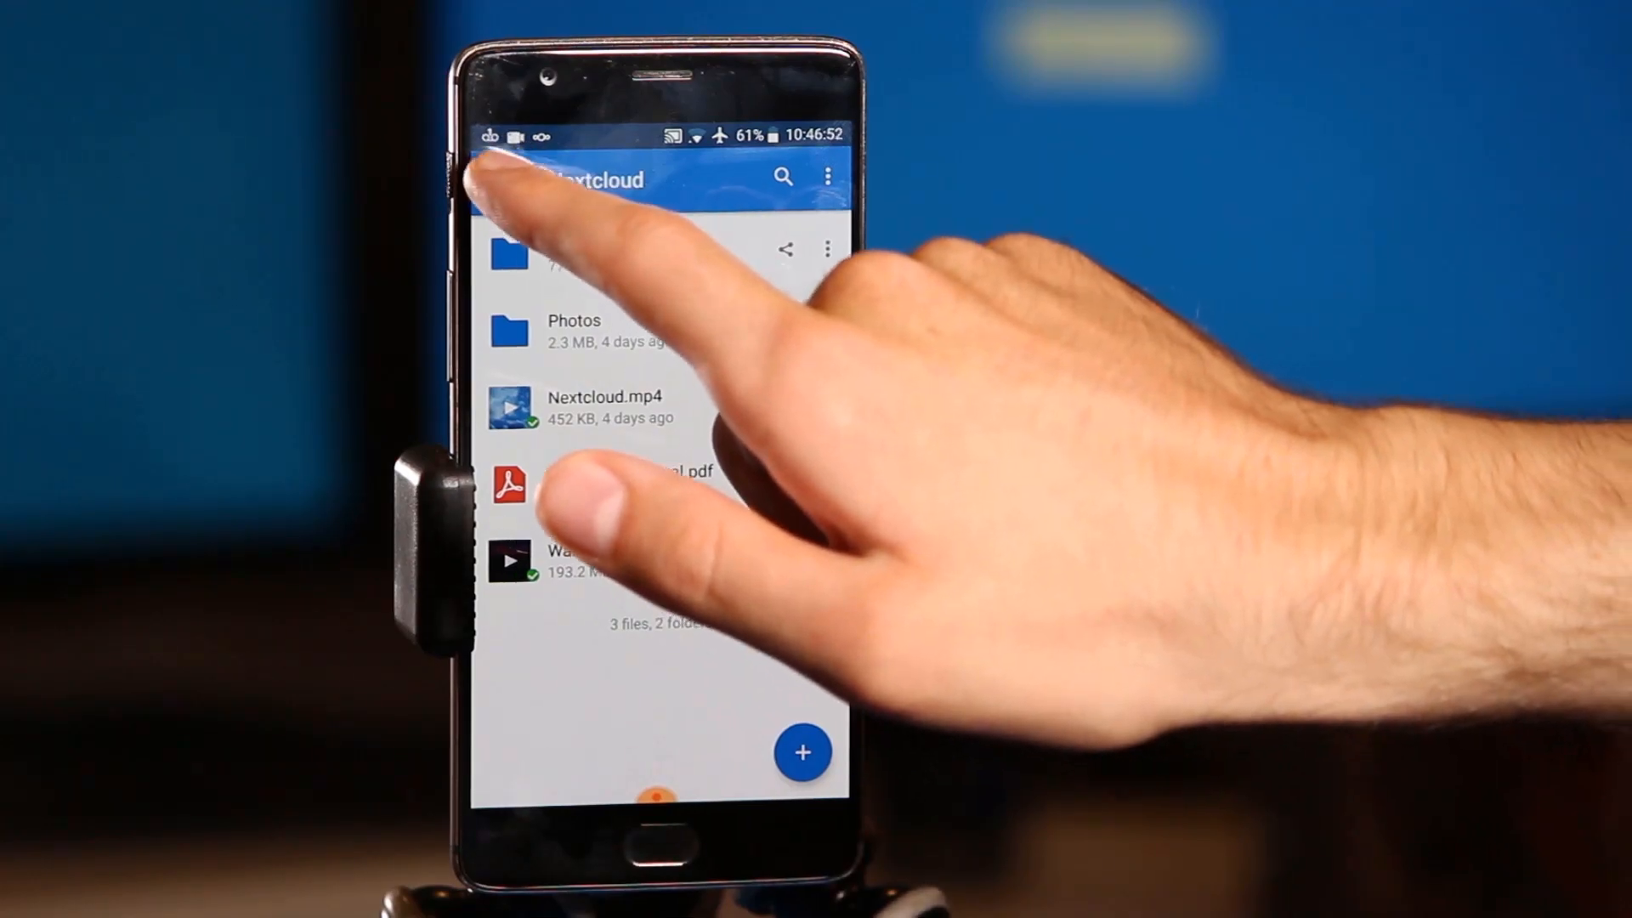
{"action": "left_click", "coordinate": [496, 180]}
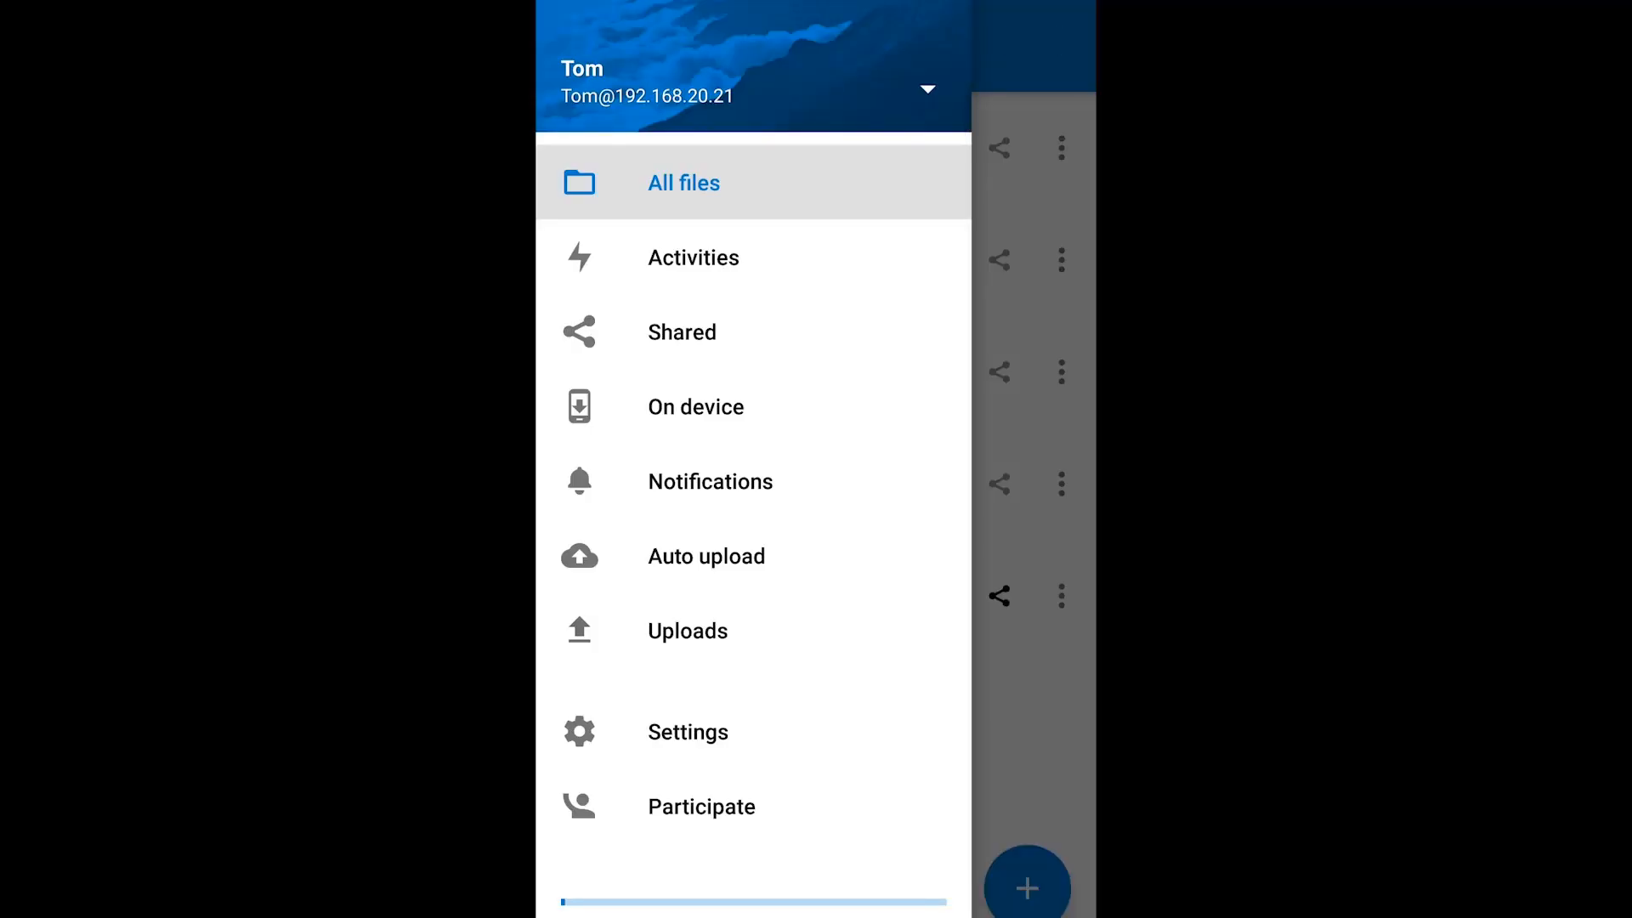
{"action": "left_click_drag", "start_coordinate": [901, 459], "coordinate": [594, 459]}
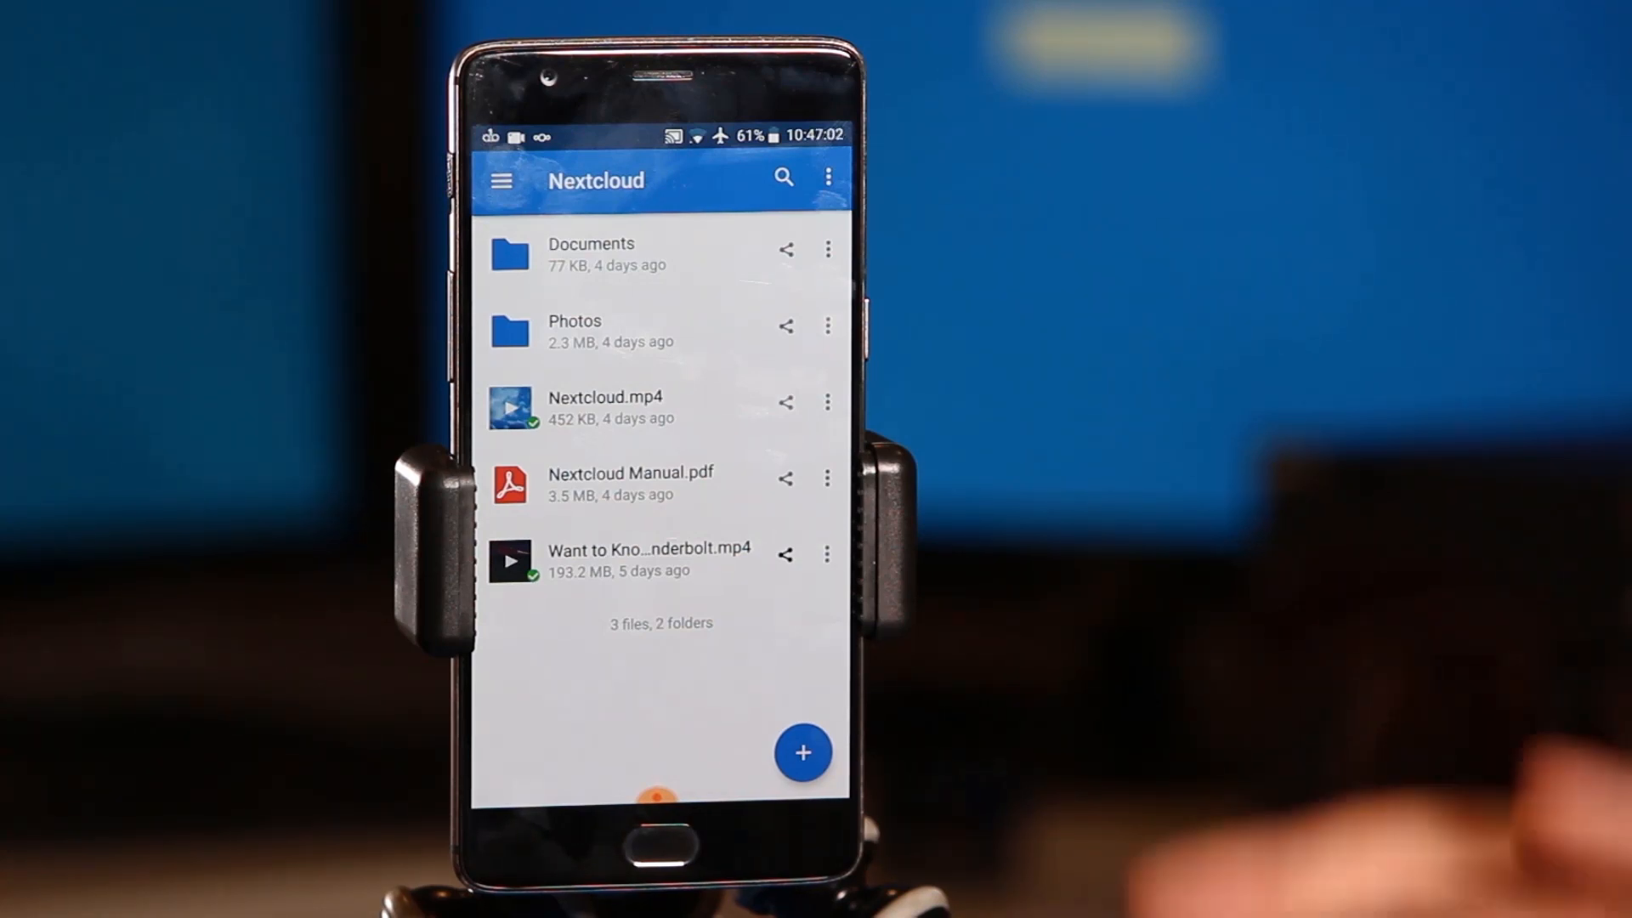
{"action": "left_click", "coordinate": [605, 552]}
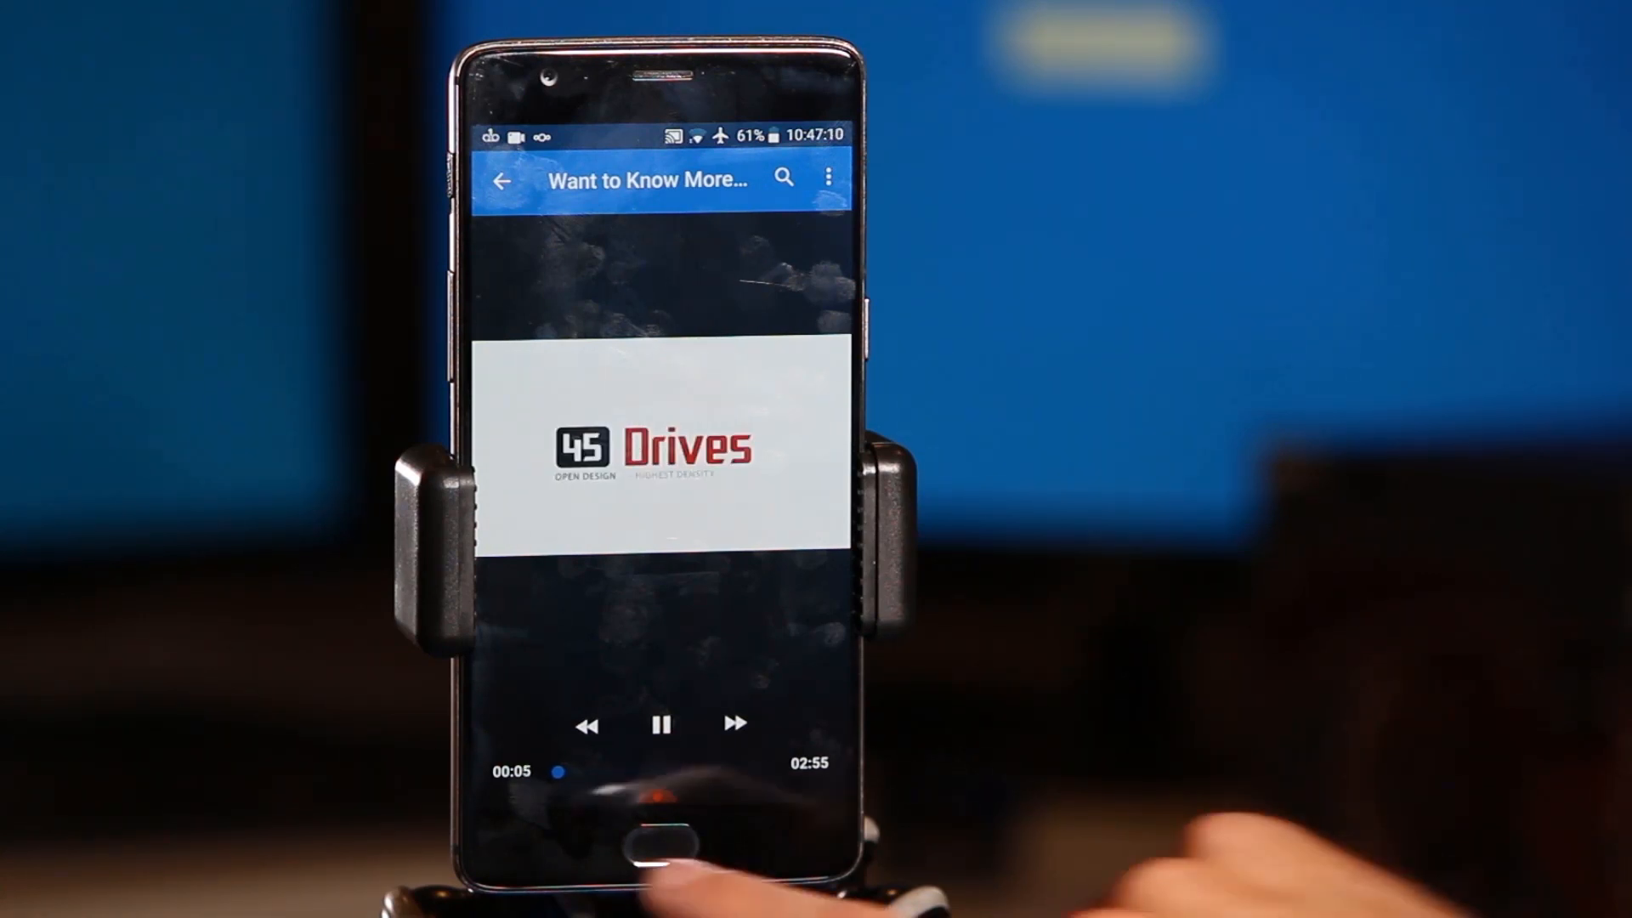
{"action": "left_click", "coordinate": [520, 845]}
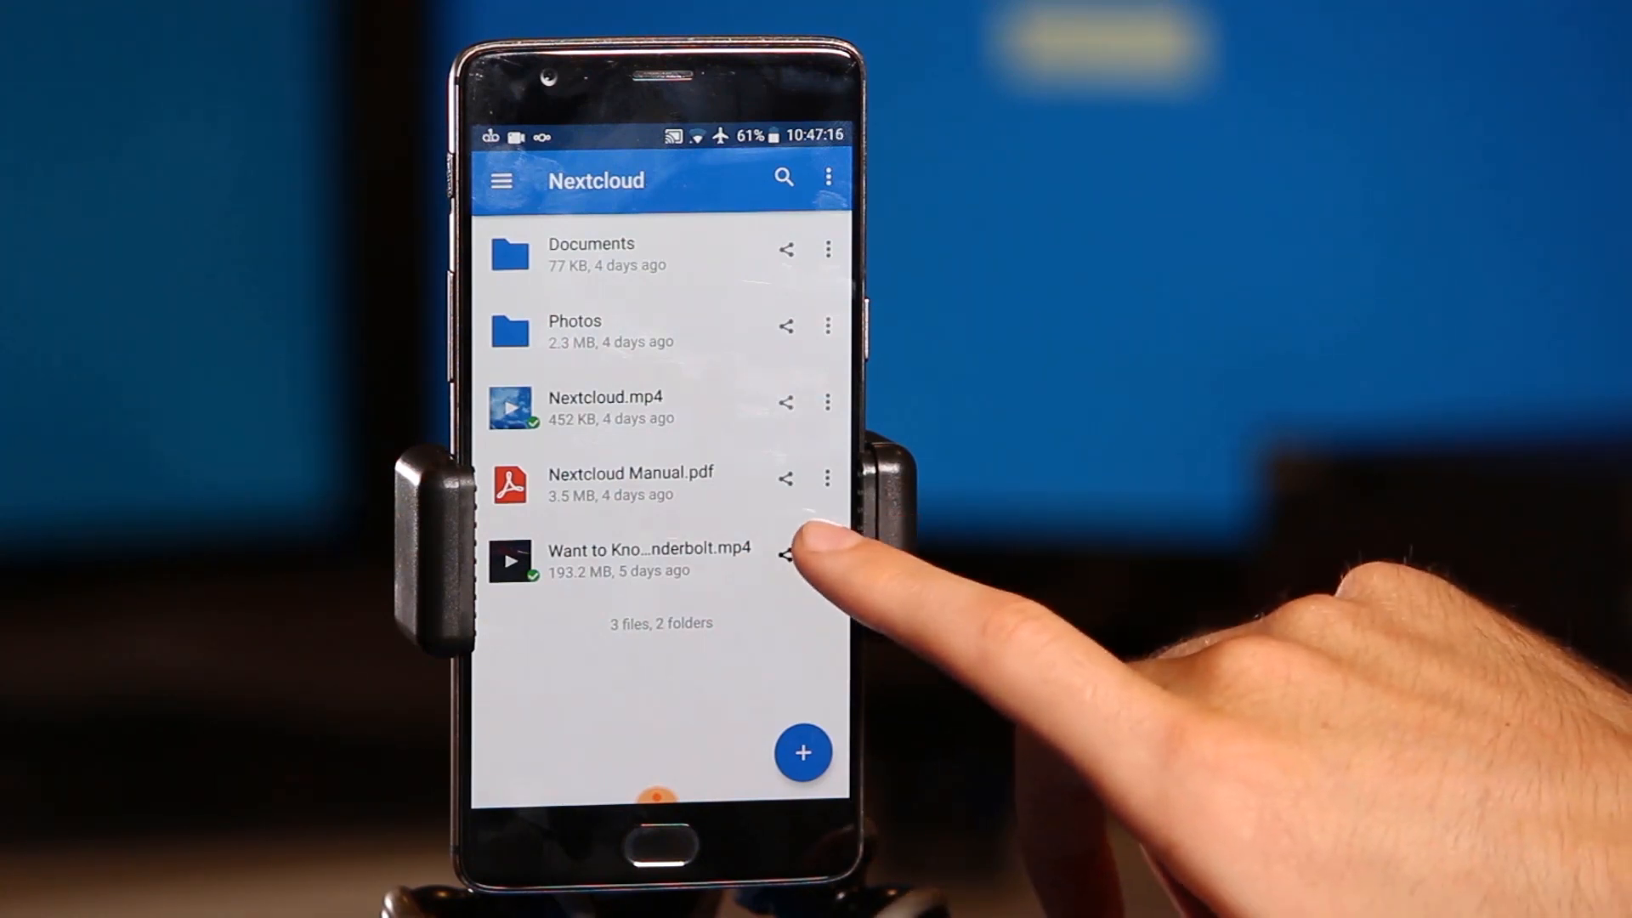
{"action": "left_click", "coordinate": [782, 551]}
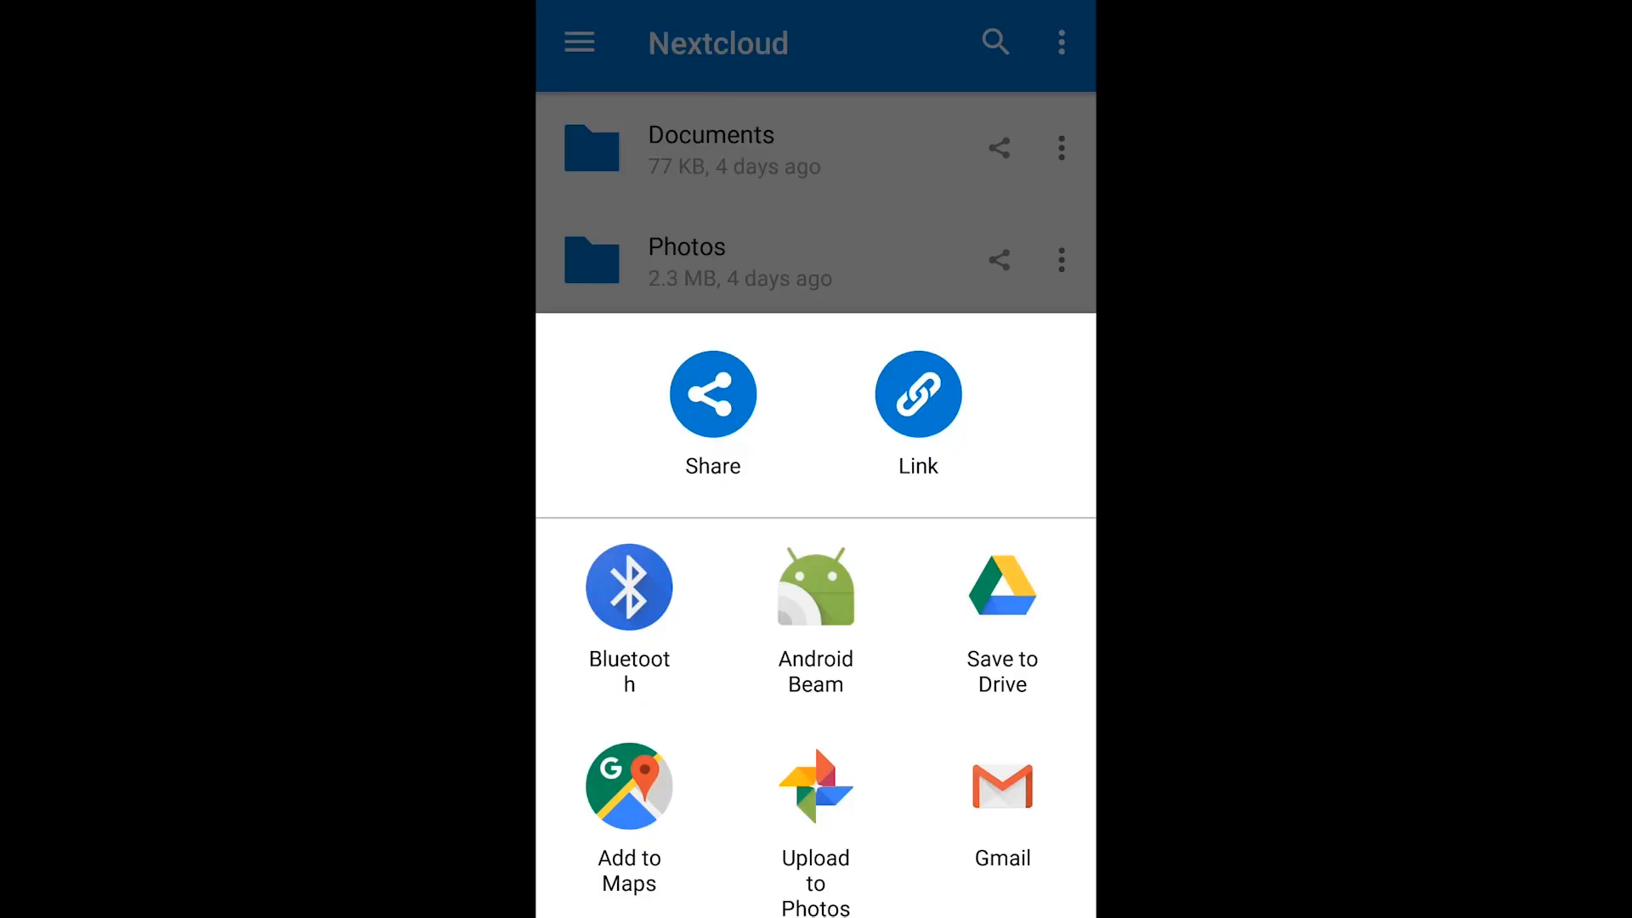
{"action": "scroll", "coordinate": [816, 615], "scroll_direction": "down", "scroll_amount": 4}
{"action": "scroll", "coordinate": [815, 615], "scroll_direction": "up", "scroll_amount": 4}
{"action": "key", "text": "Escape"}
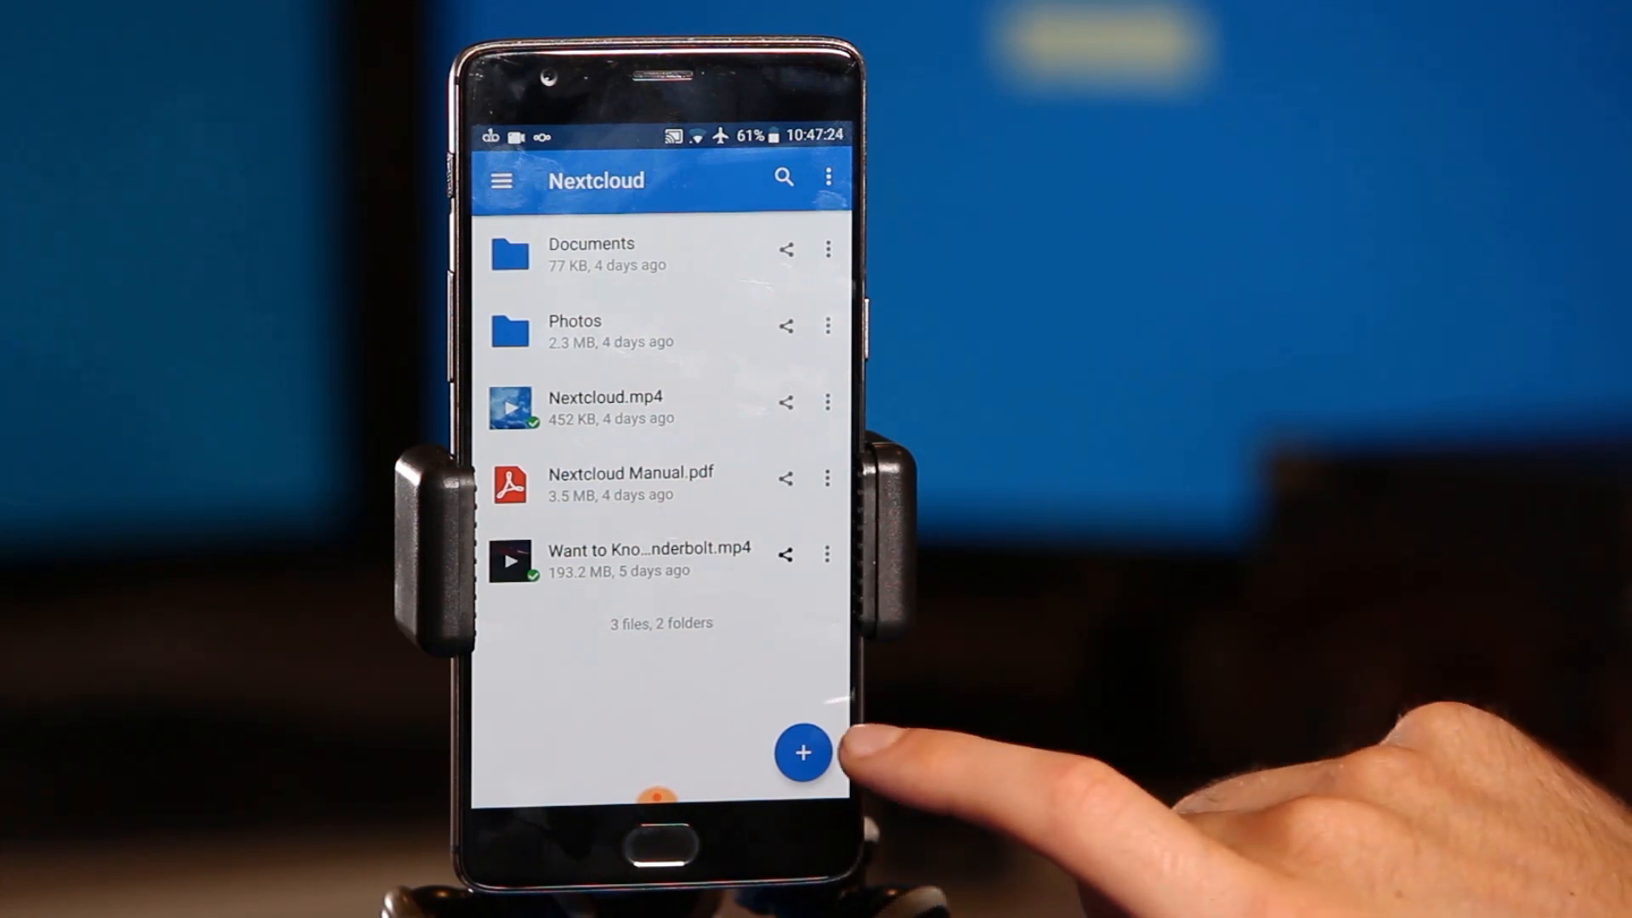
- Look at the add-content sheet and Activities feed, then reach Settings from the navigation drawer
{"action": "left_click", "coordinate": [795, 752]}
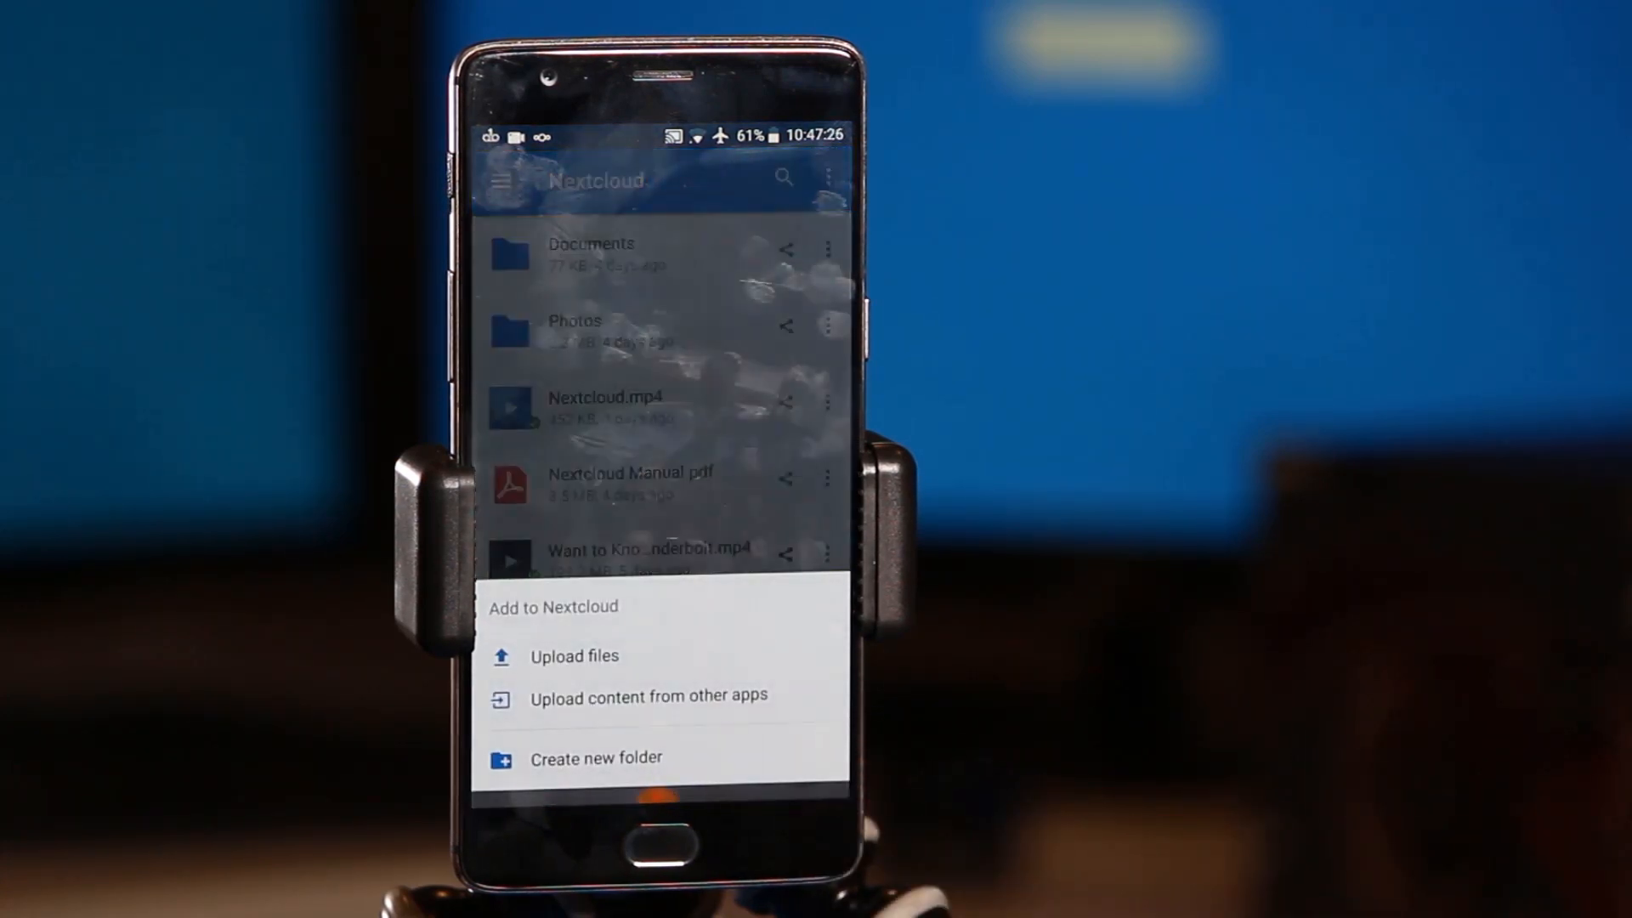
{"action": "left_click", "coordinate": [747, 408]}
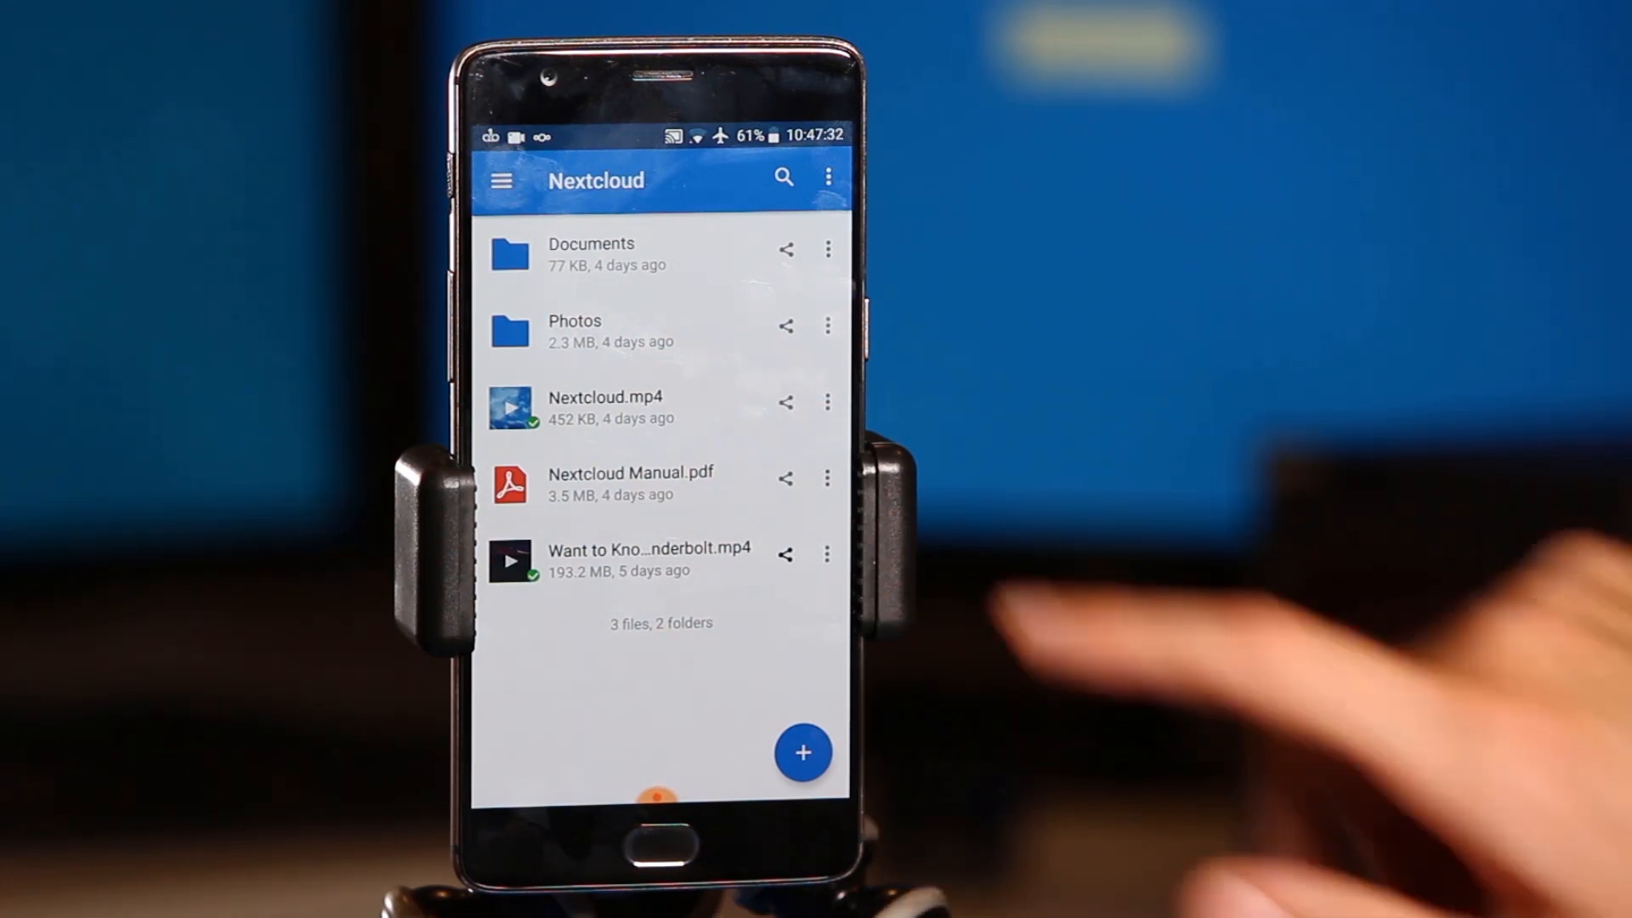
{"action": "left_click", "coordinate": [501, 180]}
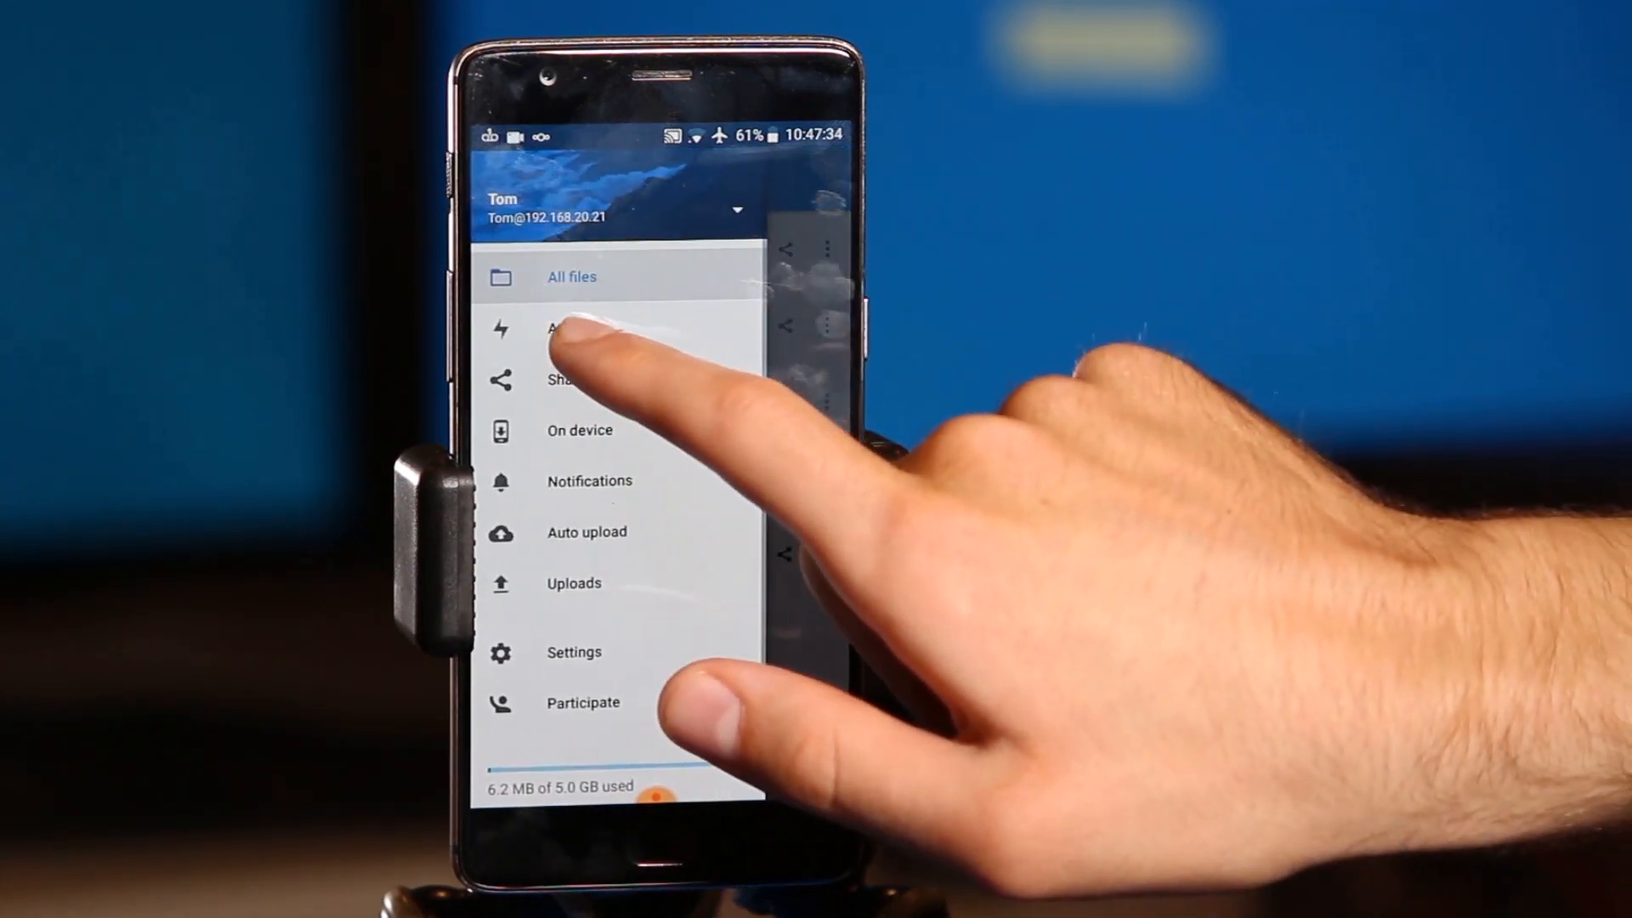
{"action": "left_click", "coordinate": [578, 330]}
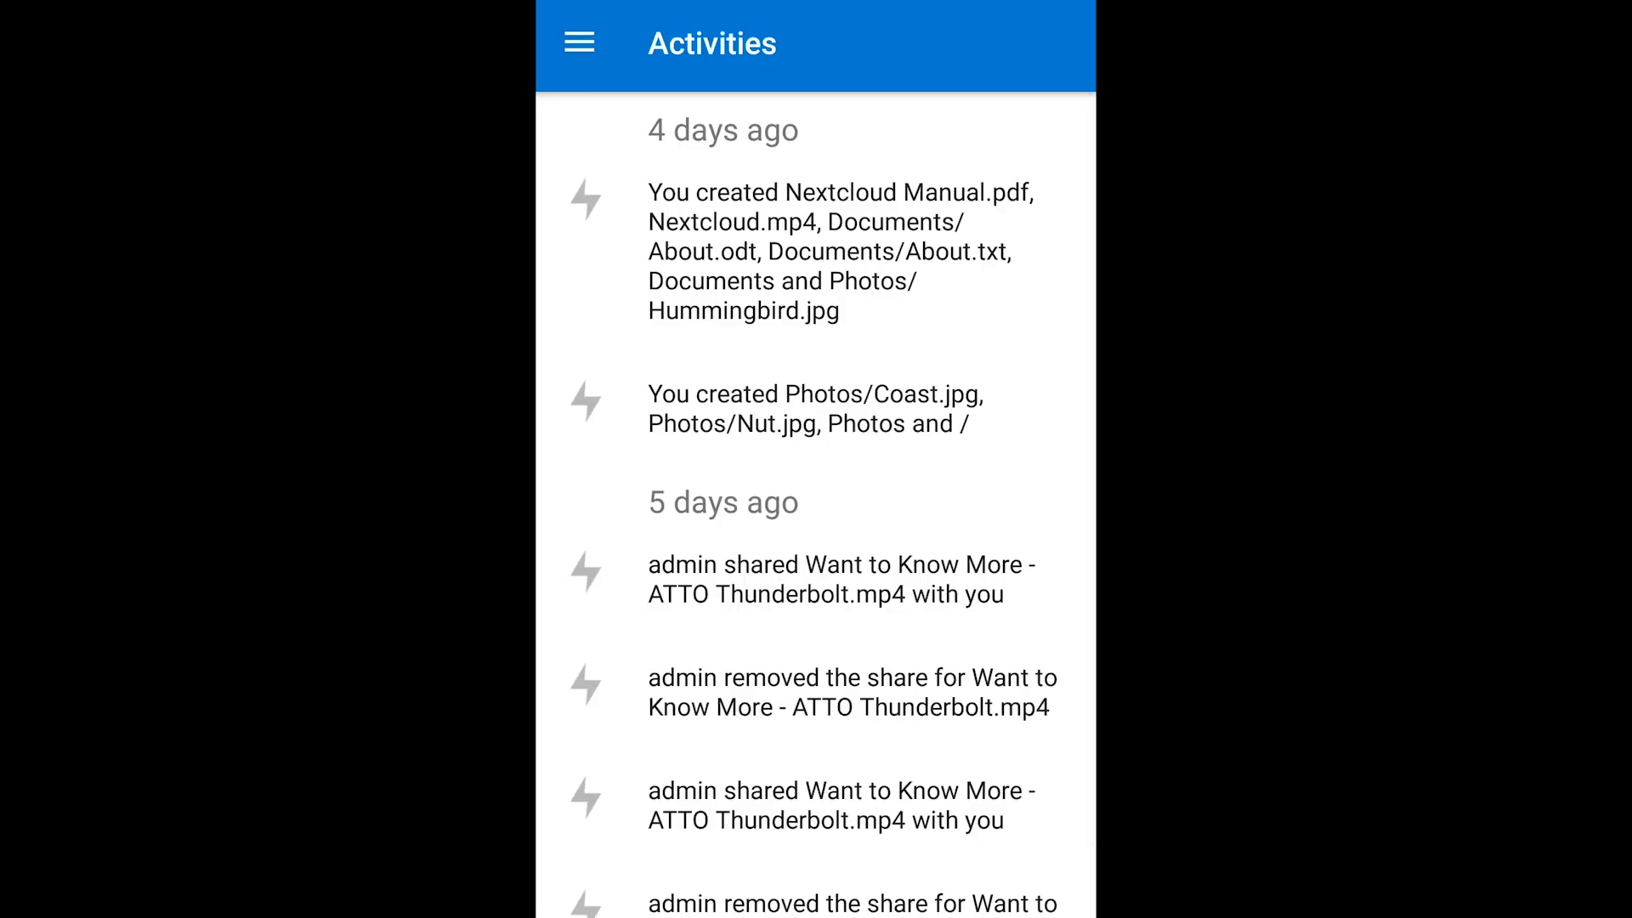
{"action": "left_click", "coordinate": [579, 43]}
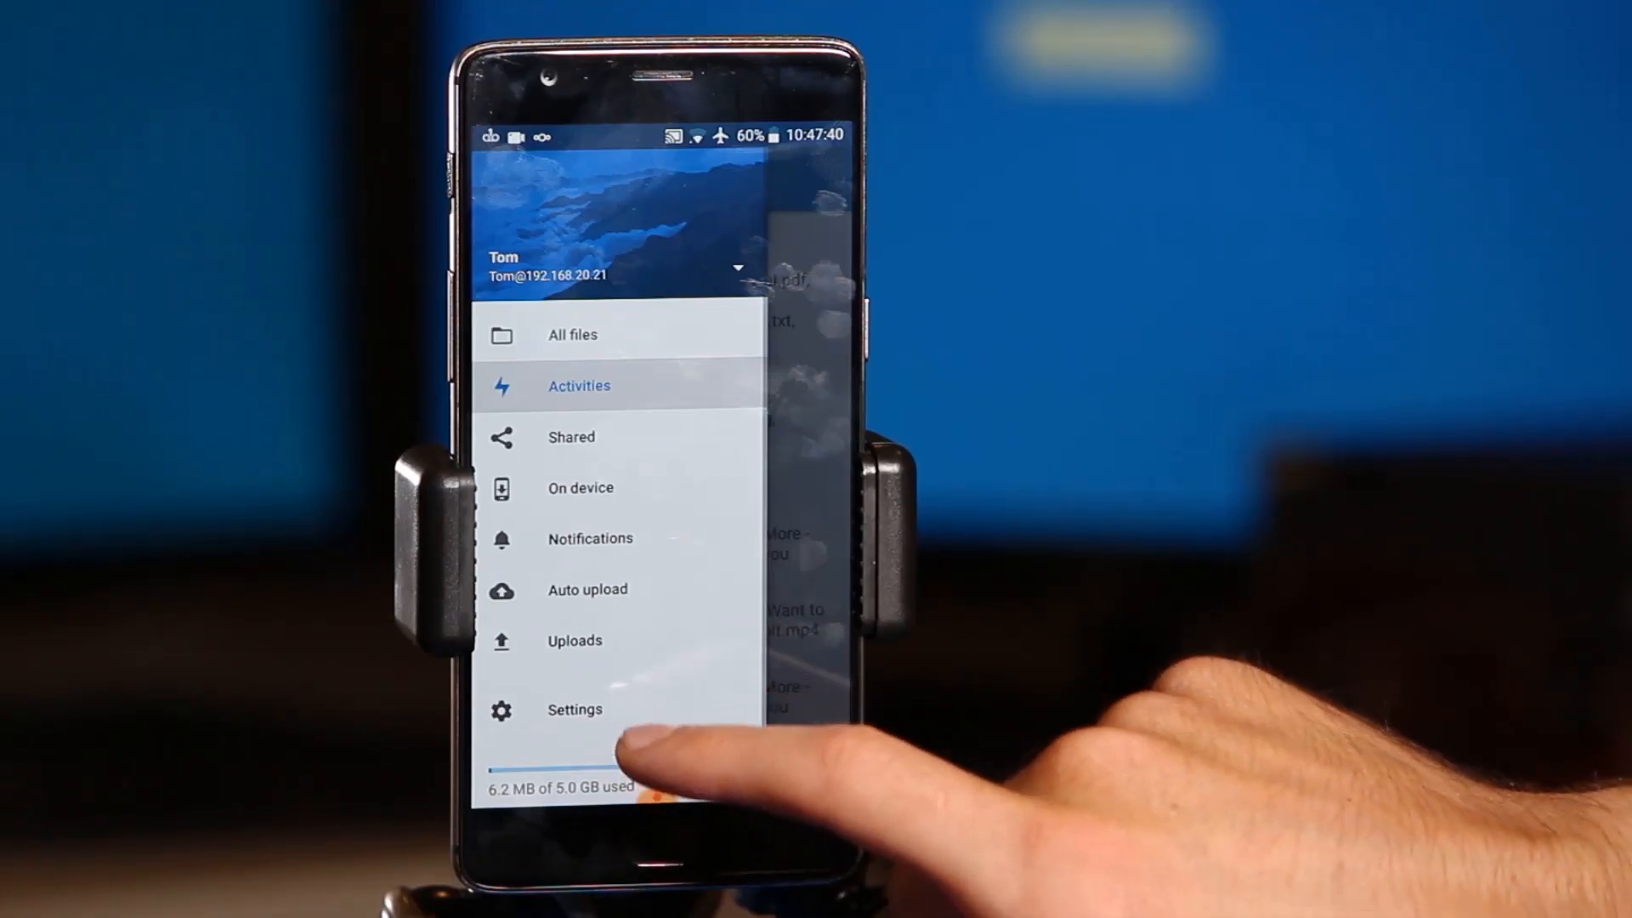
{"action": "left_click", "coordinate": [654, 792]}
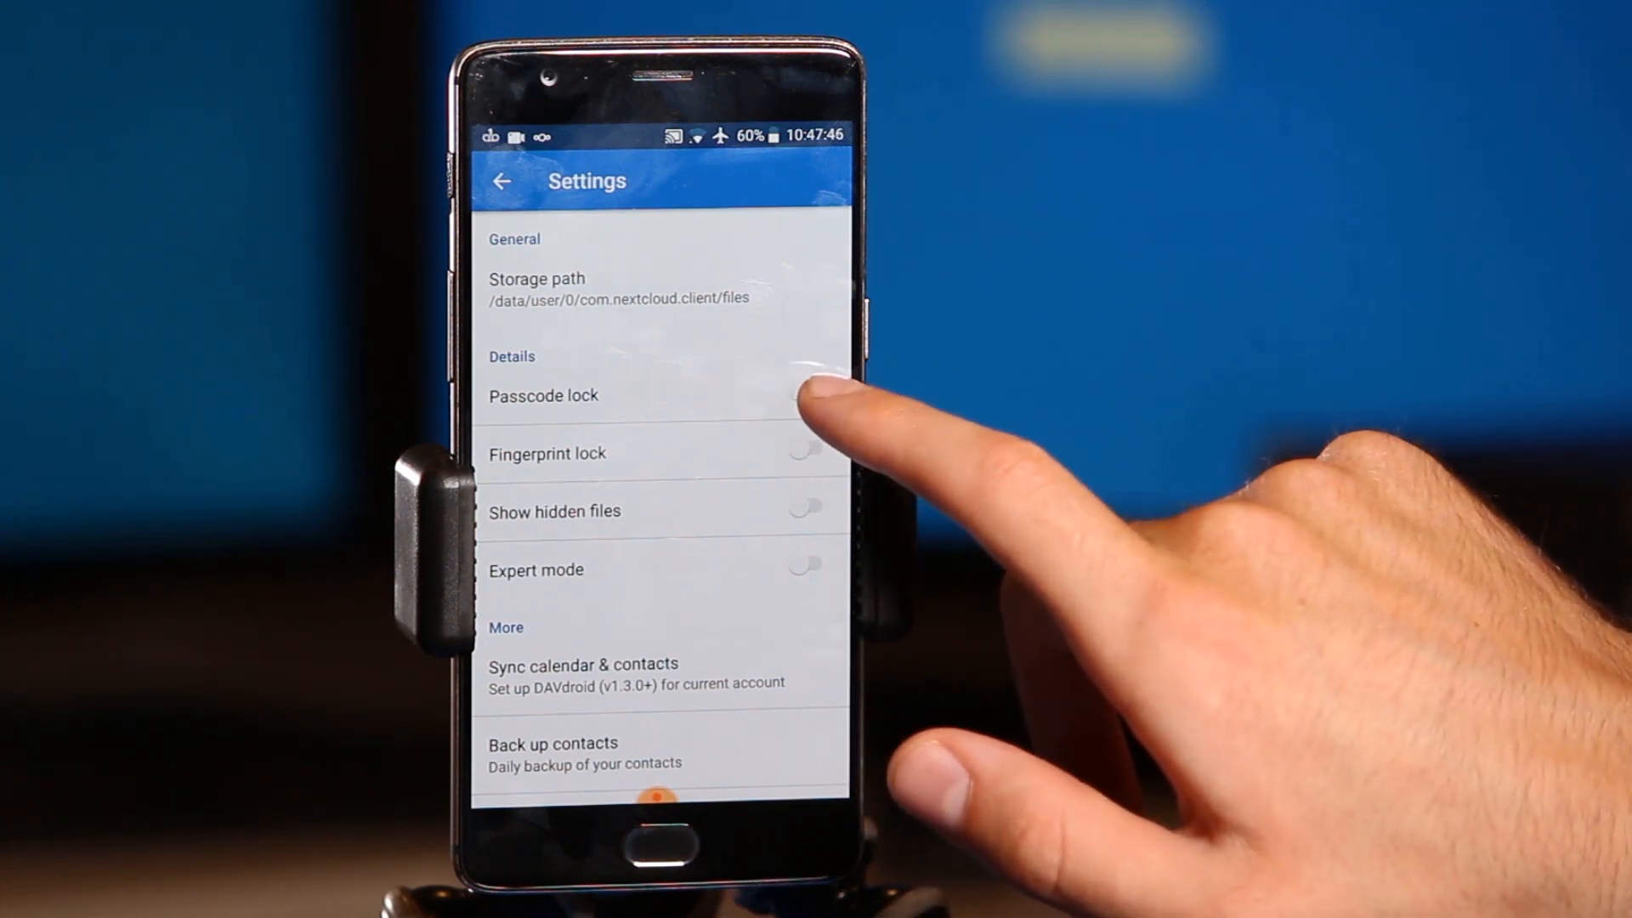
- Enable the passcode lock with a 4-digit code and turn on the fingerprint lock
{"action": "left_click", "coordinate": [807, 395]}
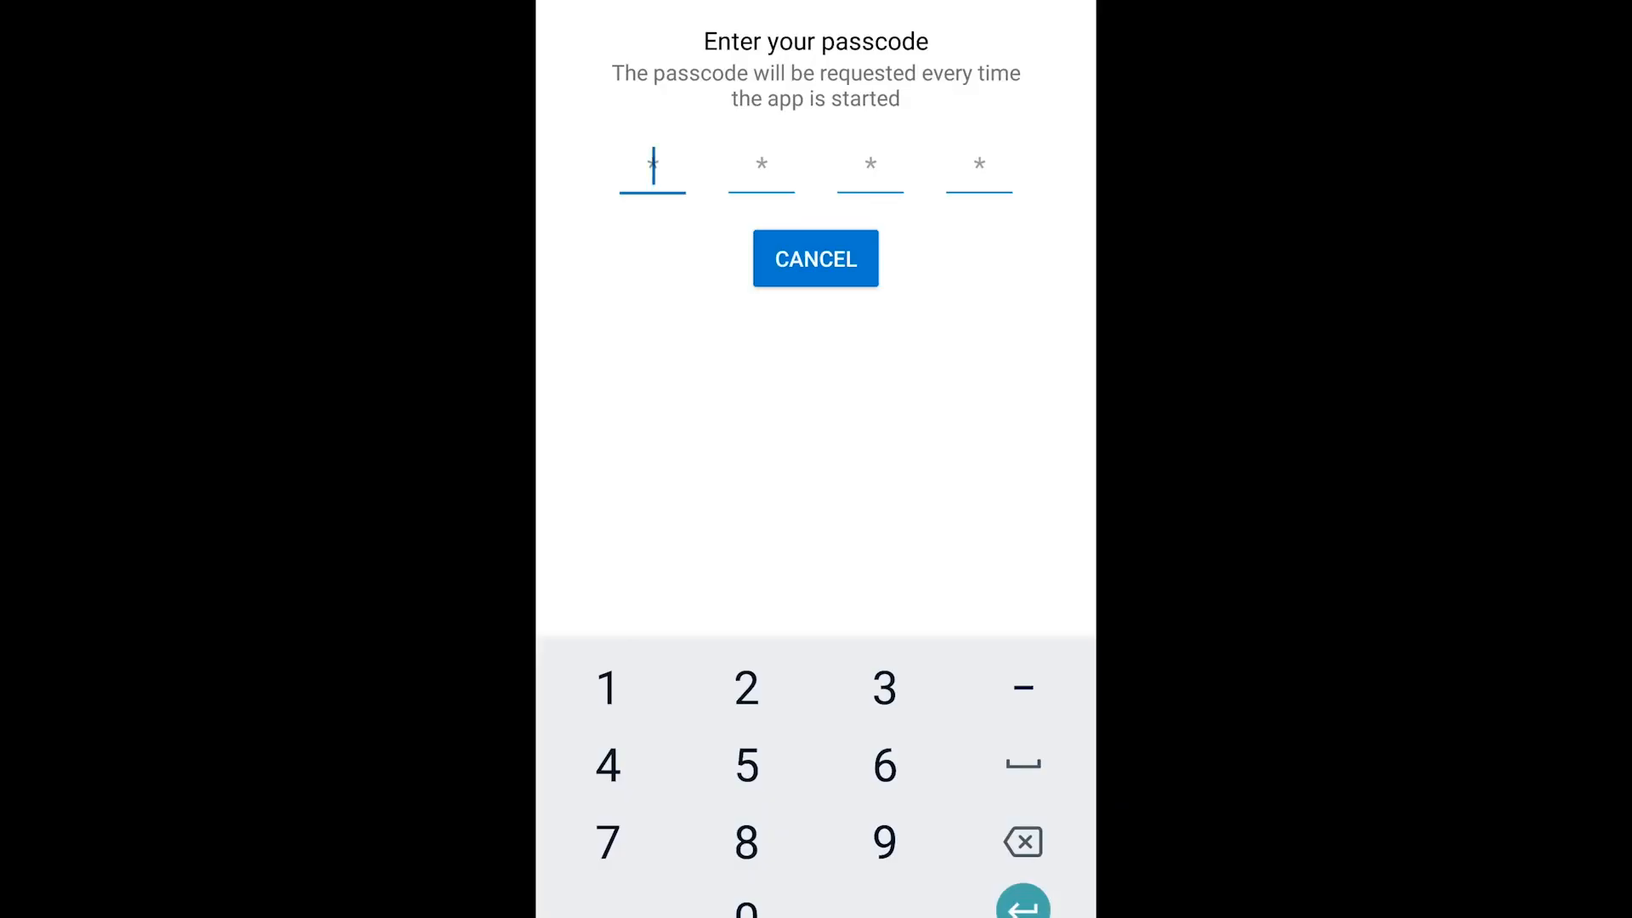
{"action": "type", "text": "22222"}
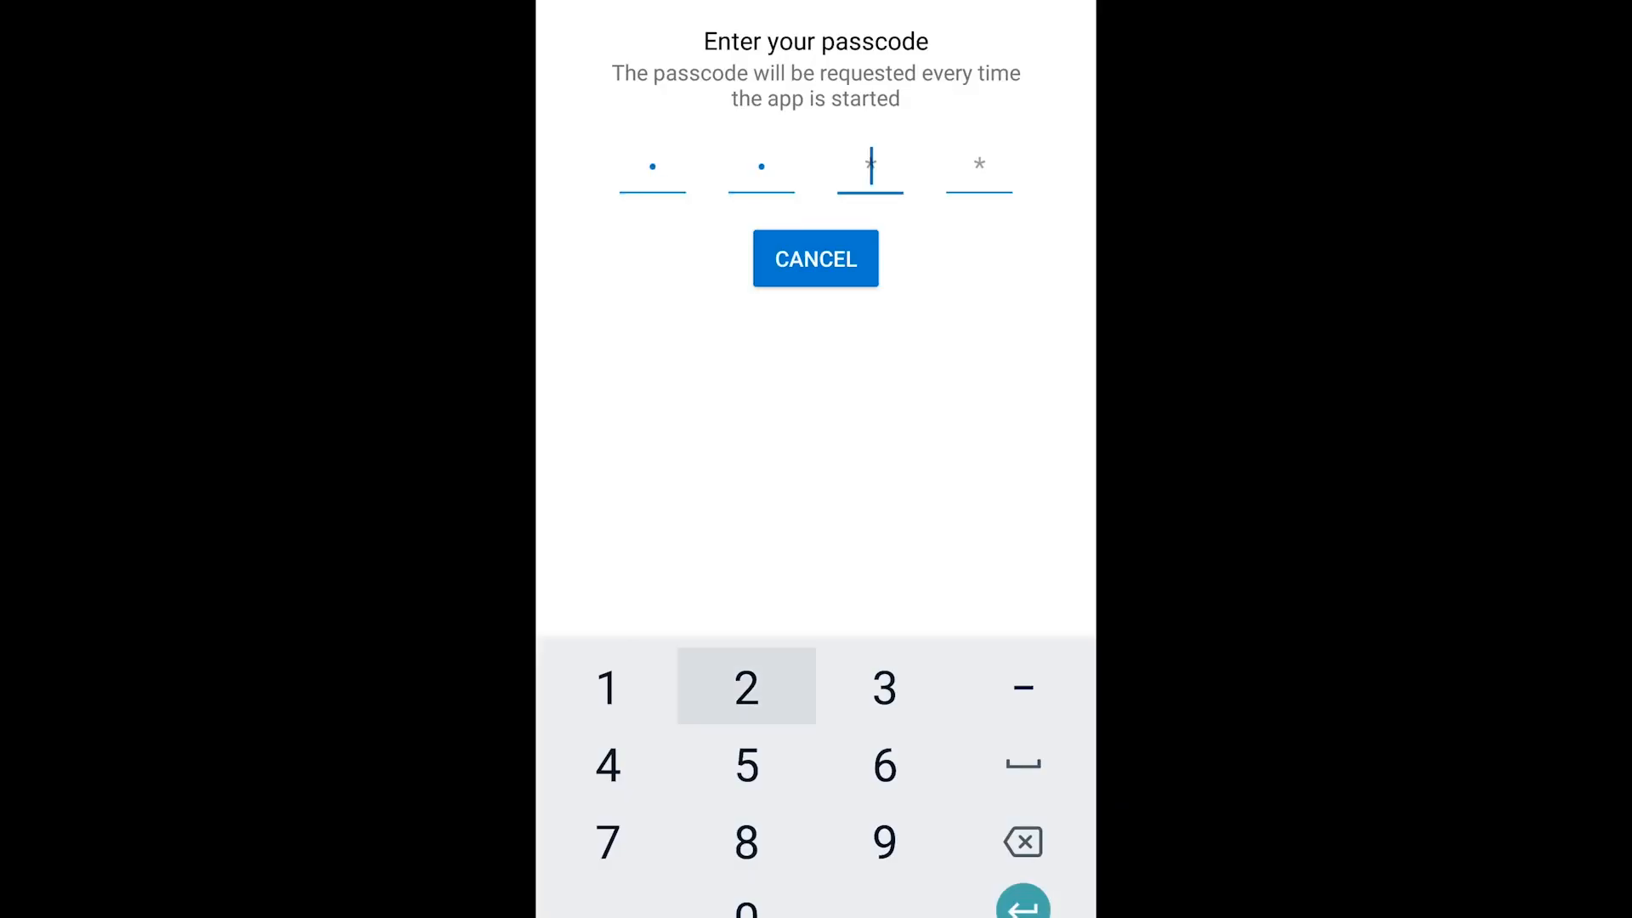
{"action": "type", "text": "222"}
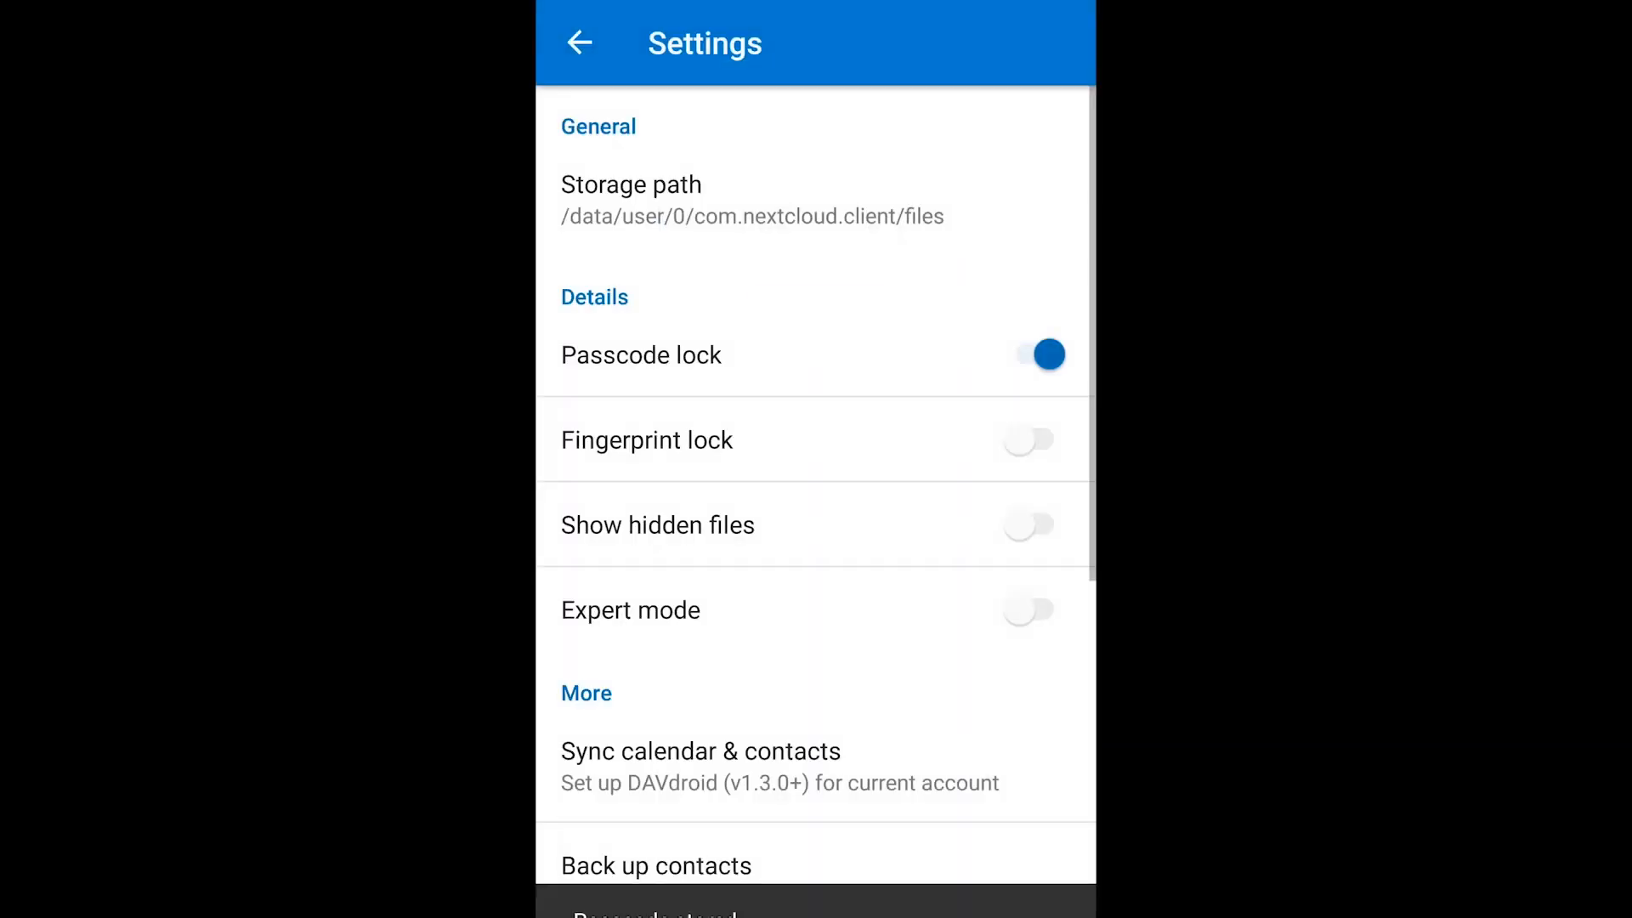
{"action": "left_click", "coordinate": [1028, 440]}
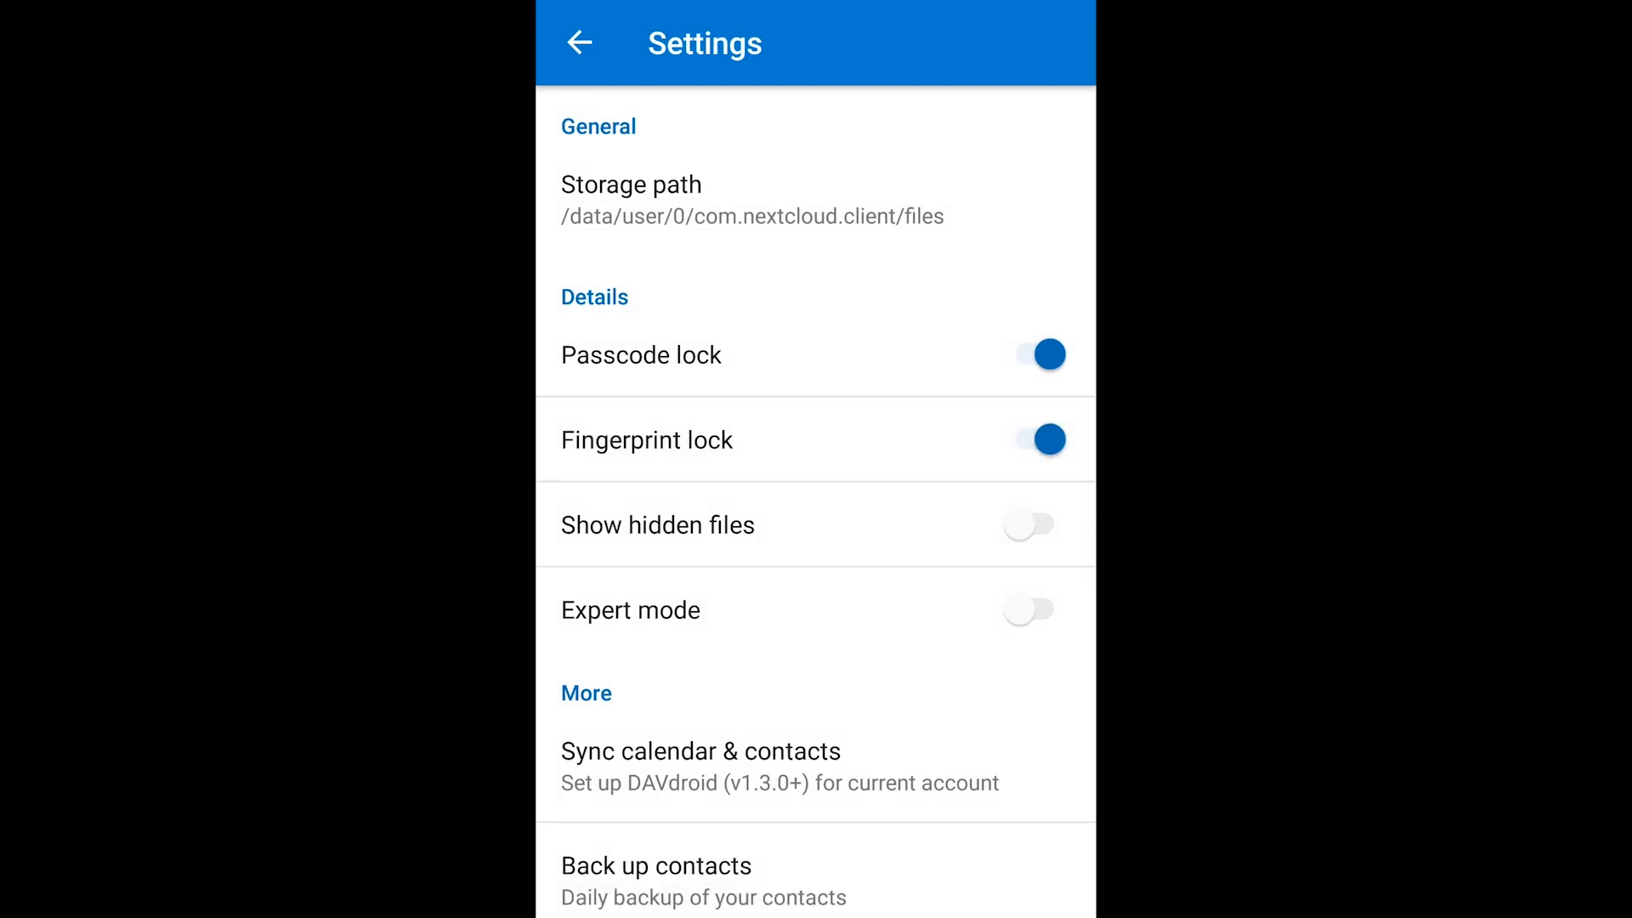
- Relaunch Nextcloud and unlock it with the passcode, returning to Settings
{"action": "left_click", "coordinate": [616, 422]}
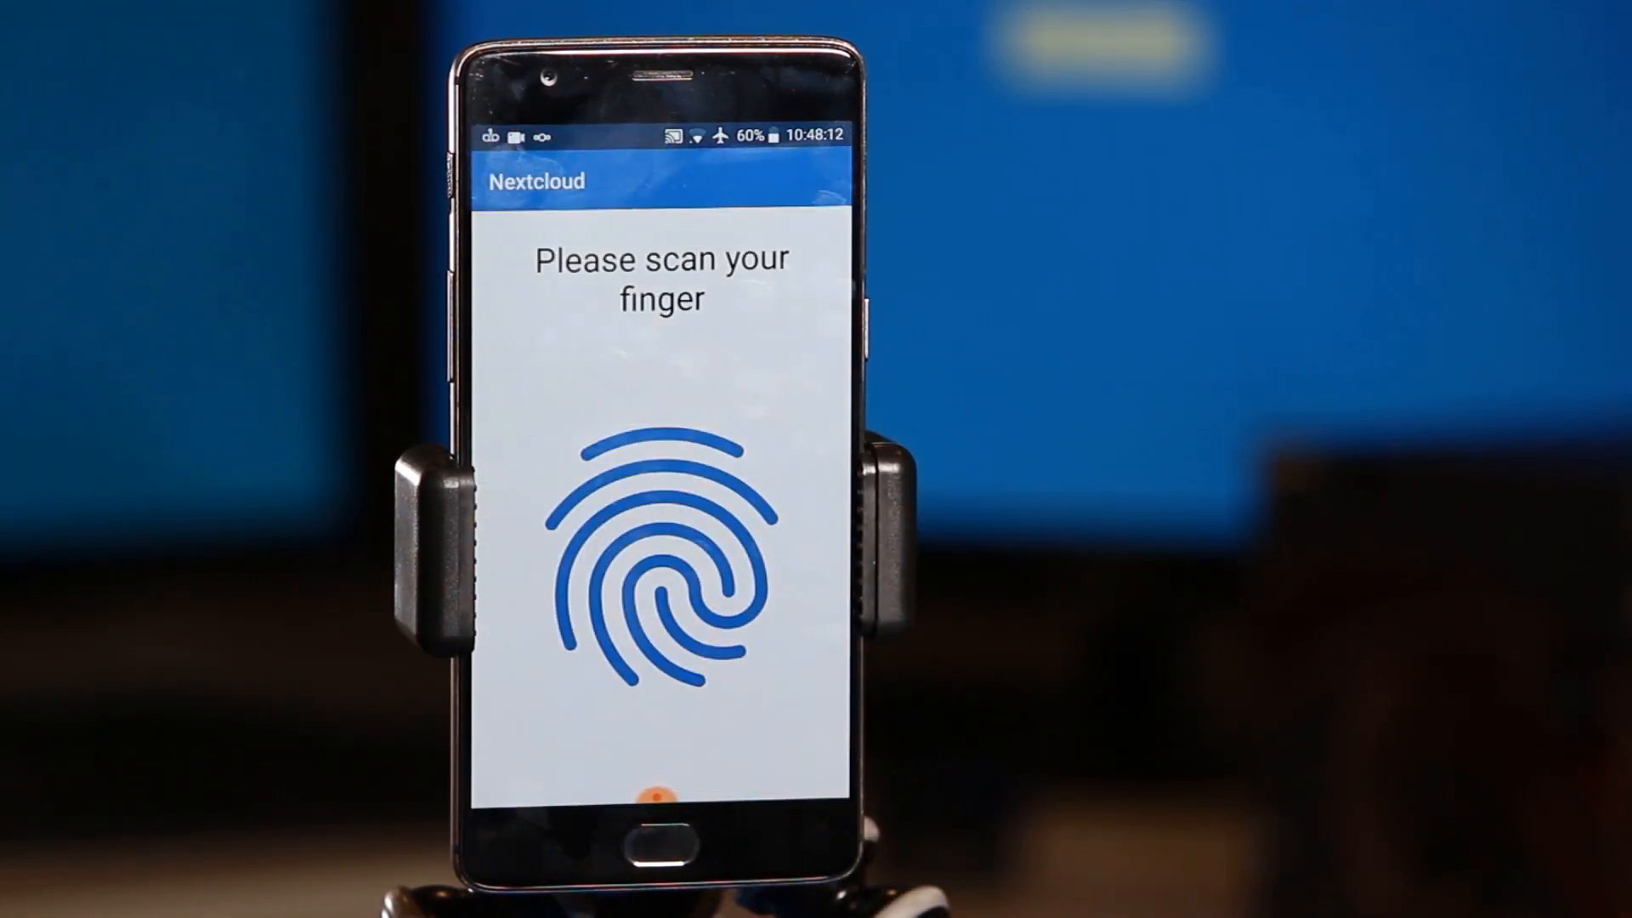
{"action": "left_click", "coordinate": [662, 844]}
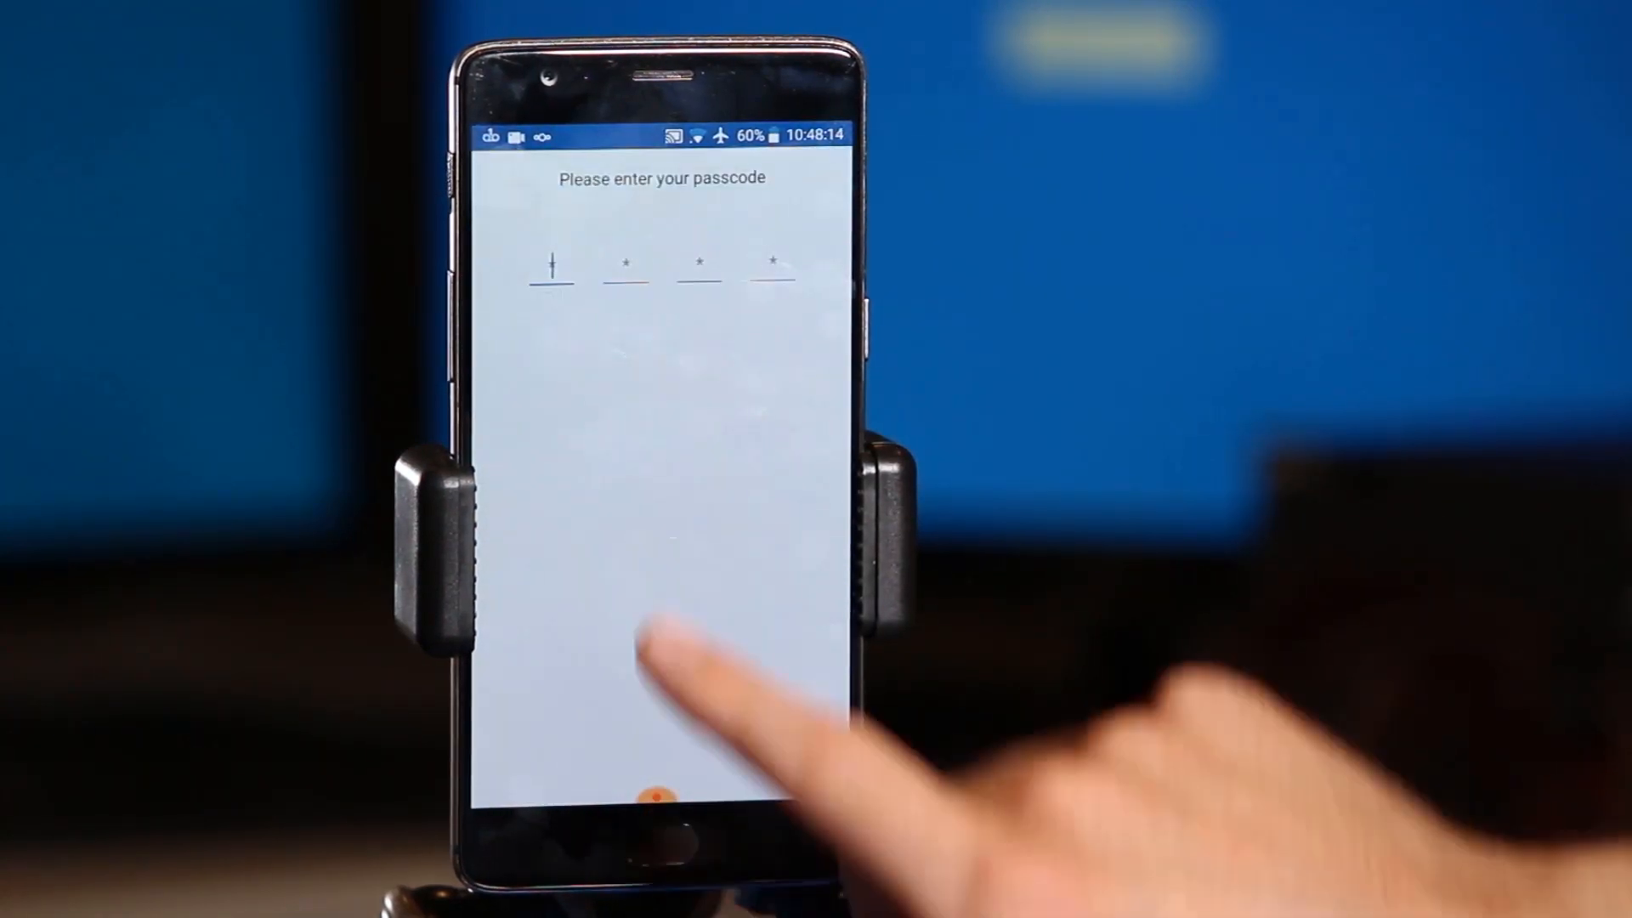
{"action": "left_click", "coordinate": [552, 268]}
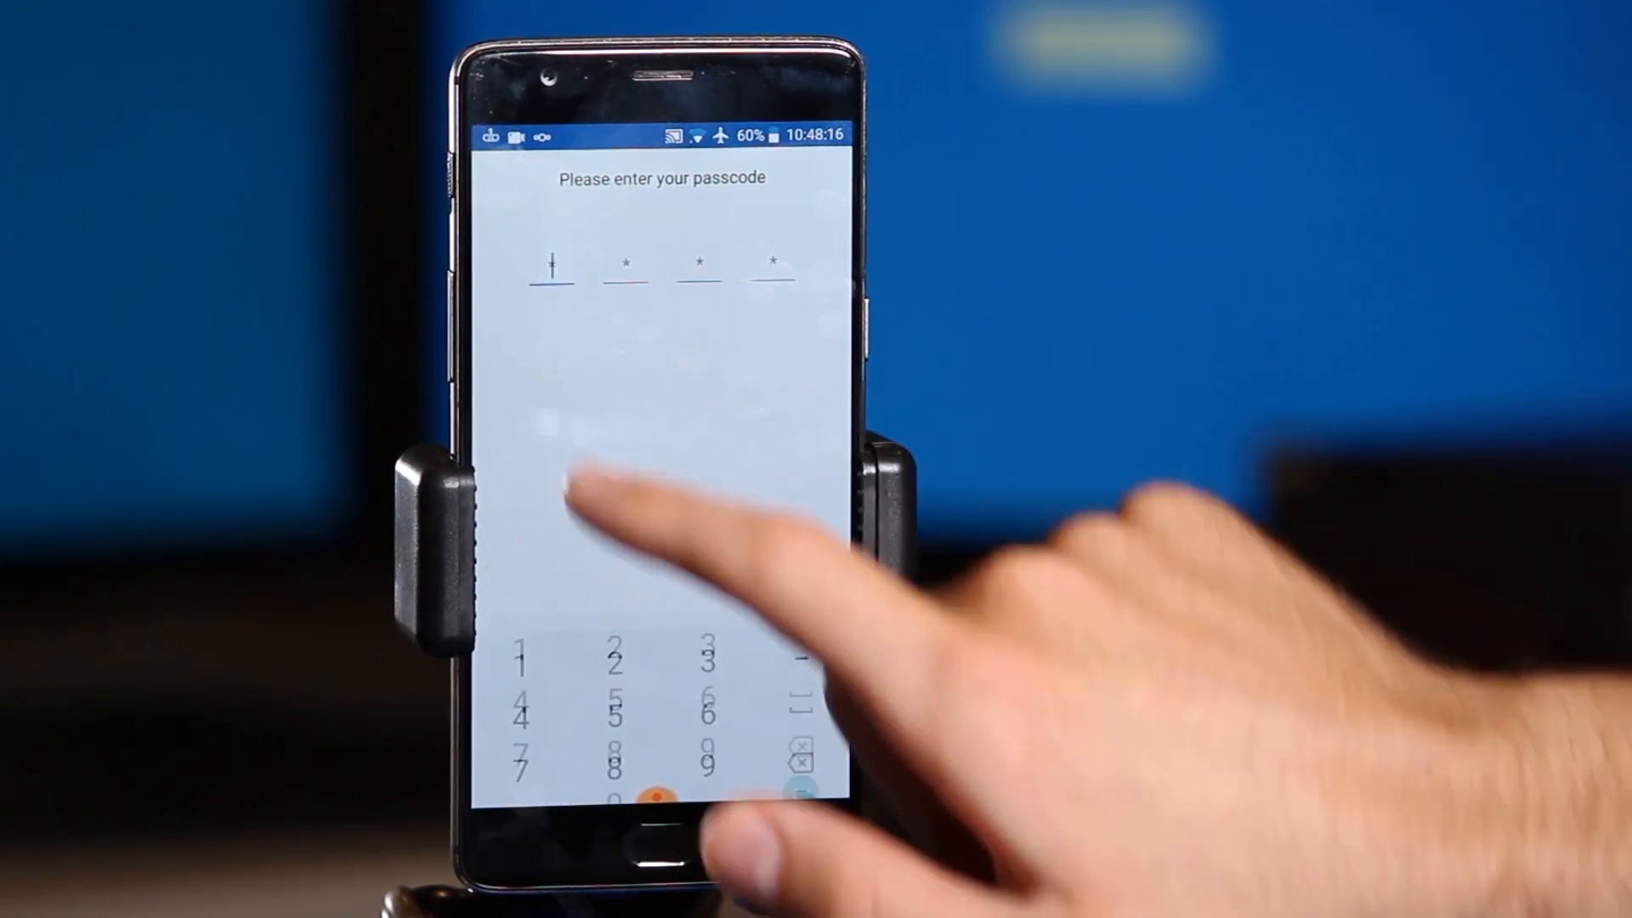
{"action": "left_click", "coordinate": [615, 628]}
{"action": "left_click", "coordinate": [616, 627]}
{"action": "left_click", "coordinate": [615, 627]}
{"action": "left_click", "coordinate": [616, 627]}
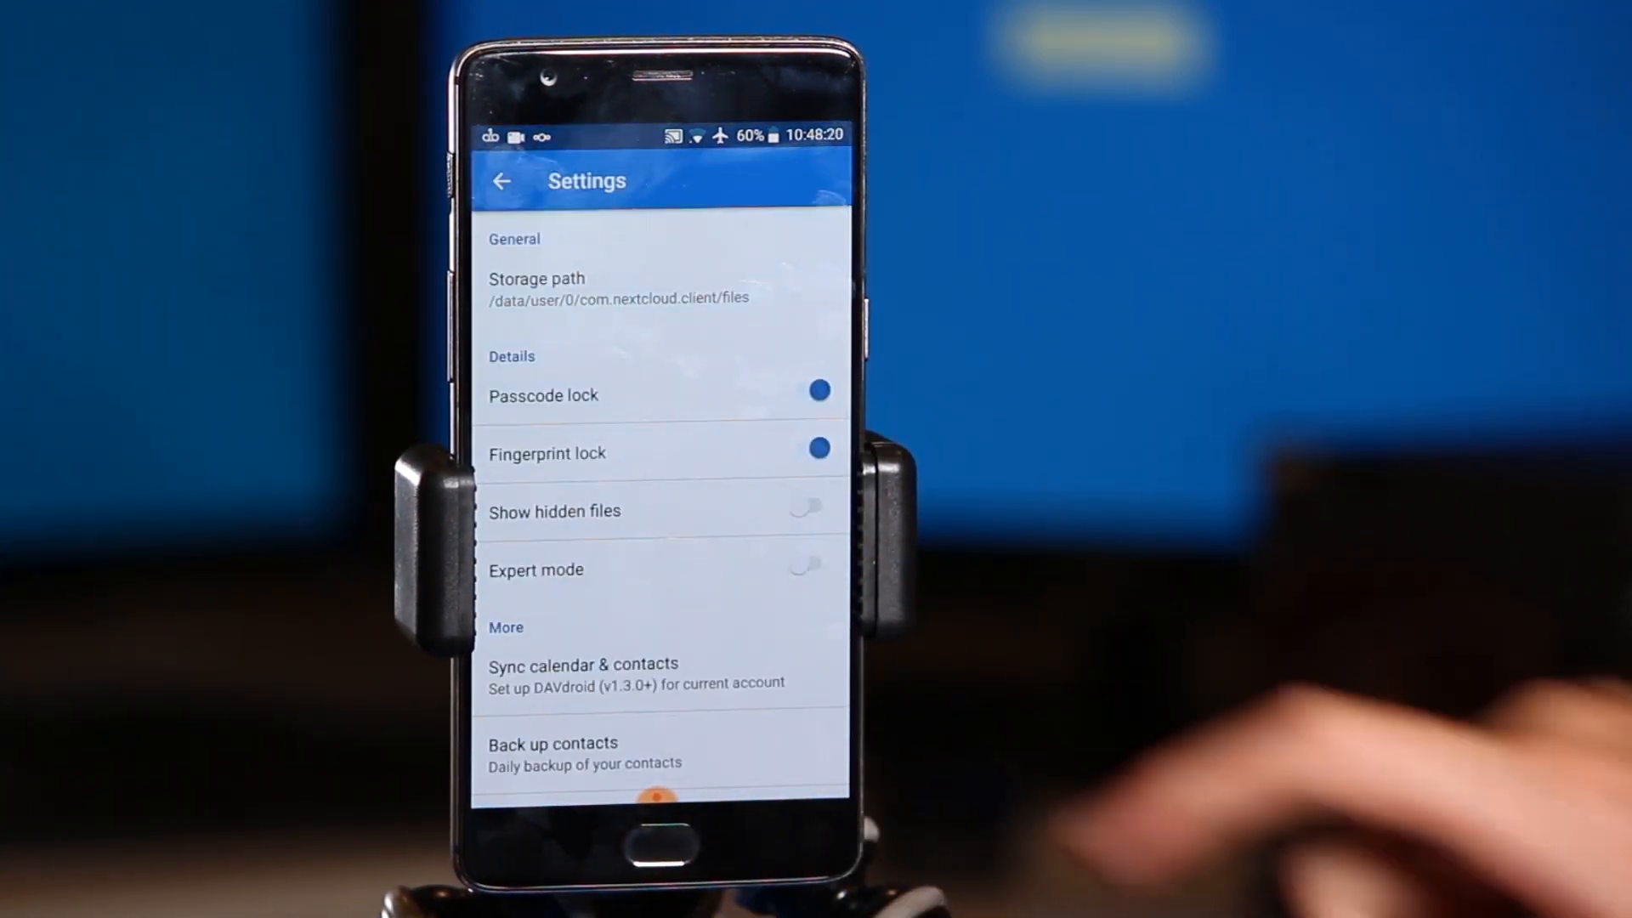
{"action": "left_click_drag", "start_coordinate": [688, 680], "coordinate": [688, 497]}
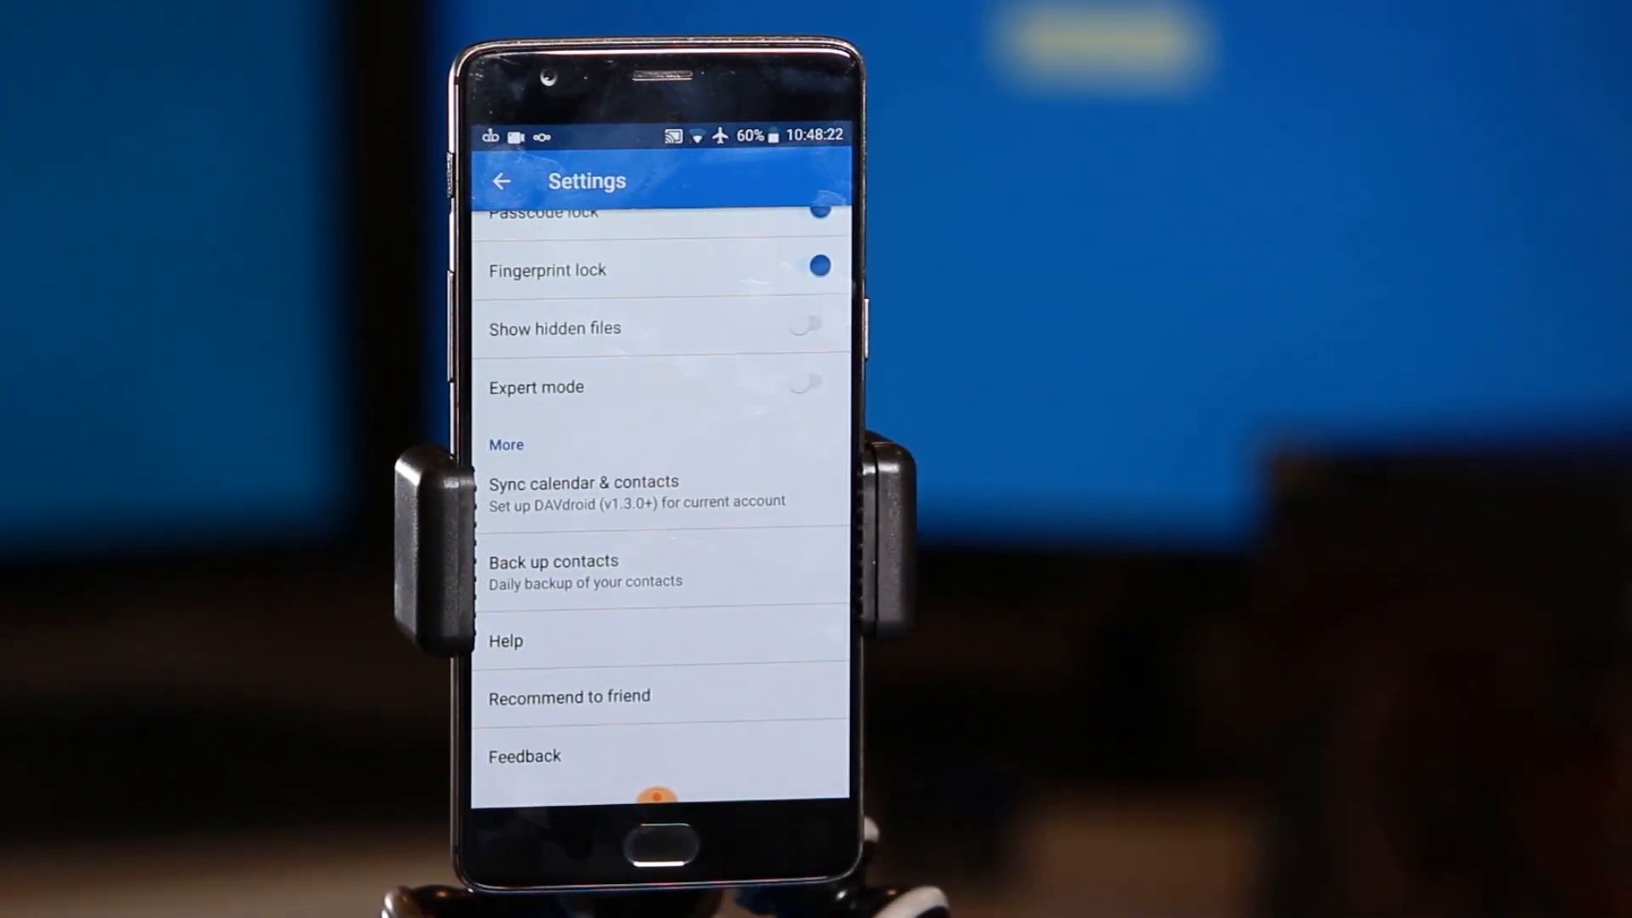